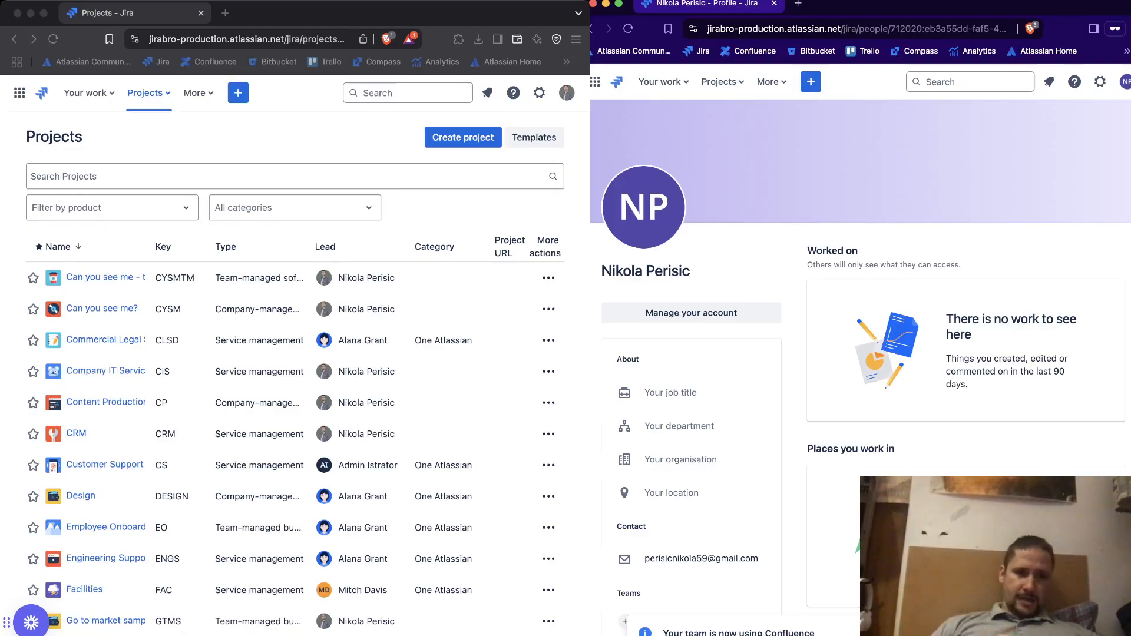
View the board of the team-managed "Can you see me" project, and return to the project list
{"action": "left_click", "coordinate": [504, 13]}
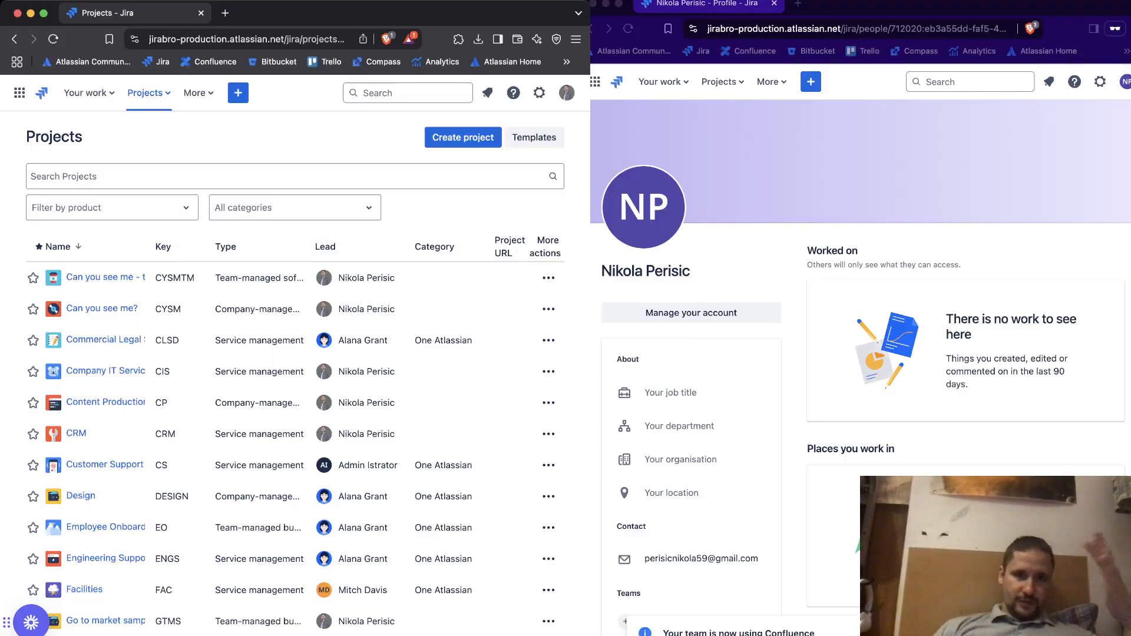
{"action": "left_click", "coordinate": [735, 260]}
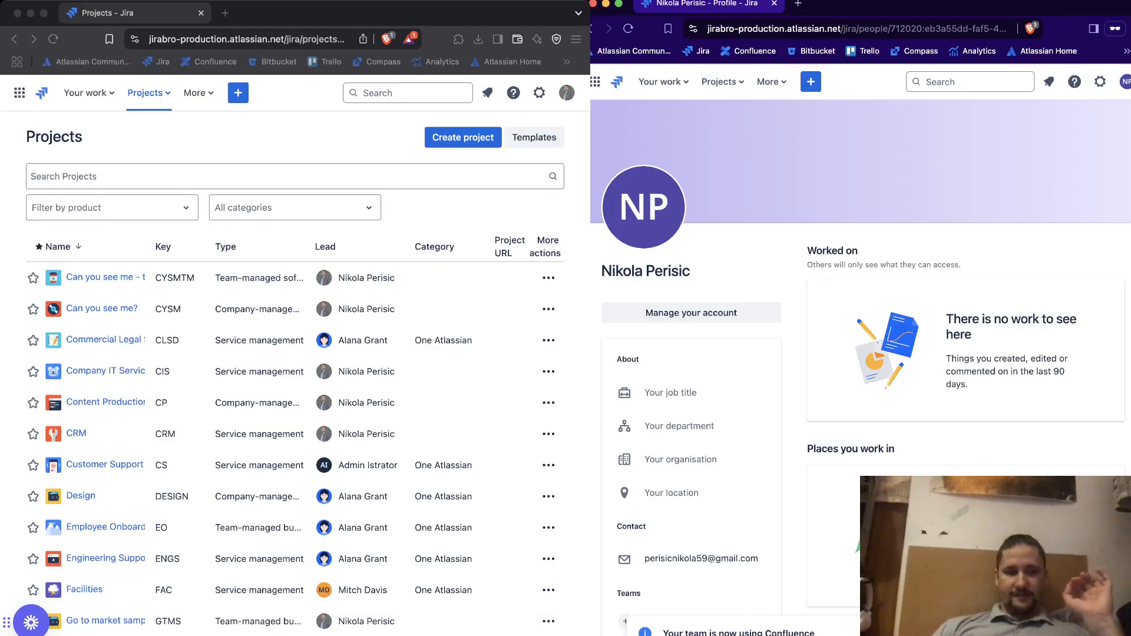
{"action": "key", "text": "super+grave"}
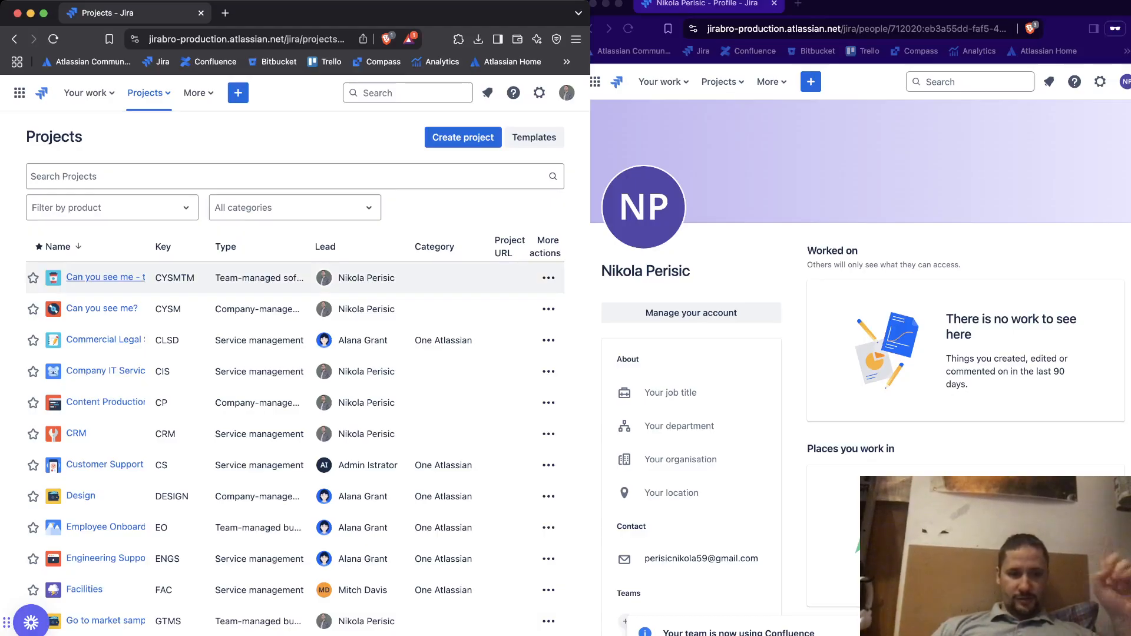
{"action": "left_click", "coordinate": [100, 276]}
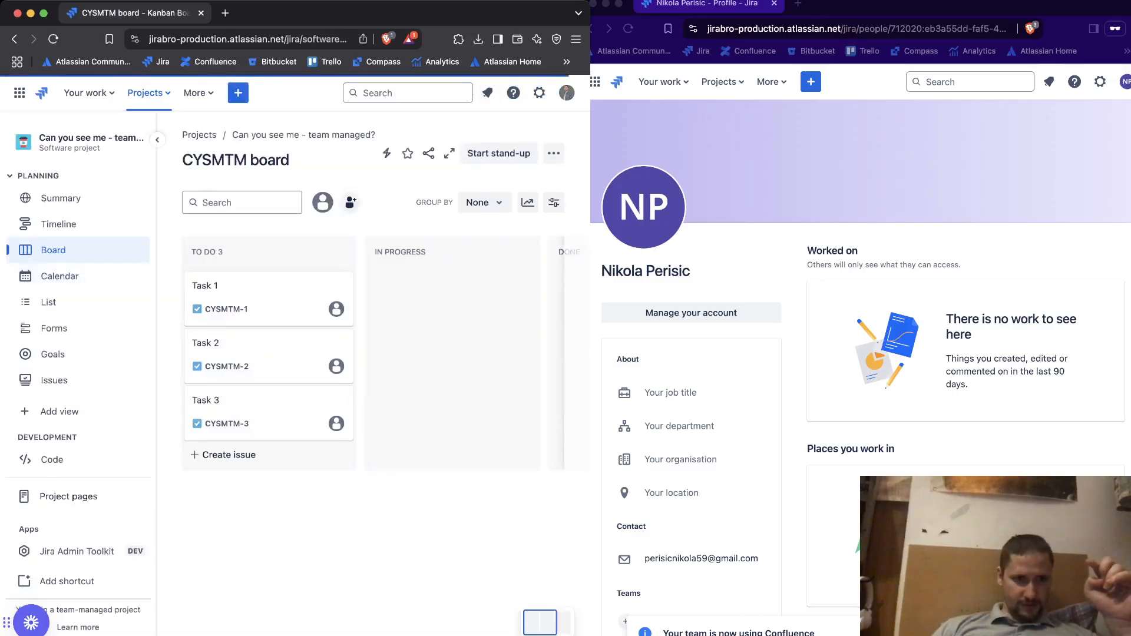
{"action": "left_click", "coordinate": [14, 38]}
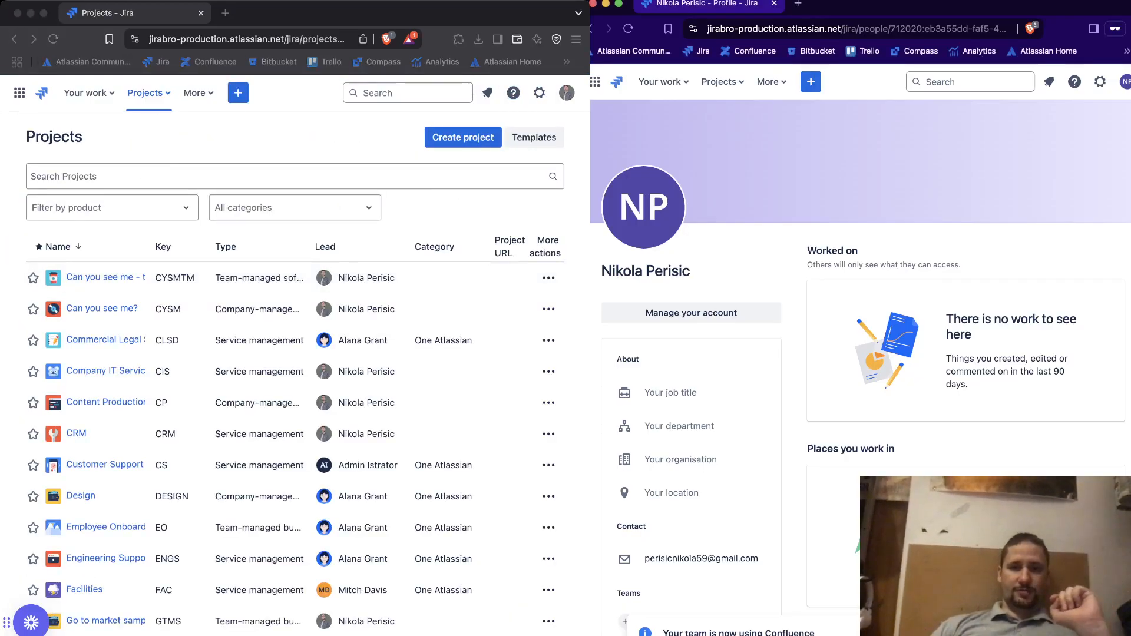
In the second browser window, open the company-managed "Can you see me?" board from the full project list and close the Quickstart panel
{"action": "left_click", "coordinate": [722, 81]}
{"action": "left_click", "coordinate": [737, 285]}
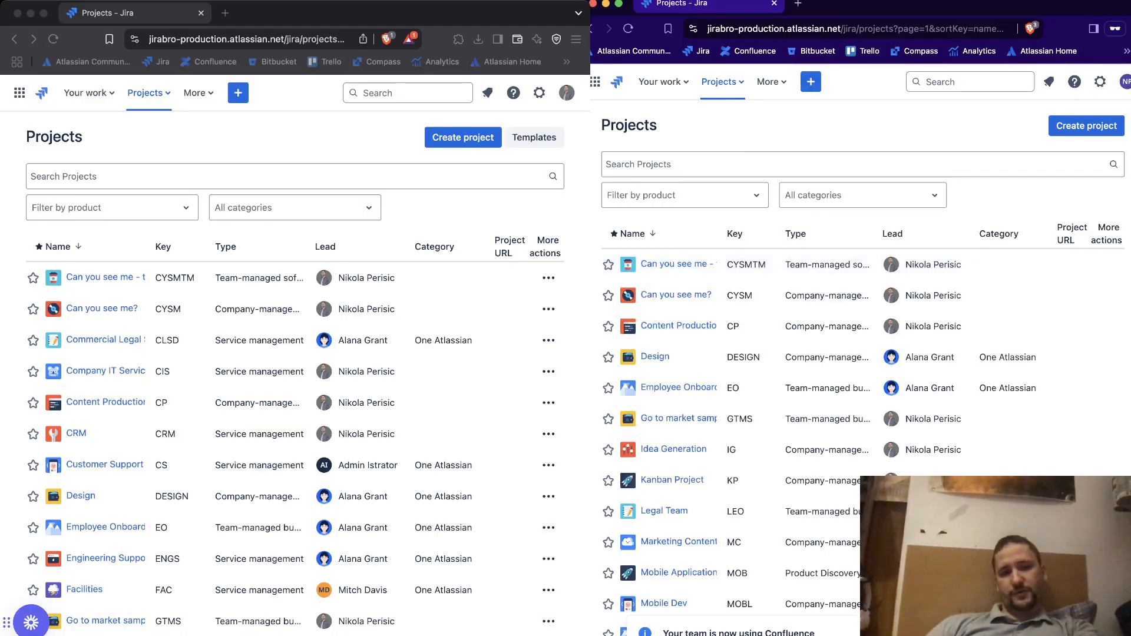
{"action": "left_click", "coordinate": [253, 137]}
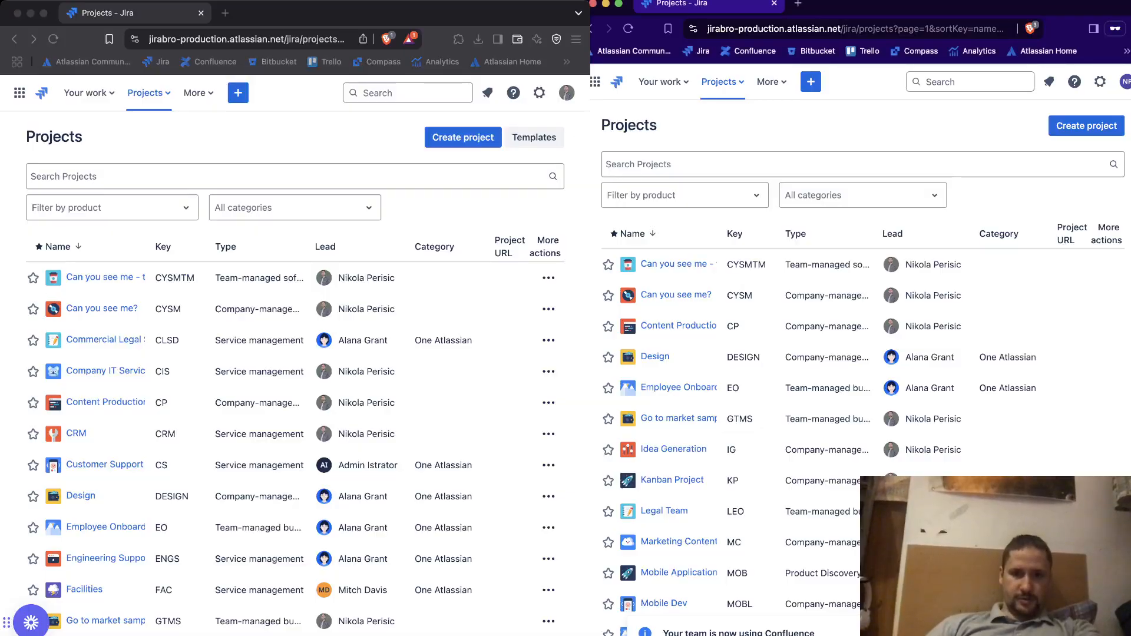
{"action": "left_click", "coordinate": [676, 294]}
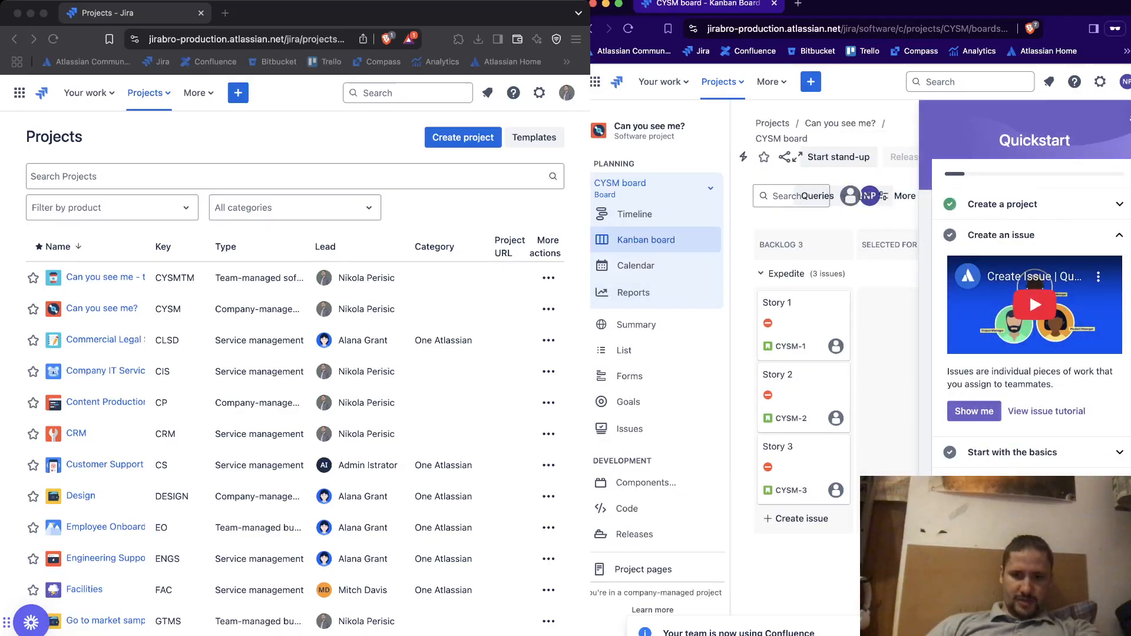
{"action": "left_click", "coordinate": [1128, 119]}
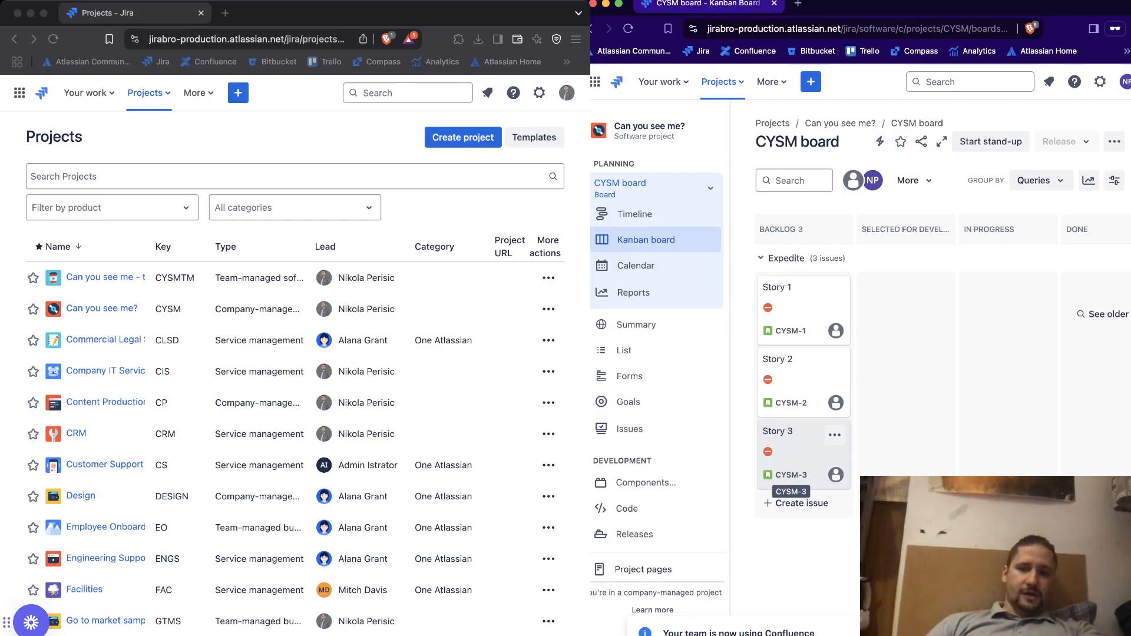
Open Story 1 and save the comment "Hello there, still thinking of firing me?" on it
{"action": "left_click", "coordinate": [795, 309]}
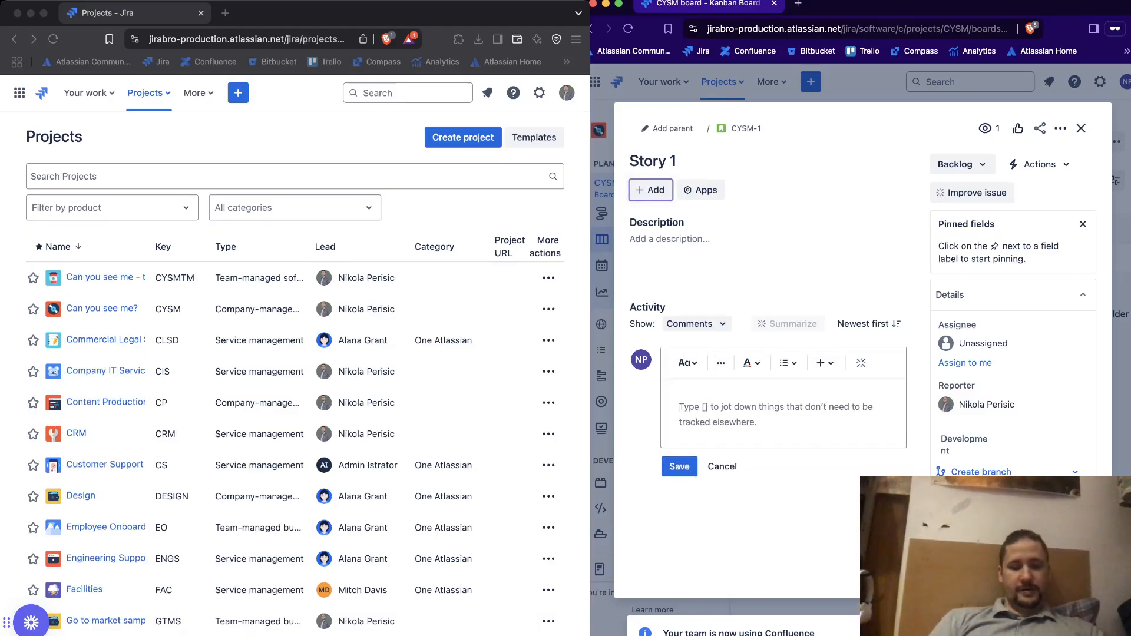
{"action": "type", "text": "Hello the"}
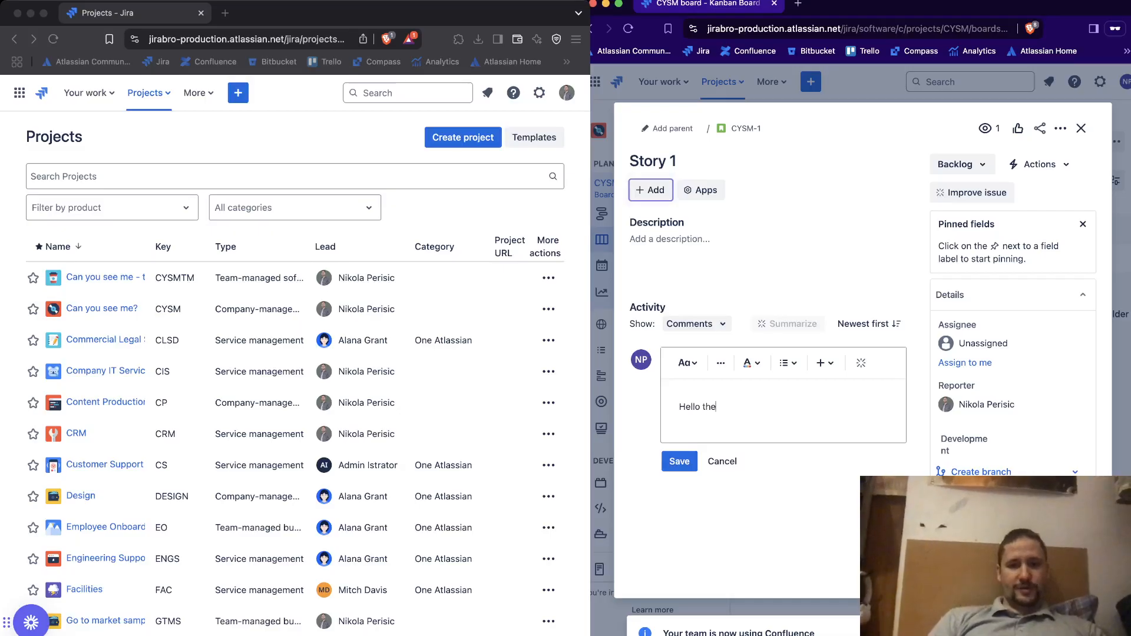
{"action": "type", "text": "re, still "}
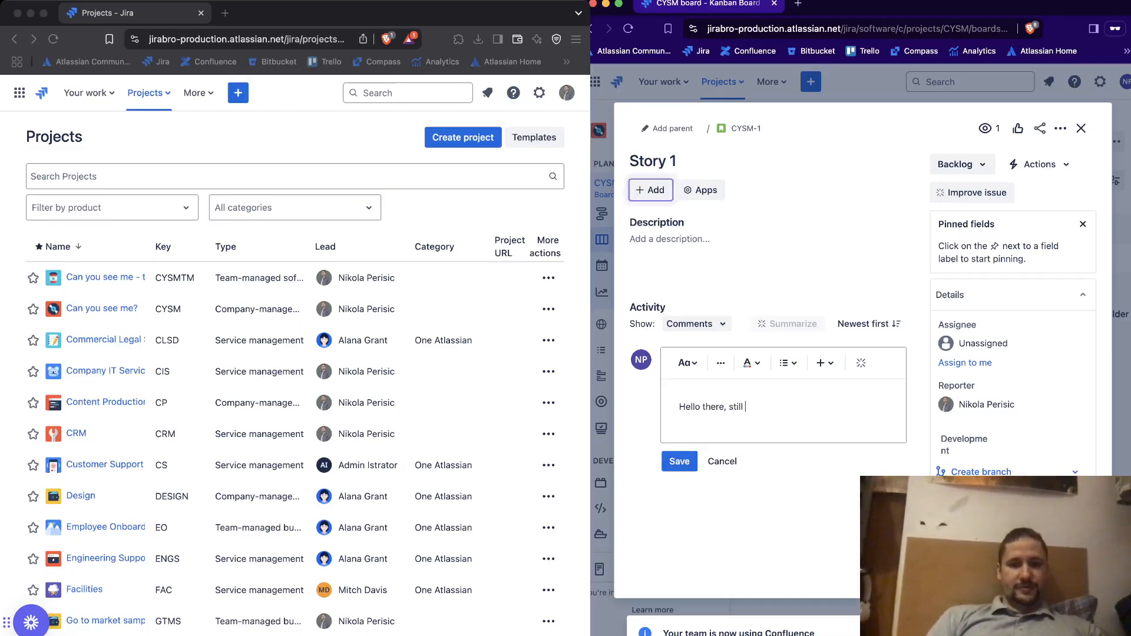
{"action": "type", "text": "thinking of"}
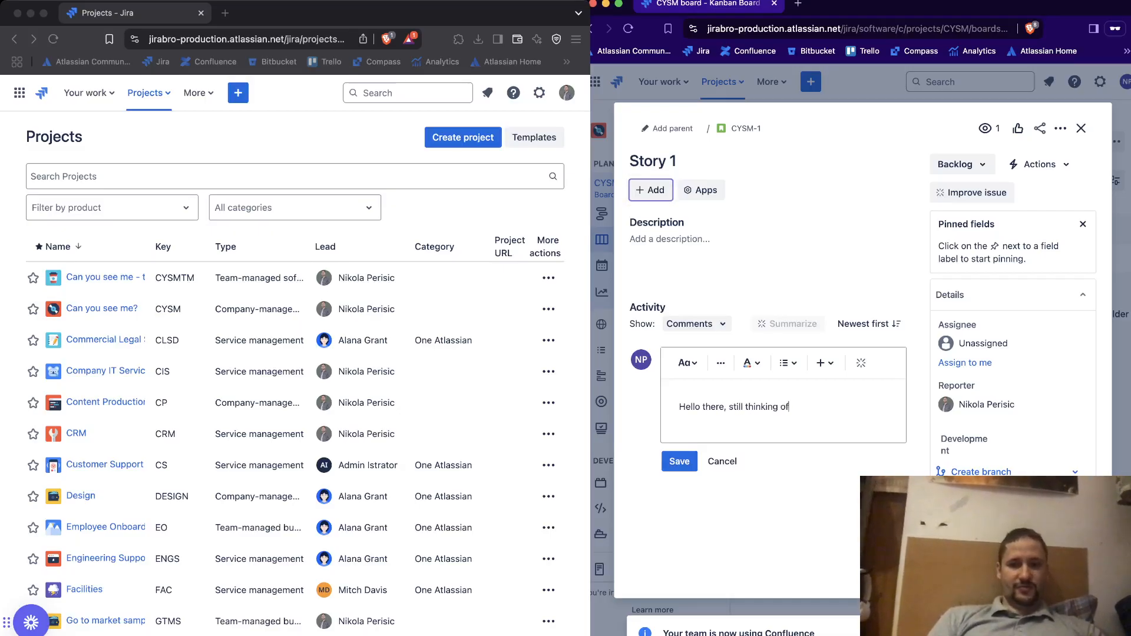
{"action": "type", "text": " firing me?"}
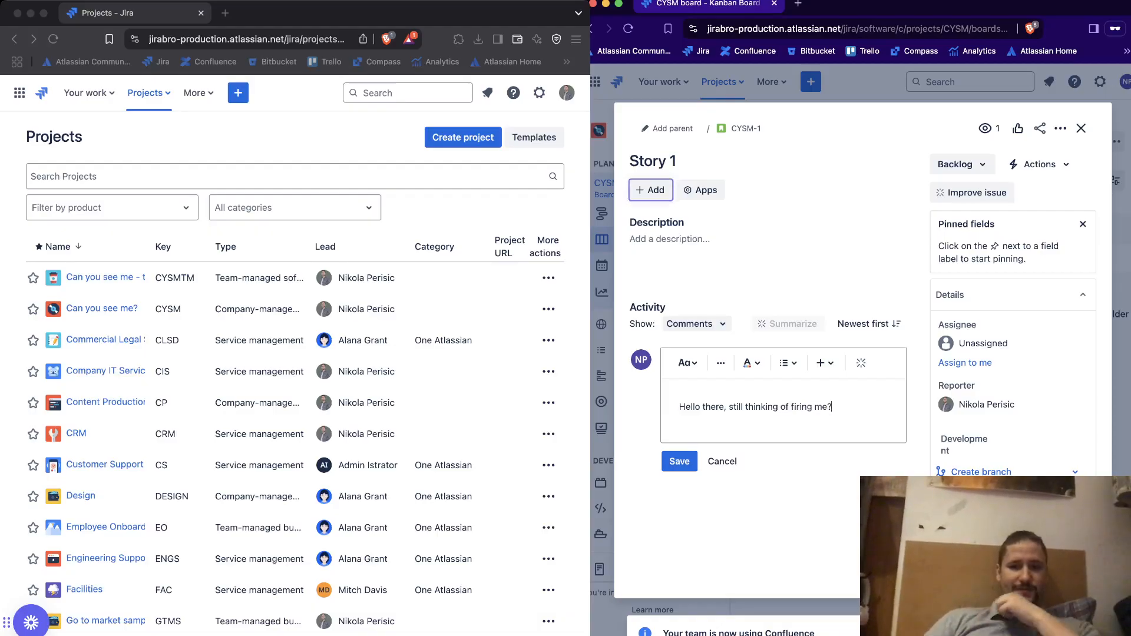
{"action": "left_click", "coordinate": [679, 461]}
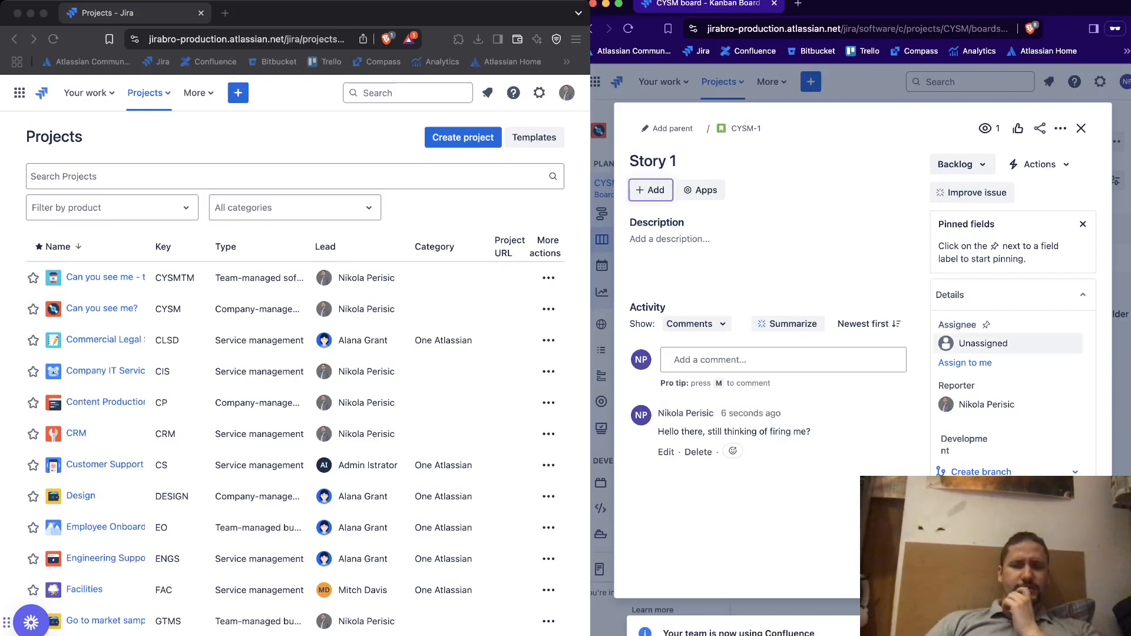
Assign Story 1 to another teammate and set its priority to Informational
{"action": "left_click", "coordinate": [983, 343]}
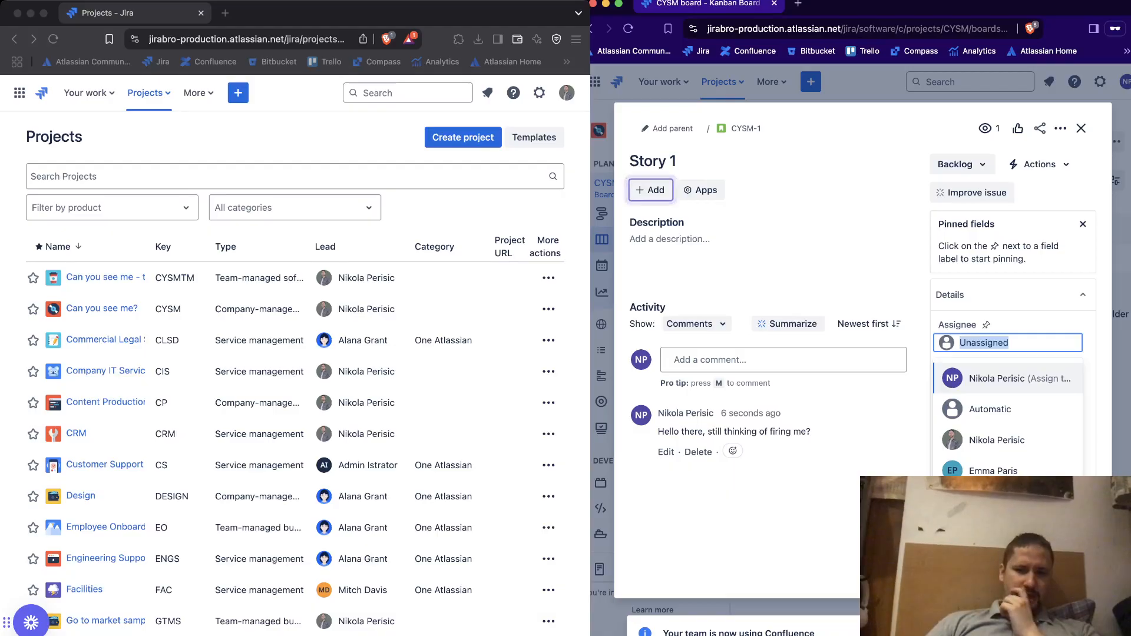
{"action": "left_click", "coordinate": [993, 471]}
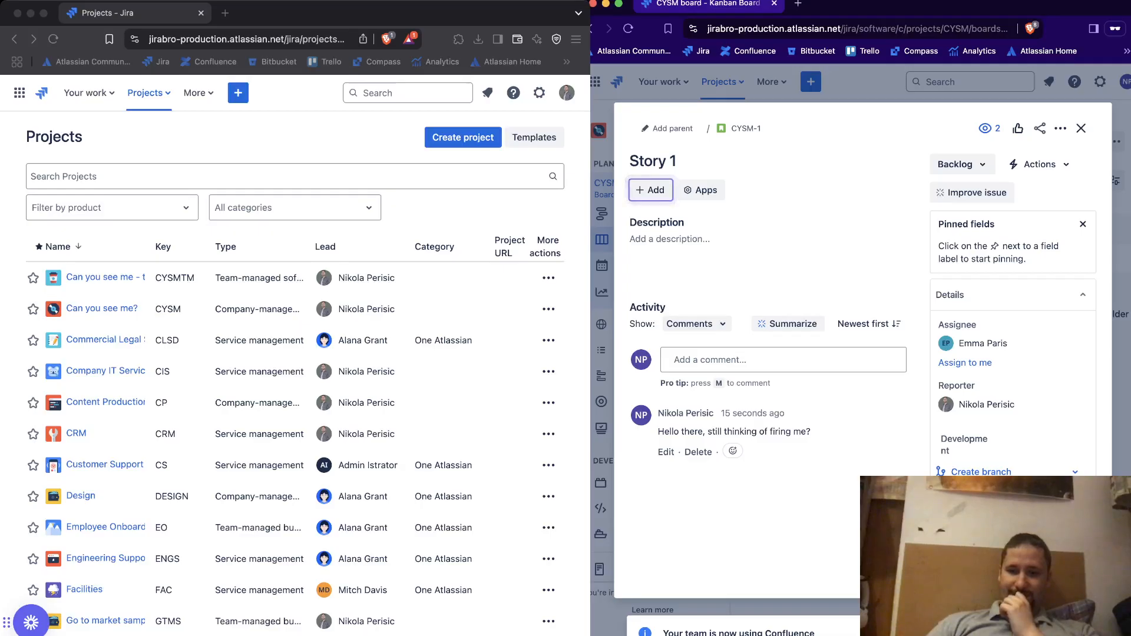
{"action": "scroll", "coordinate": [1013, 312], "scroll_direction": "down", "scroll_amount": 3}
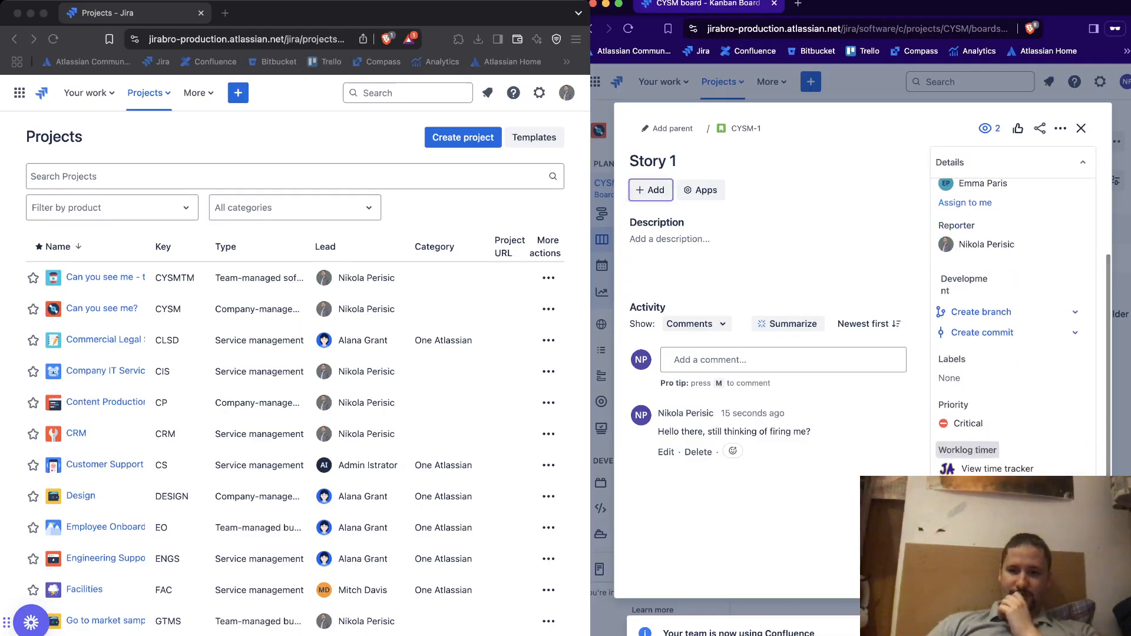
{"action": "scroll", "coordinate": [1013, 312], "scroll_direction": "up", "scroll_amount": 2}
{"action": "scroll", "coordinate": [1013, 312], "scroll_direction": "up", "scroll_amount": 2}
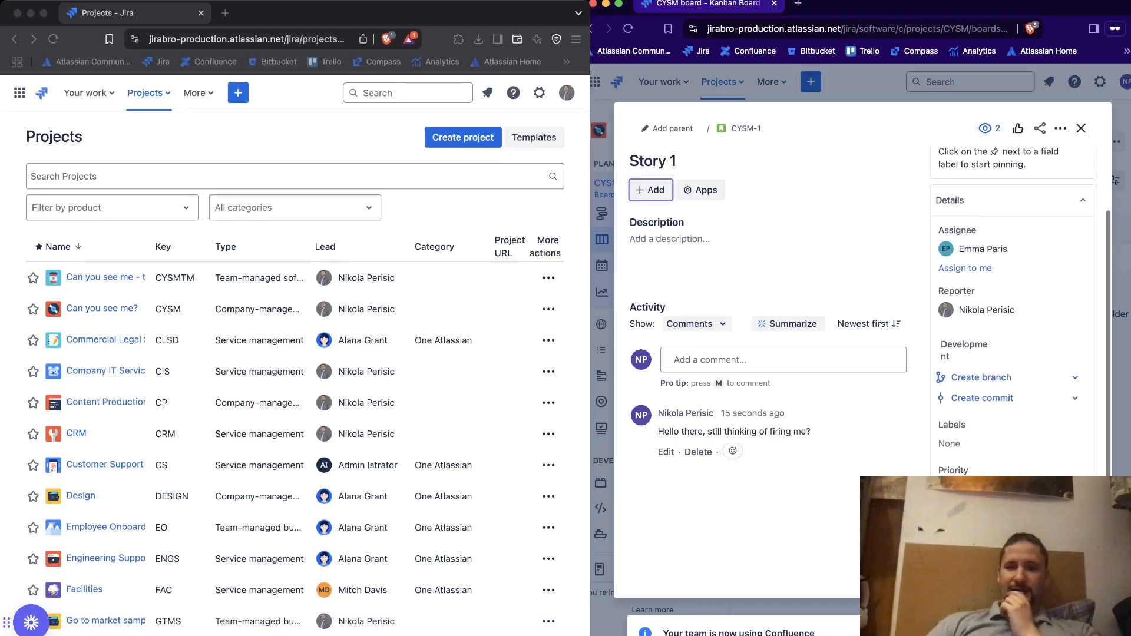
{"action": "scroll", "coordinate": [1013, 312], "scroll_direction": "down", "scroll_amount": 1}
{"action": "scroll", "coordinate": [1012, 312], "scroll_direction": "down", "scroll_amount": 3}
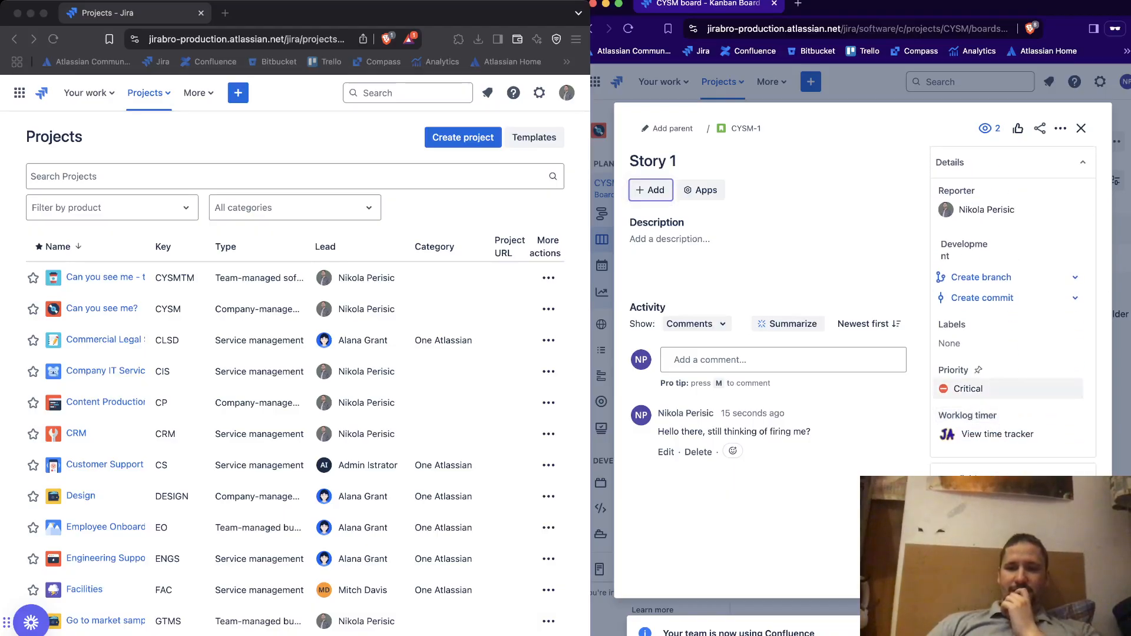
{"action": "left_click", "coordinate": [979, 389]}
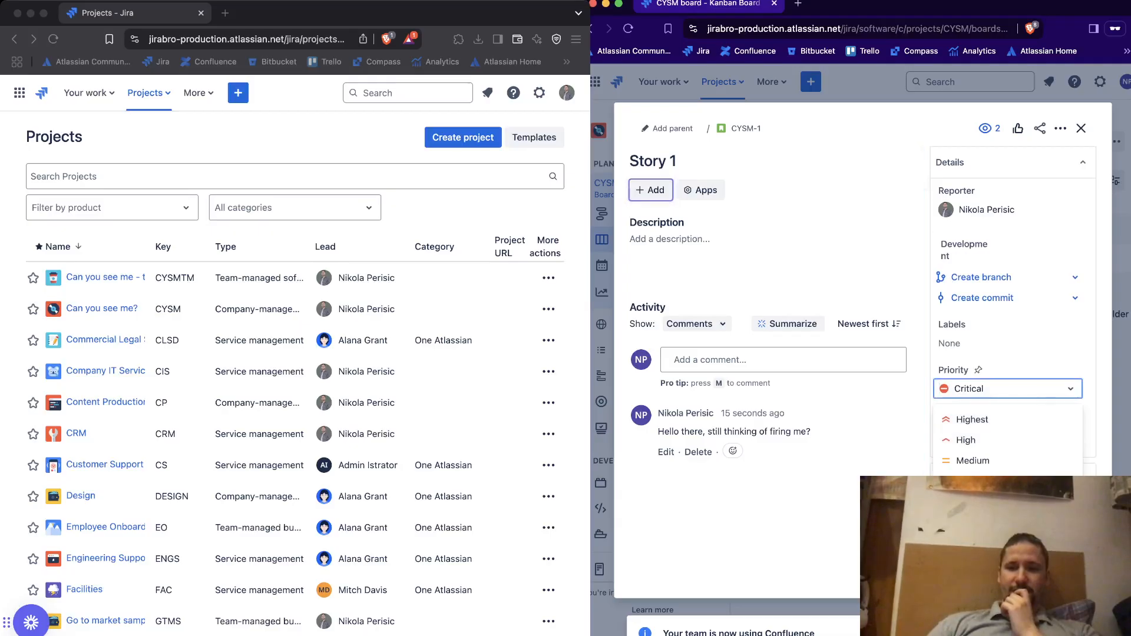
{"action": "left_click", "coordinate": [980, 522]}
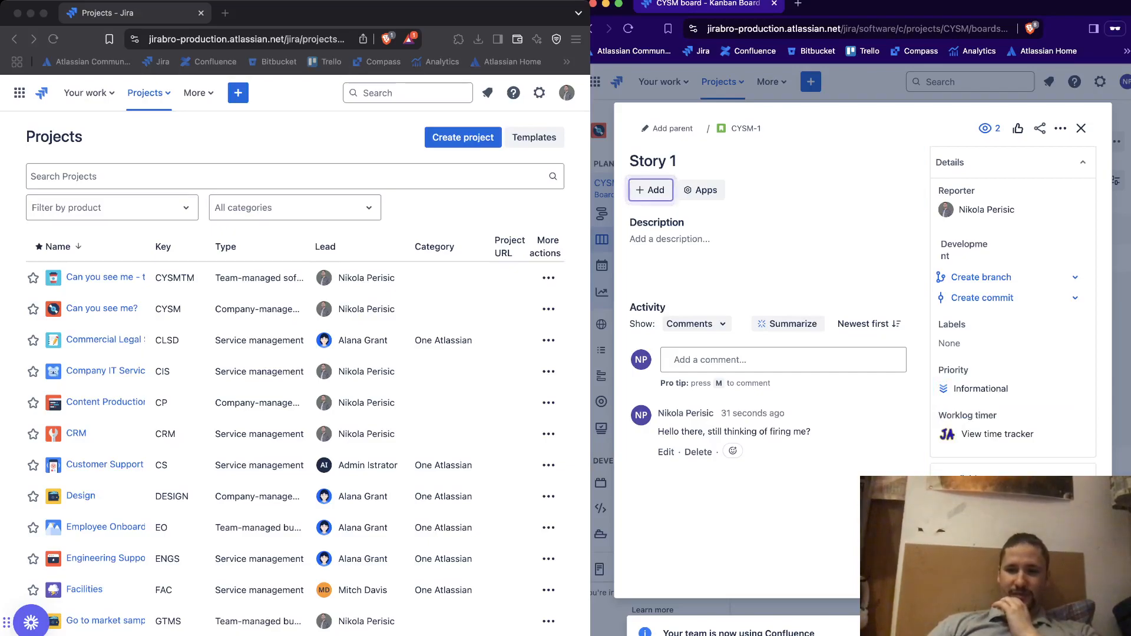
Review the remaining detail fields of Story 1 and check which fix versions can be selected
{"action": "scroll", "coordinate": [1013, 324], "scroll_direction": "down", "scroll_amount": 5}
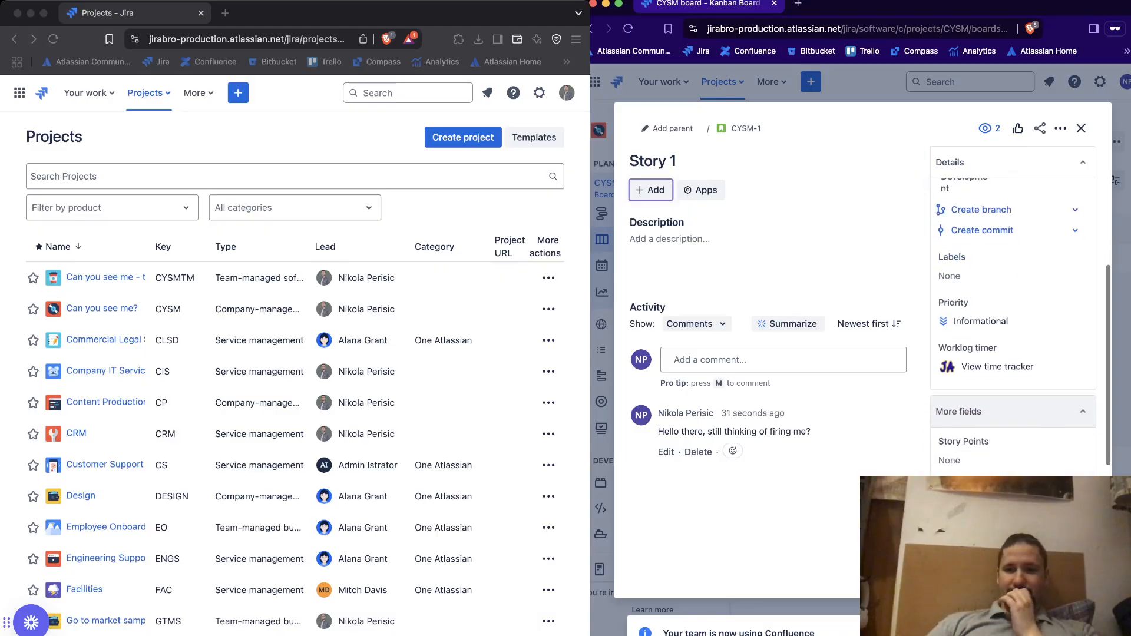
{"action": "scroll", "coordinate": [1007, 353], "scroll_direction": "down", "scroll_amount": 2}
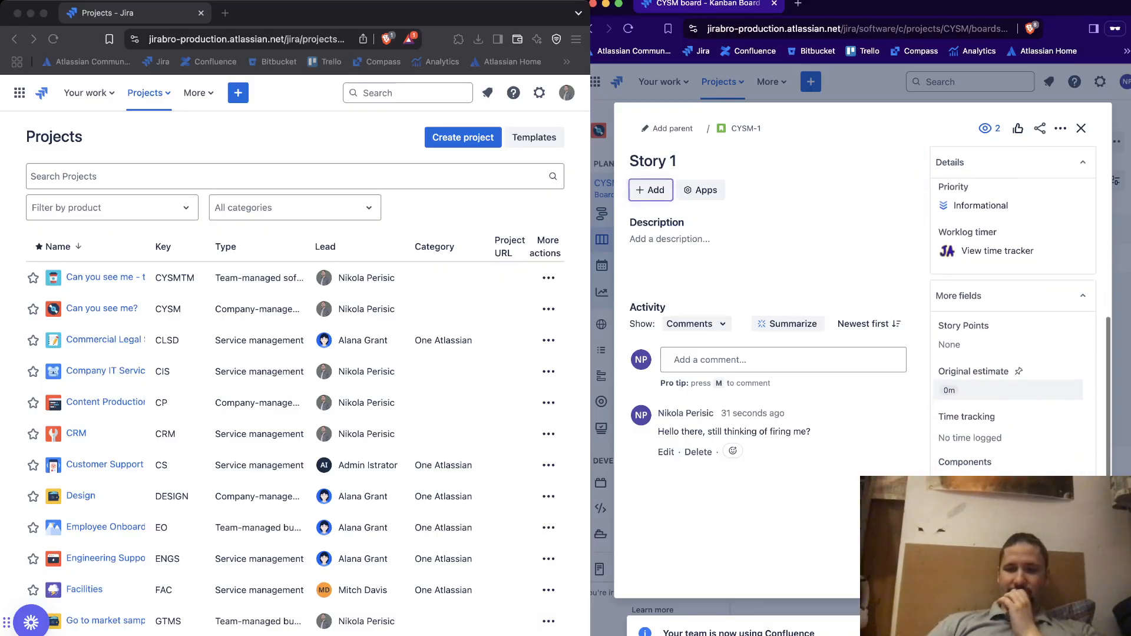
{"action": "scroll", "coordinate": [1007, 436], "scroll_direction": "down", "scroll_amount": 3}
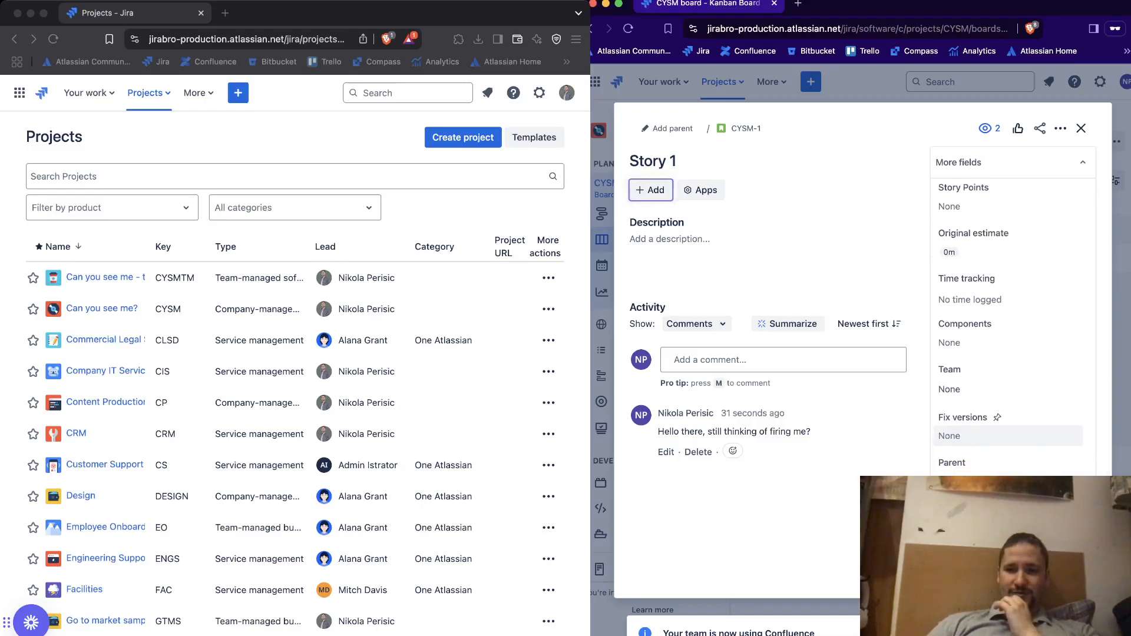
{"action": "scroll", "coordinate": [1007, 457], "scroll_direction": "up", "scroll_amount": 1}
{"action": "left_click", "coordinate": [1007, 456]}
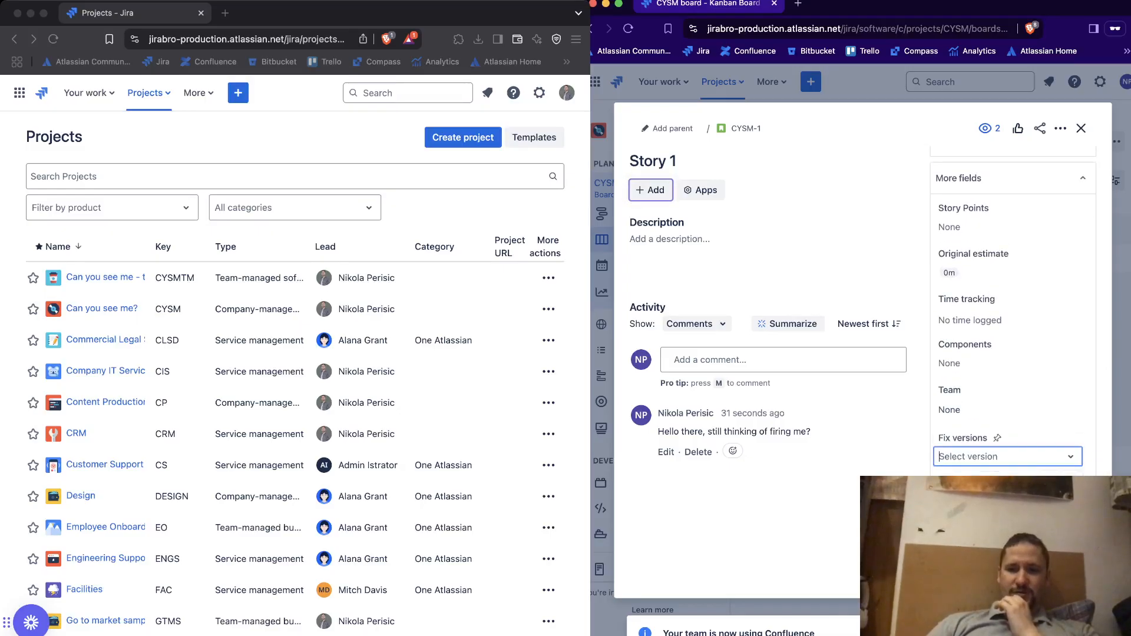
{"action": "type", "text": "a"}
{"action": "key", "text": "BackSpace"}
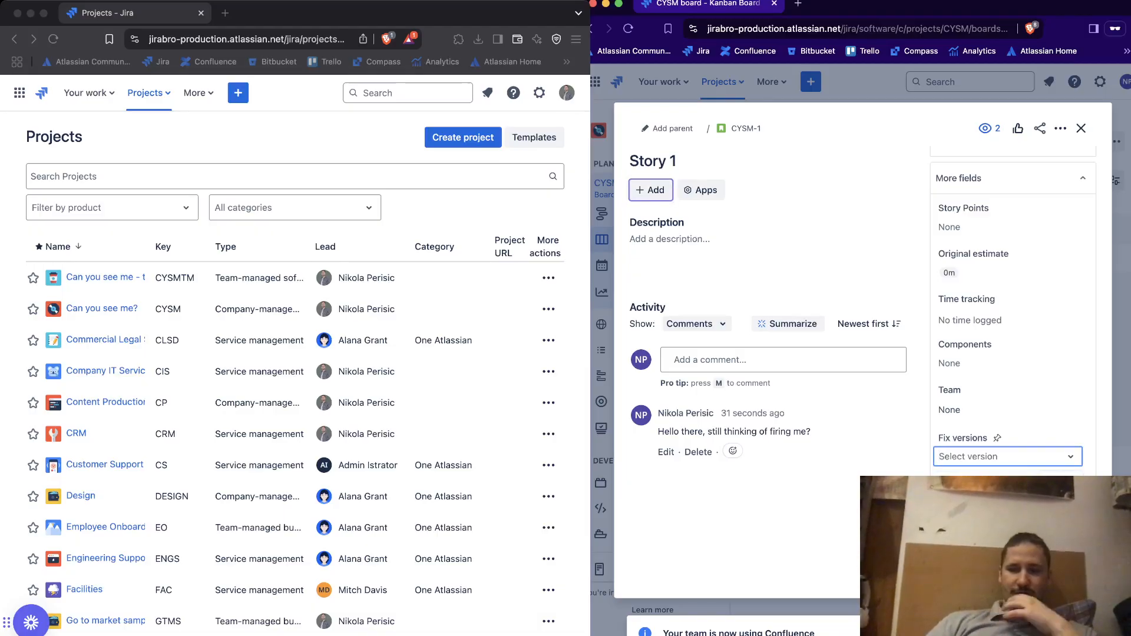
{"action": "left_click", "coordinate": [922, 439]}
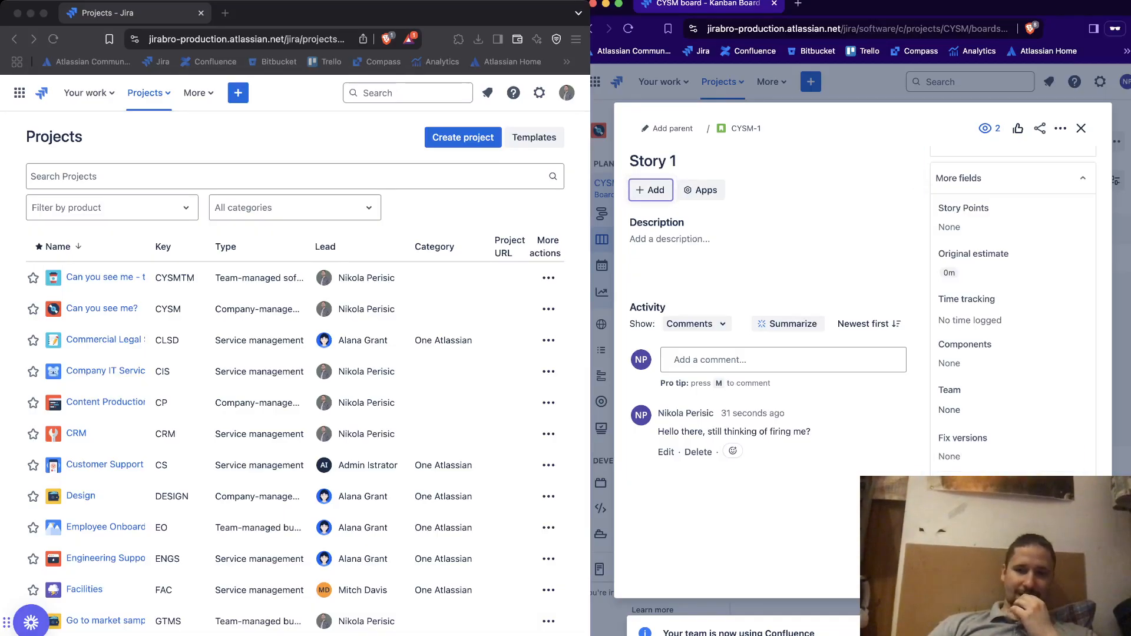
{"action": "scroll", "coordinate": [1013, 312], "scroll_direction": "up", "scroll_amount": 3}
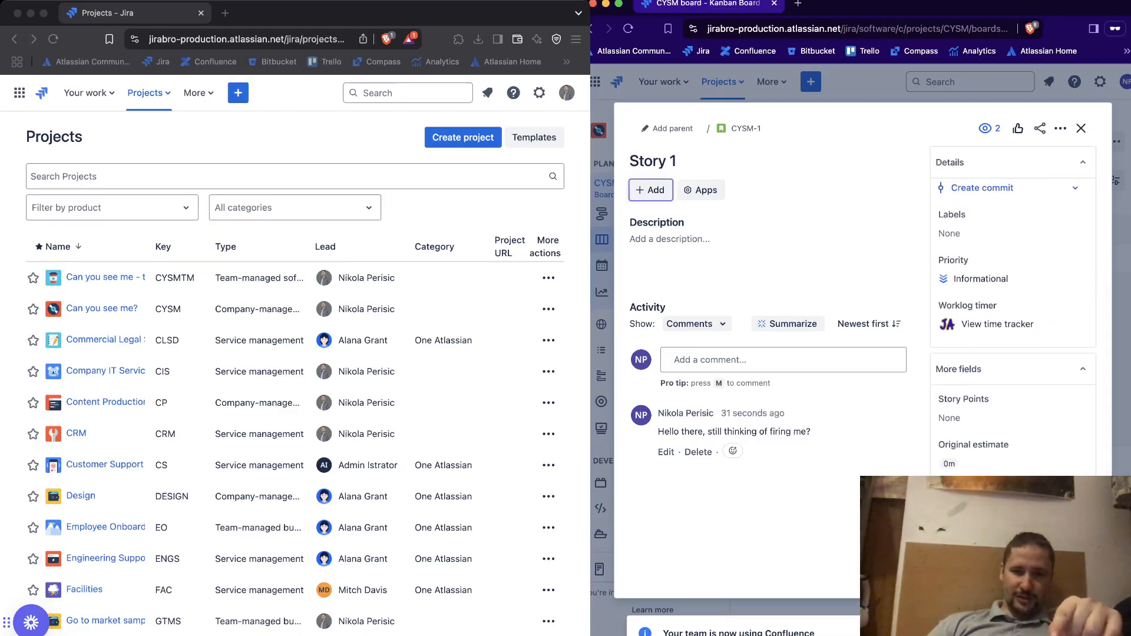
{"action": "scroll", "coordinate": [1013, 318], "scroll_direction": "down", "scroll_amount": 1}
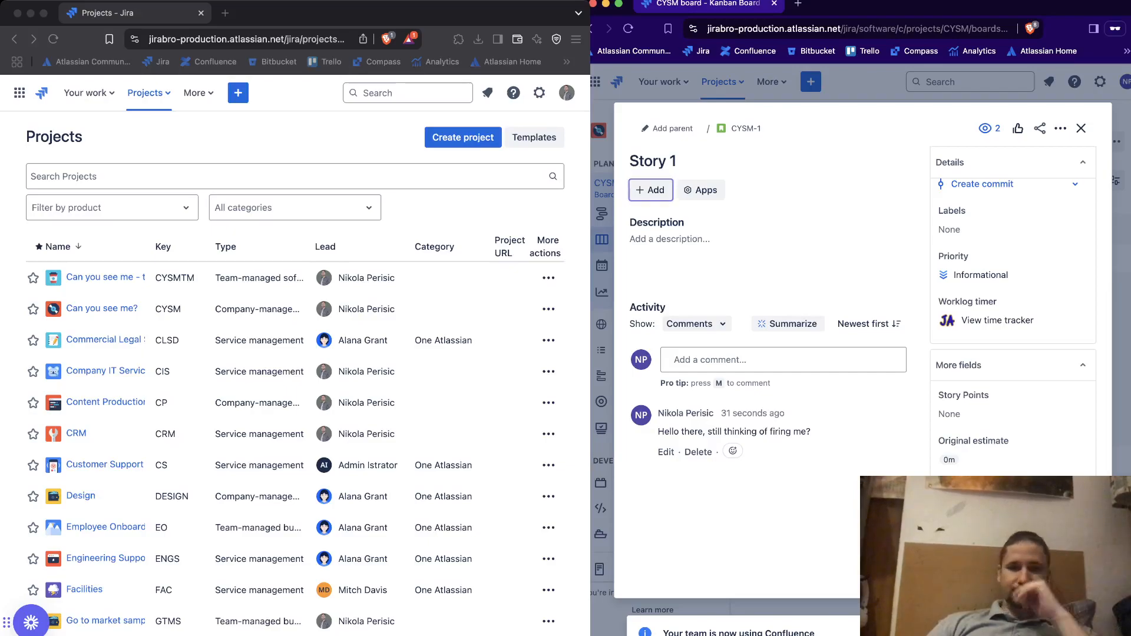
Insert the picture images.jpeg into Story 1's description, save it and close the issue
{"action": "left_click", "coordinate": [657, 239]}
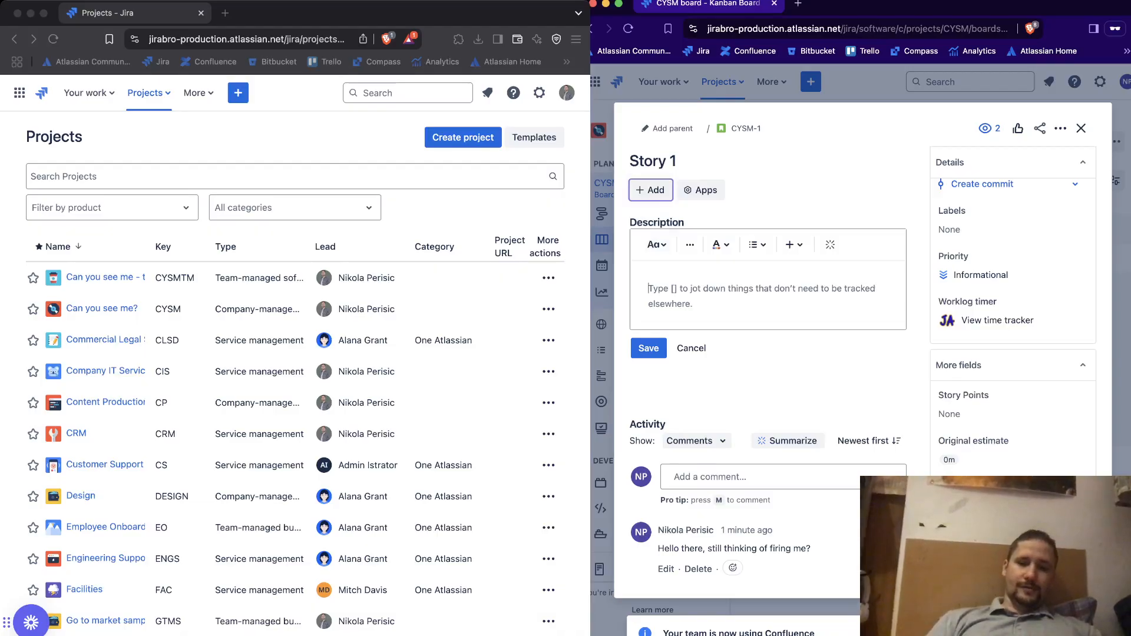
{"action": "type", "text": "Well"}
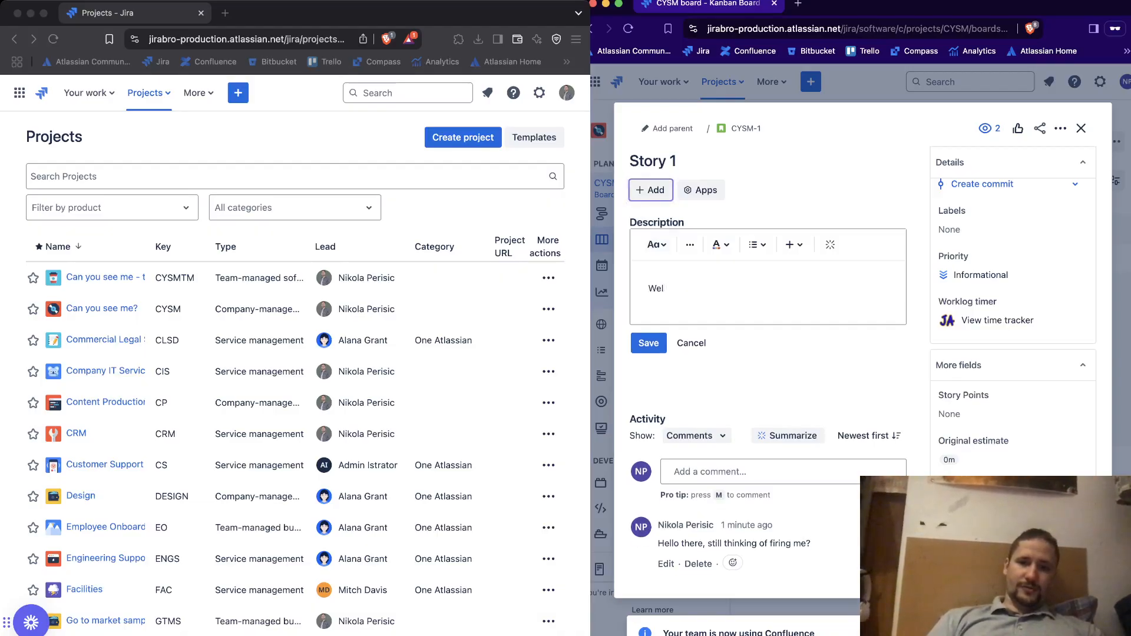
{"action": "key", "text": "BackSpace"}
{"action": "key", "text": "BackSpace"}
{"action": "key", "text": "BackSpace"}
{"action": "key", "text": "BackSpace"}
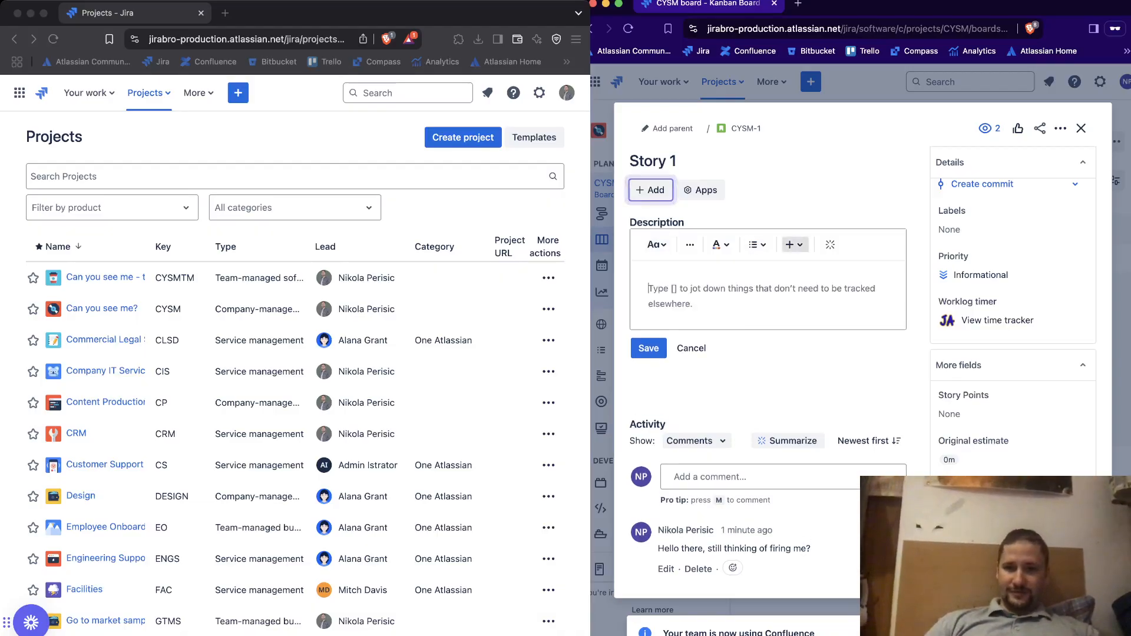
{"action": "left_click", "coordinate": [793, 244]}
{"action": "left_click", "coordinate": [701, 416]}
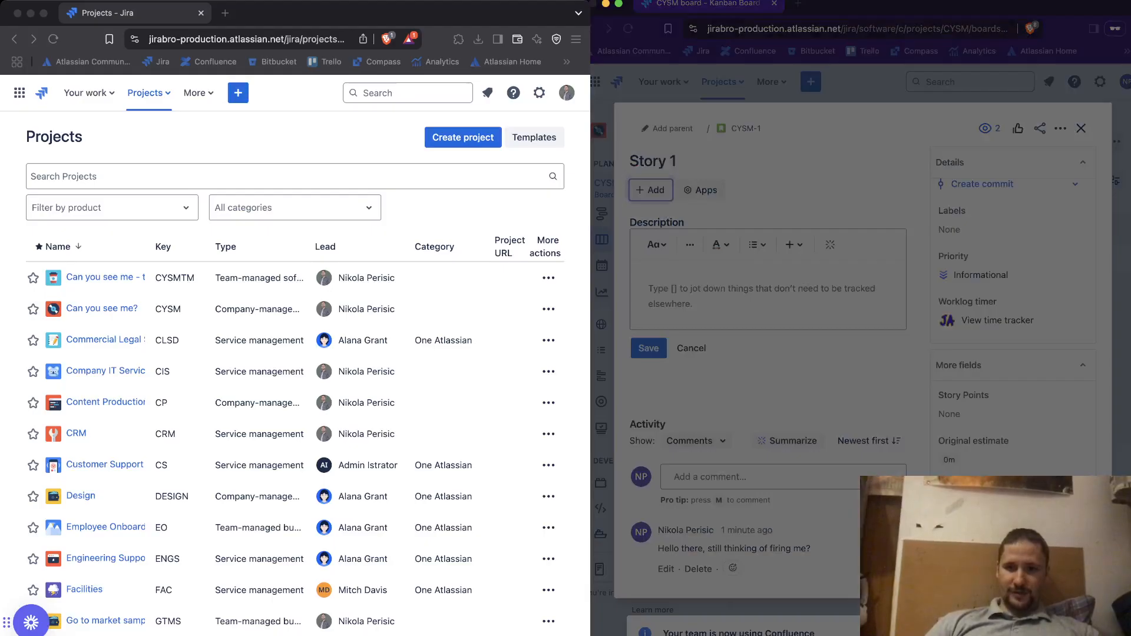
{"action": "key", "text": "Return"}
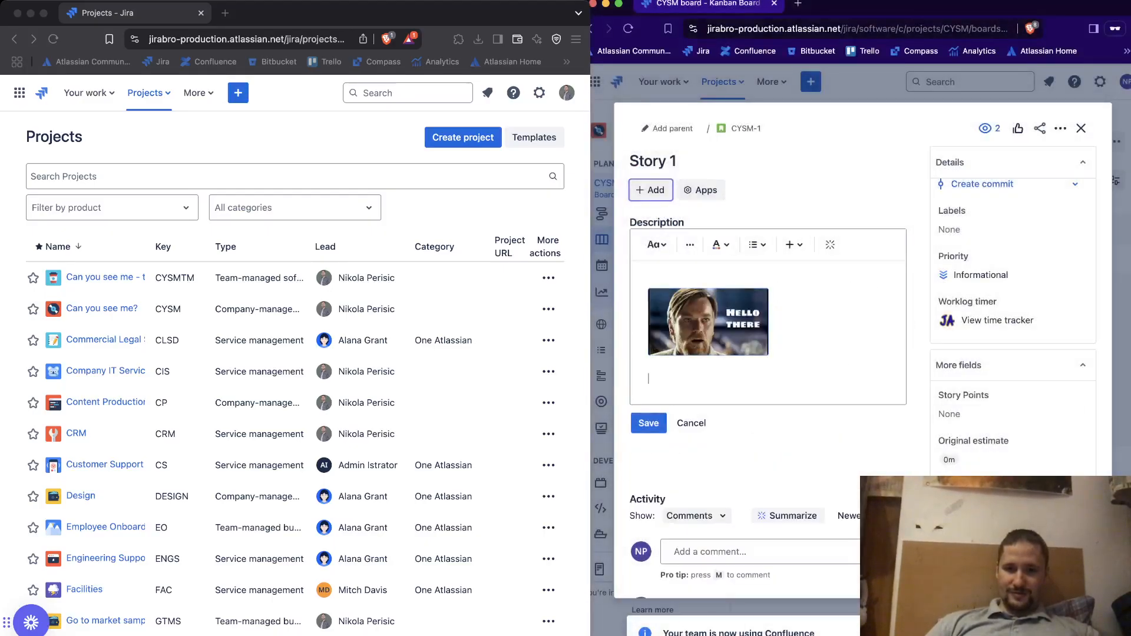
{"action": "left_click", "coordinate": [649, 423]}
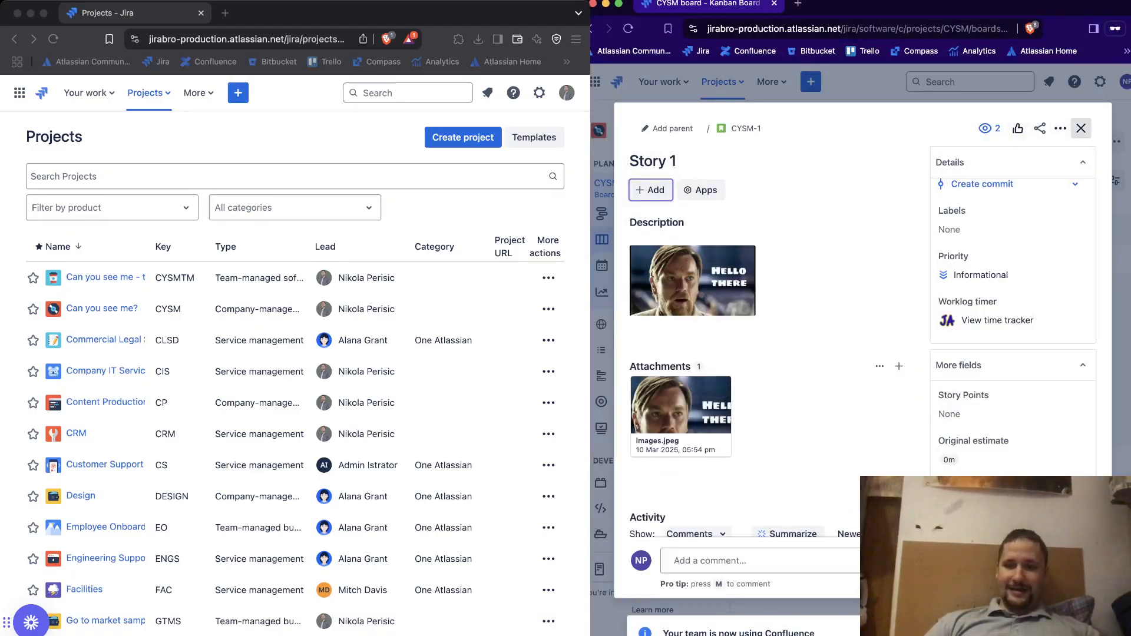
{"action": "left_click", "coordinate": [1080, 128]}
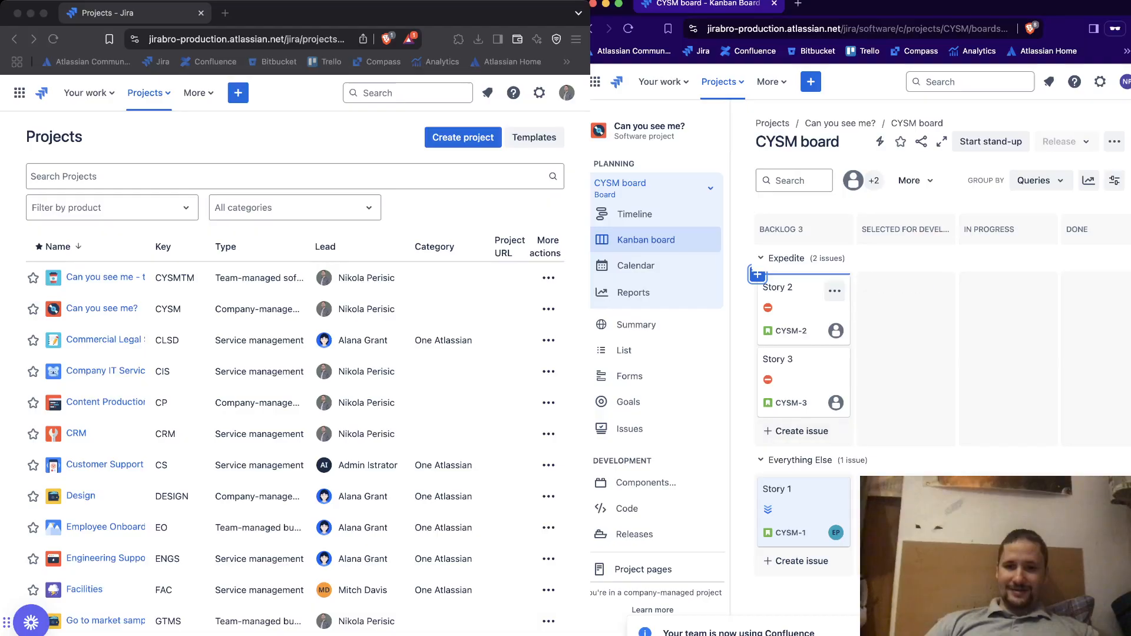
Set the attached picture as the cover image of the Story 1 card on the board
{"action": "left_click", "coordinate": [835, 493]}
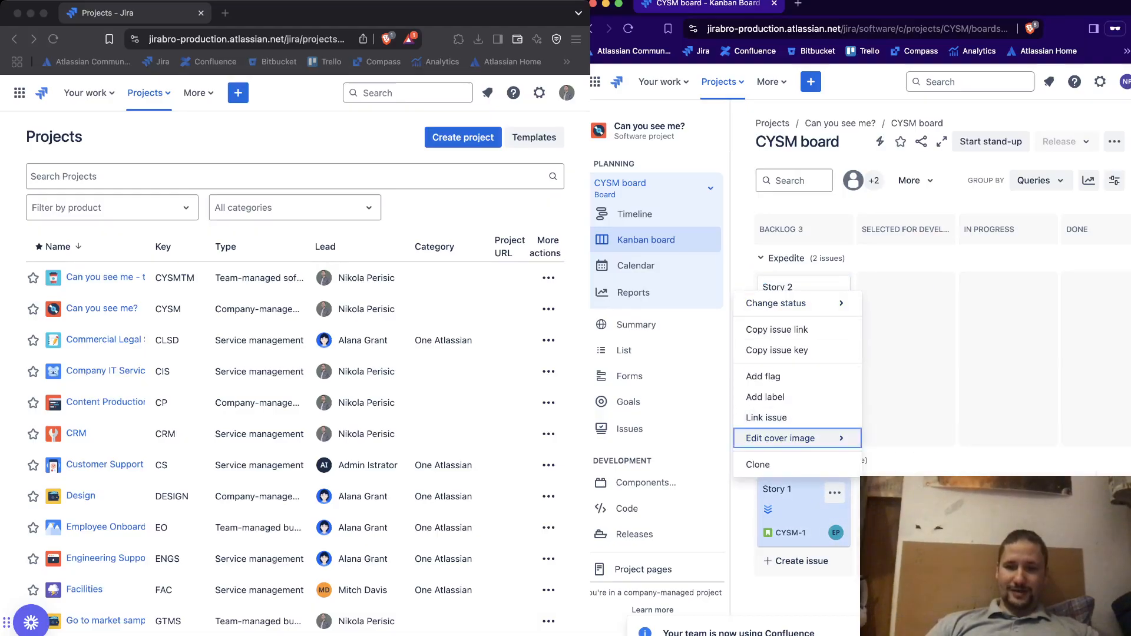
{"action": "left_click", "coordinate": [789, 438]}
{"action": "left_click", "coordinate": [909, 508]}
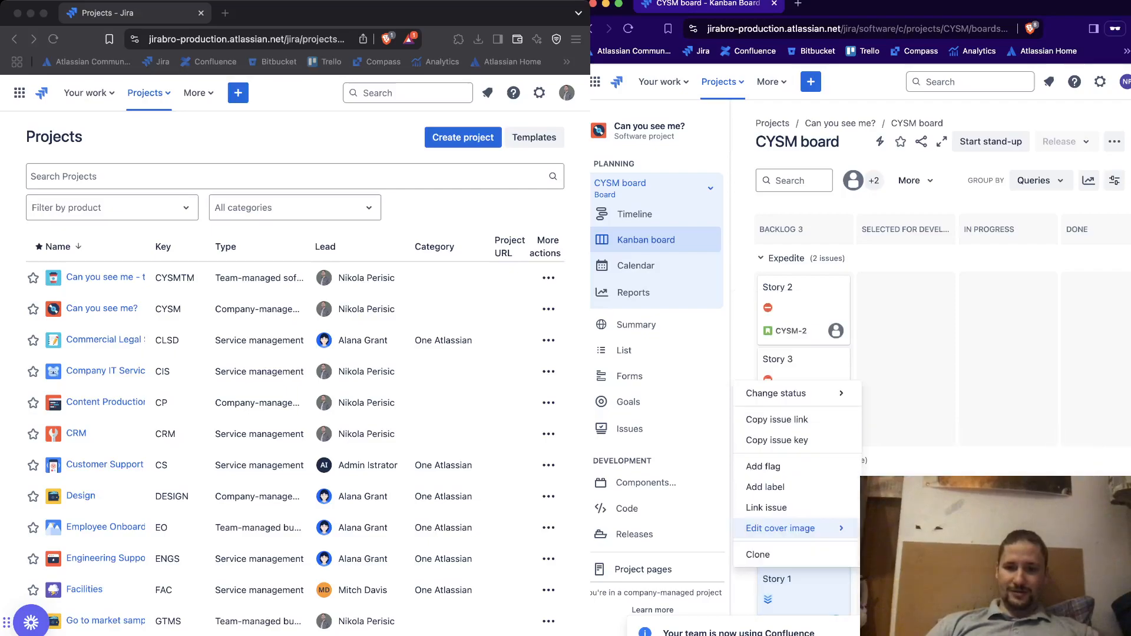
{"action": "left_click", "coordinate": [1007, 427]}
{"action": "scroll", "coordinate": [1007, 432], "scroll_direction": "down", "scroll_amount": 2}
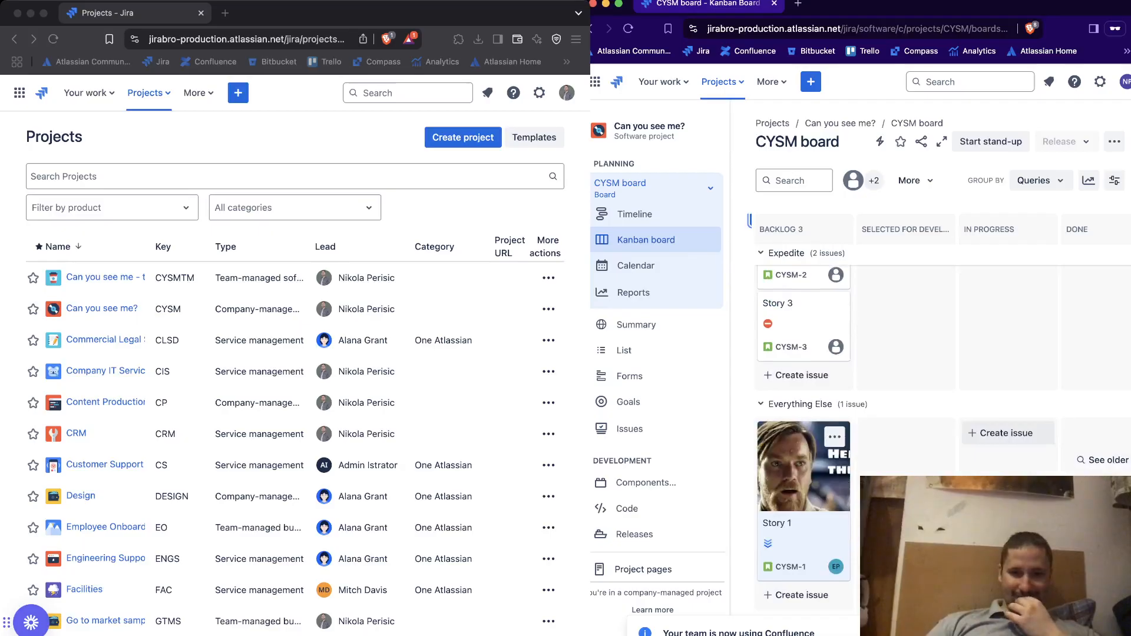
Move Story 3 from the Backlog column to Done within the Expedite swimlane
{"action": "scroll", "coordinate": [1007, 431], "scroll_direction": "up", "scroll_amount": 2}
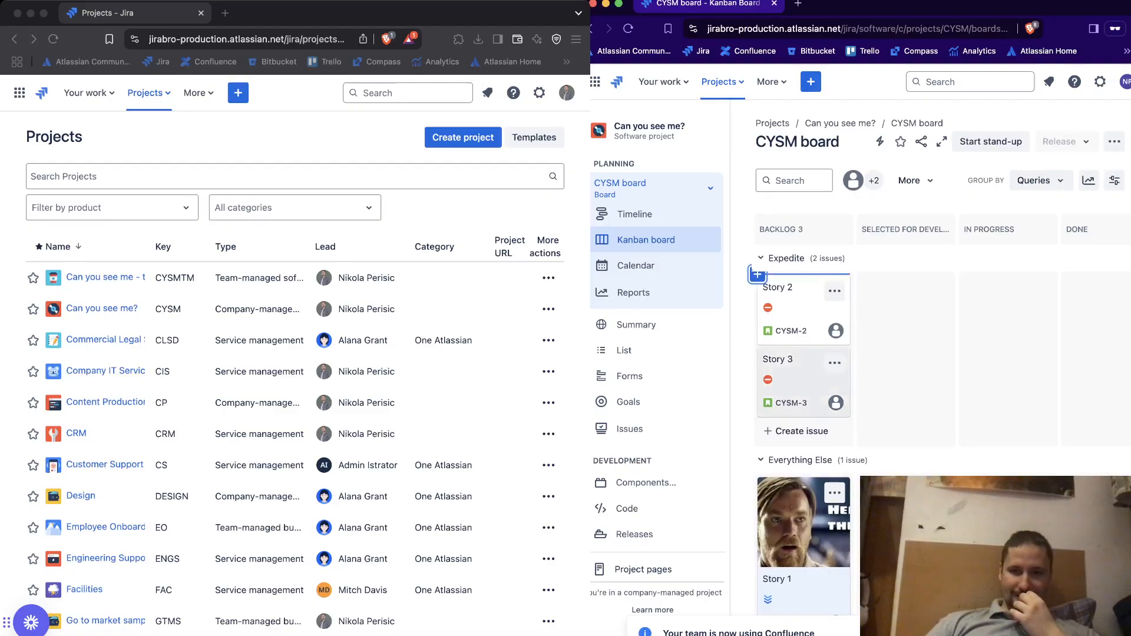
{"action": "left_click_drag", "start_coordinate": [790, 364], "coordinate": [1058, 306]}
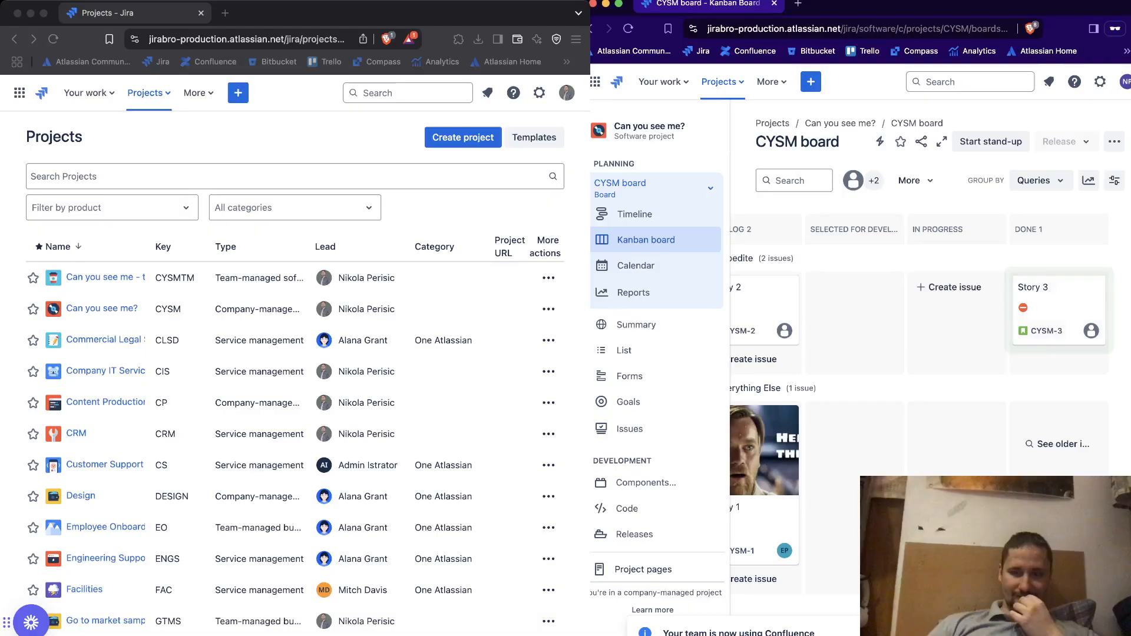
{"action": "scroll", "coordinate": [932, 324], "scroll_direction": "left", "scroll_amount": 1}
{"action": "scroll", "coordinate": [932, 324], "scroll_direction": "right", "scroll_amount": 2}
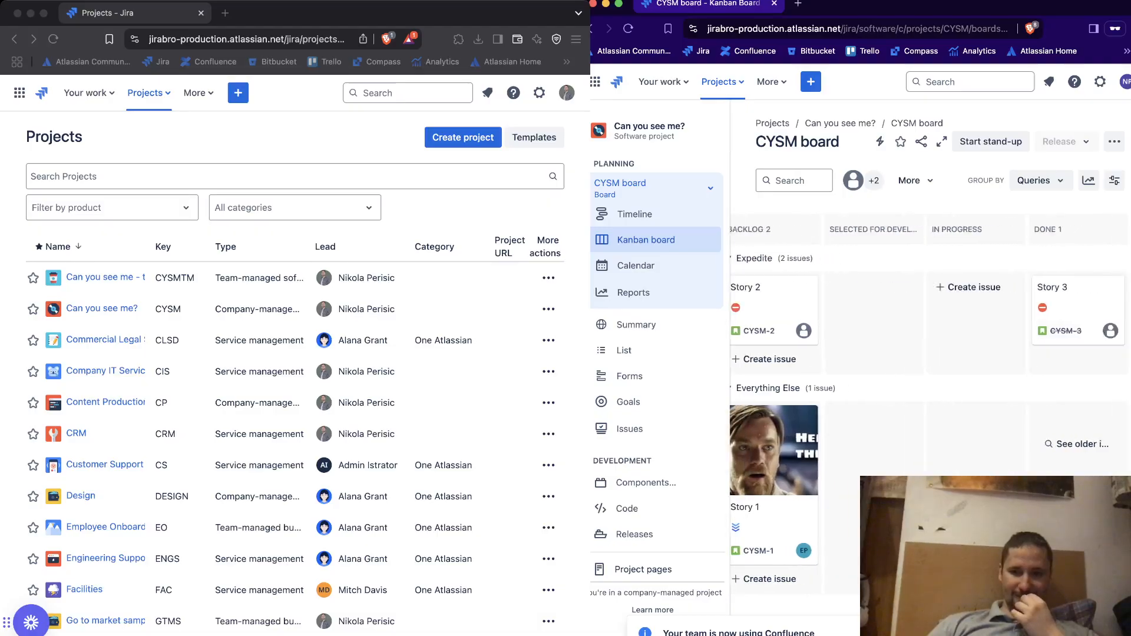
{"action": "scroll", "coordinate": [932, 324], "scroll_direction": "left", "scroll_amount": 2}
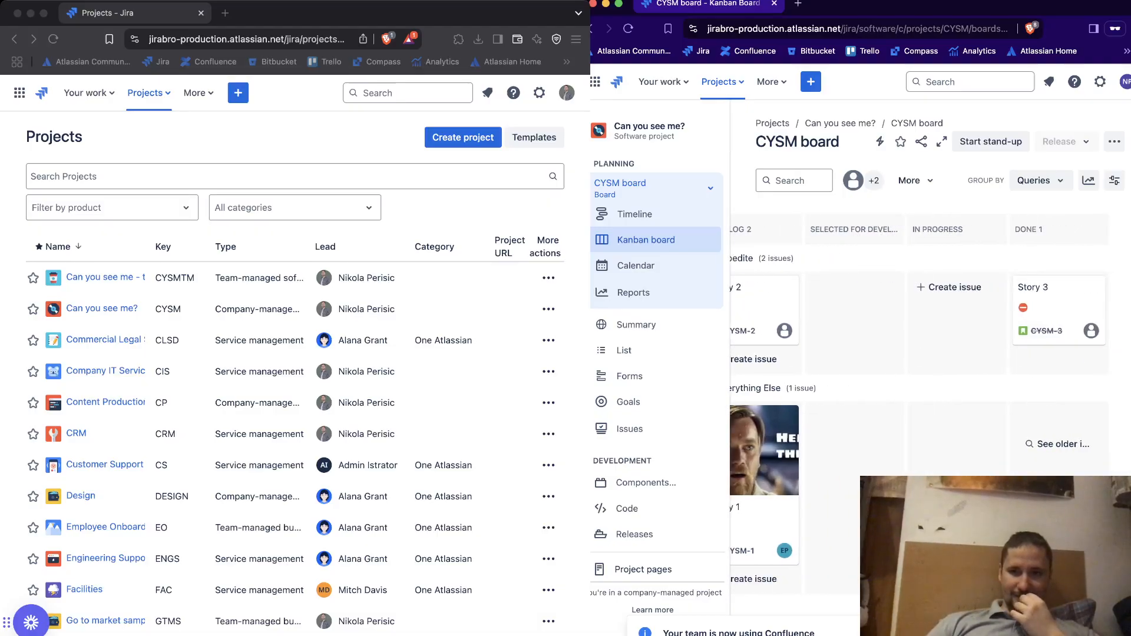
Assign Story 3 to the admin user's account and close the issue
{"action": "left_click", "coordinate": [1054, 295]}
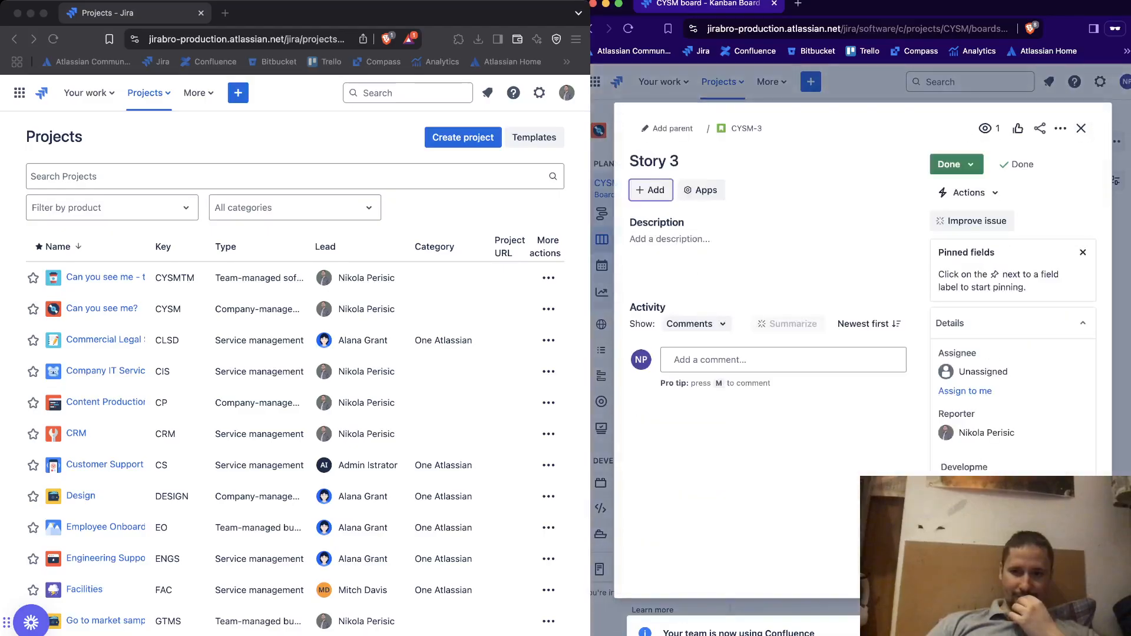
{"action": "left_click", "coordinate": [982, 371]}
{"action": "type", "text": "nikola"}
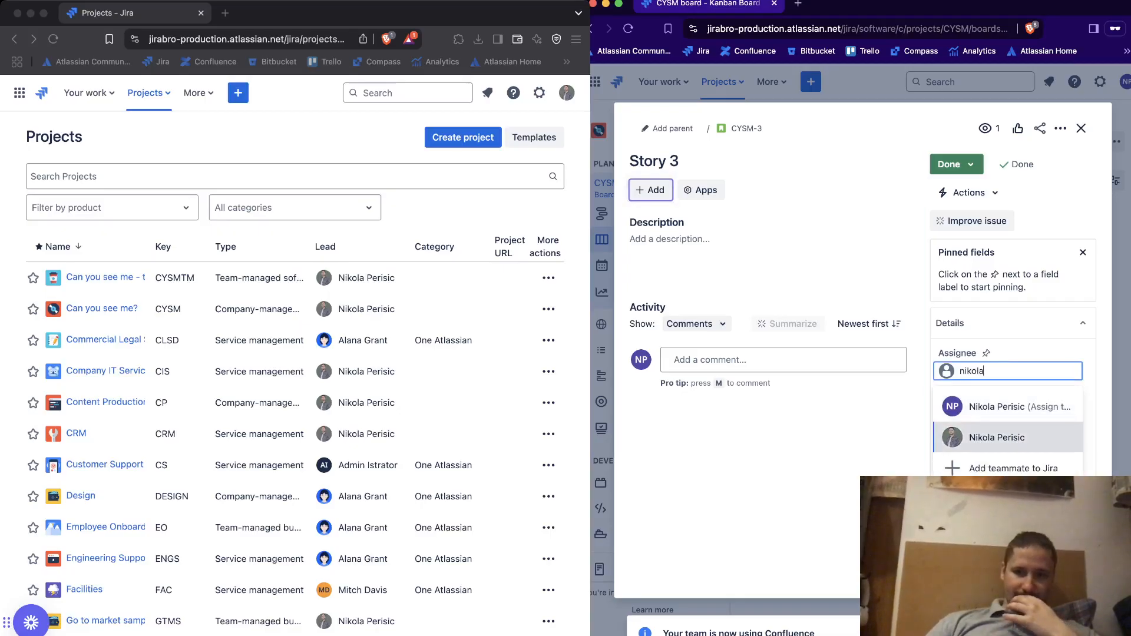
{"action": "left_click", "coordinate": [996, 437]}
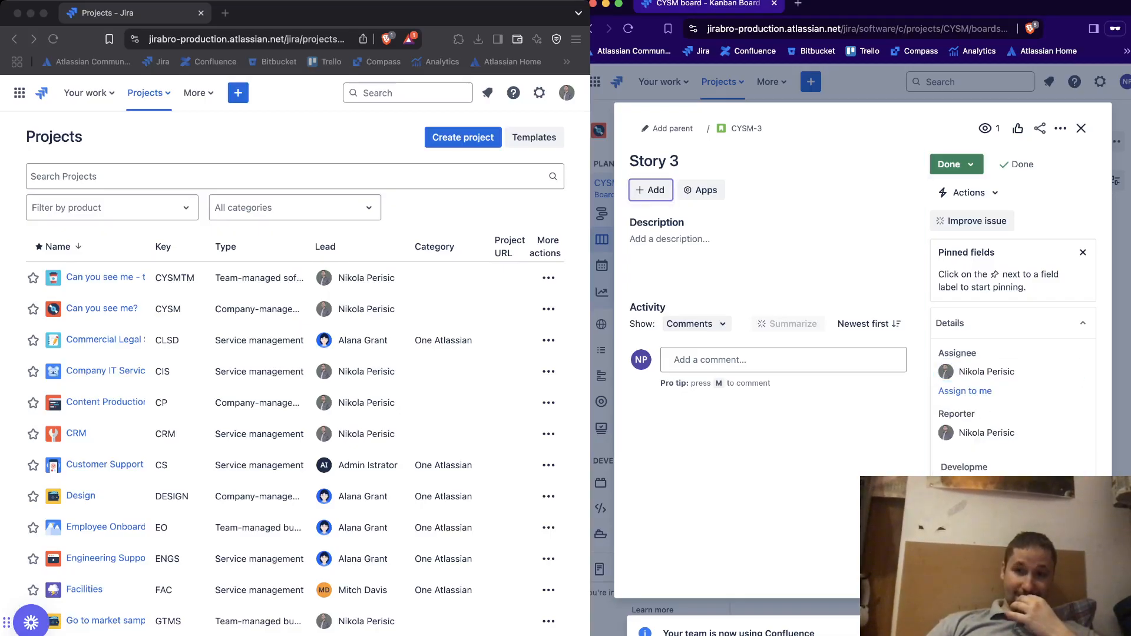
{"action": "key", "text": "Escape"}
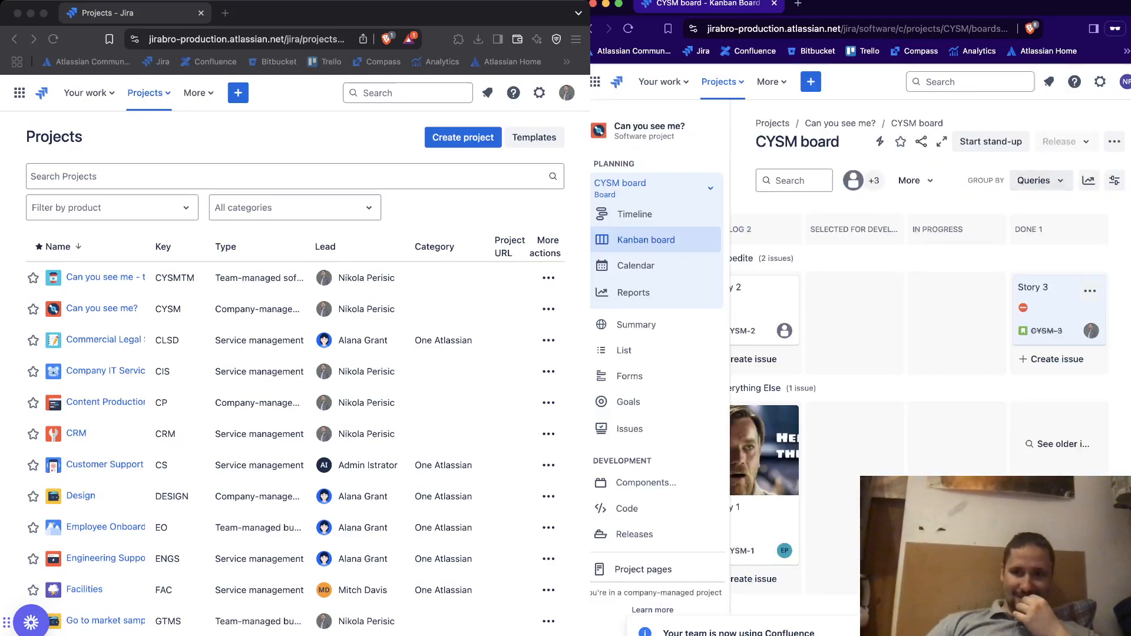
Check which settings the second user can access
{"action": "left_click", "coordinate": [1099, 81]}
{"action": "left_click", "coordinate": [1100, 82]}
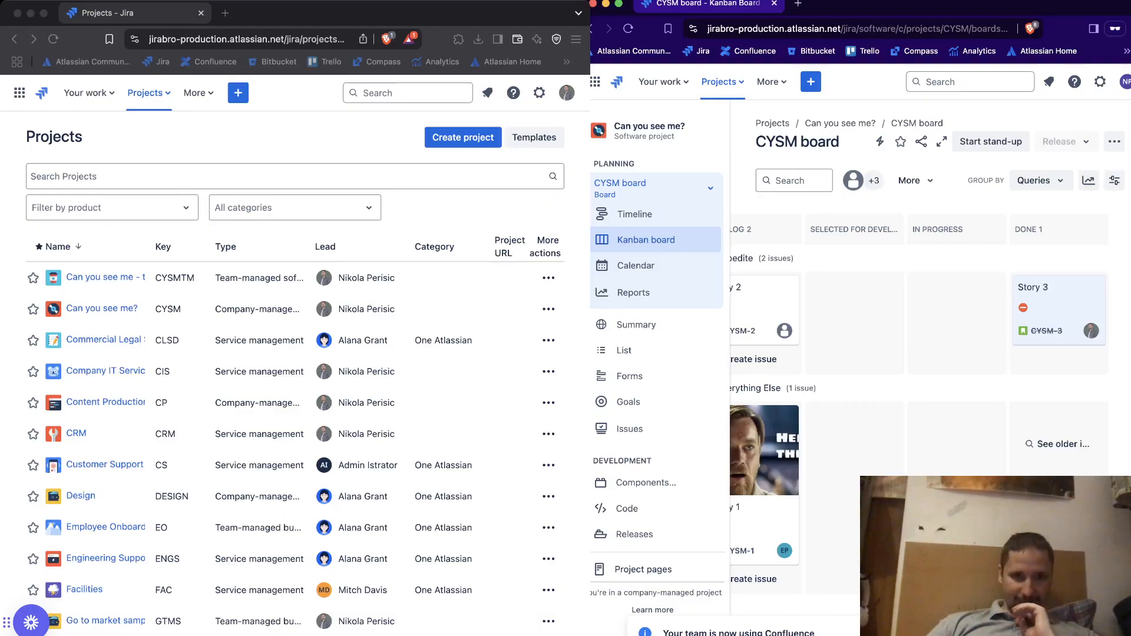
Switch to the admin's browser window, open the company-managed "Can you see me?" board and check the notifications
{"action": "key", "text": "super+grave"}
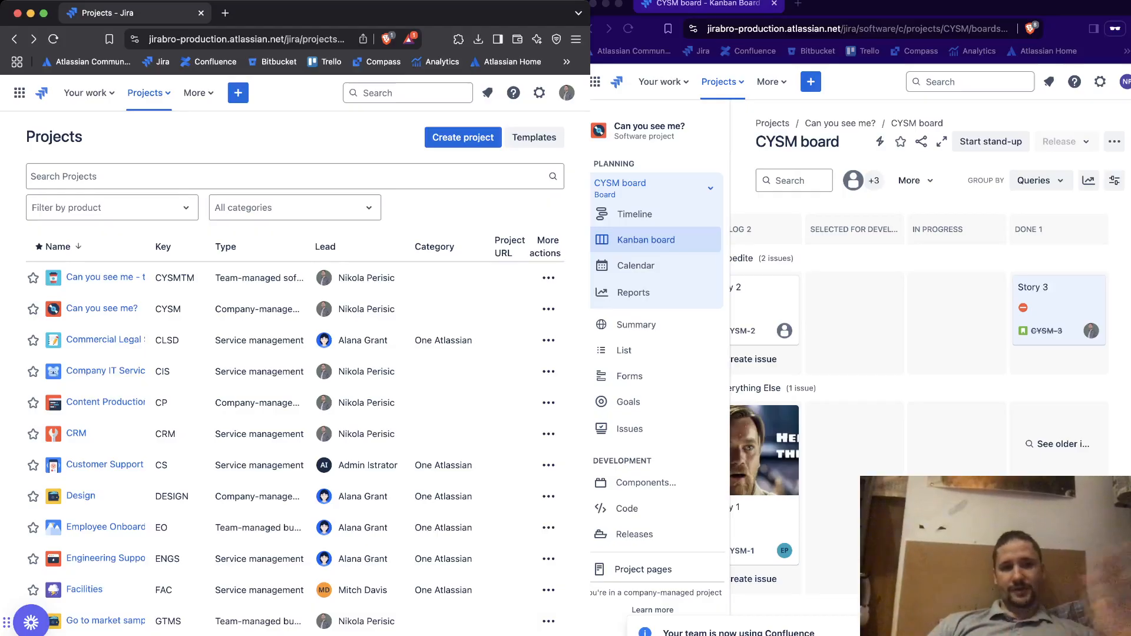
{"action": "left_click", "coordinate": [101, 308]}
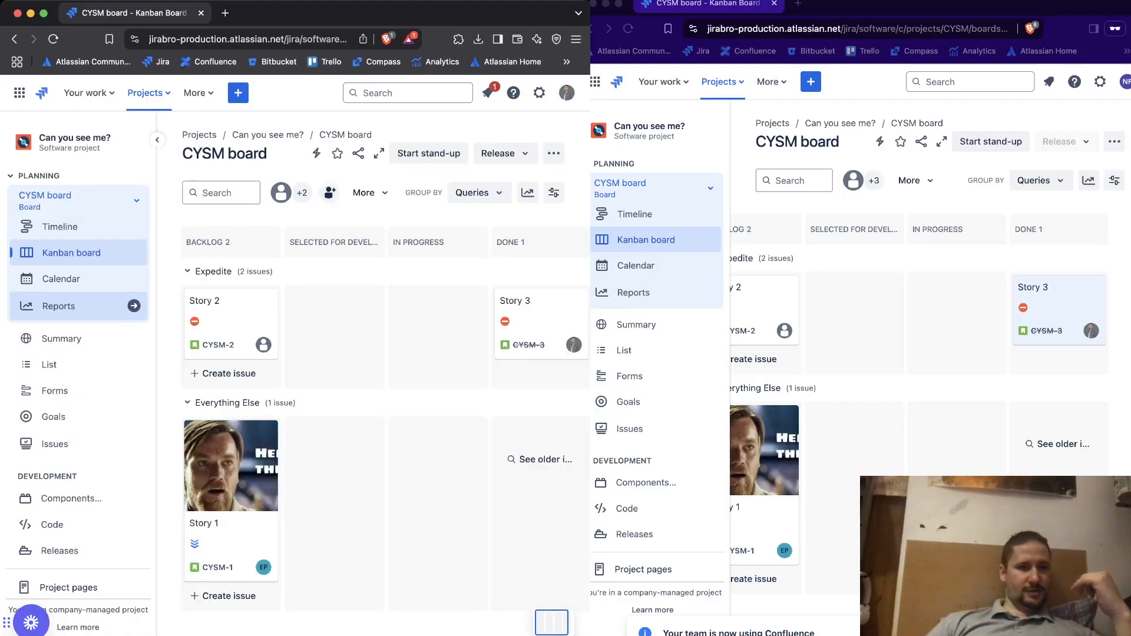
{"action": "left_click", "coordinate": [487, 93]}
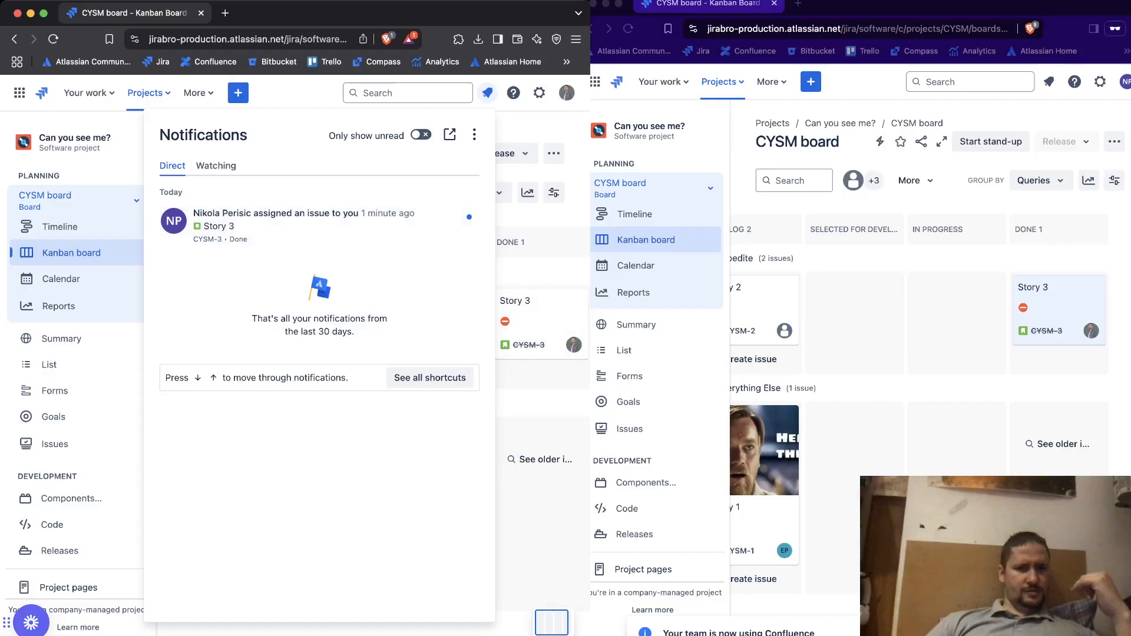
{"action": "left_click", "coordinate": [539, 272]}
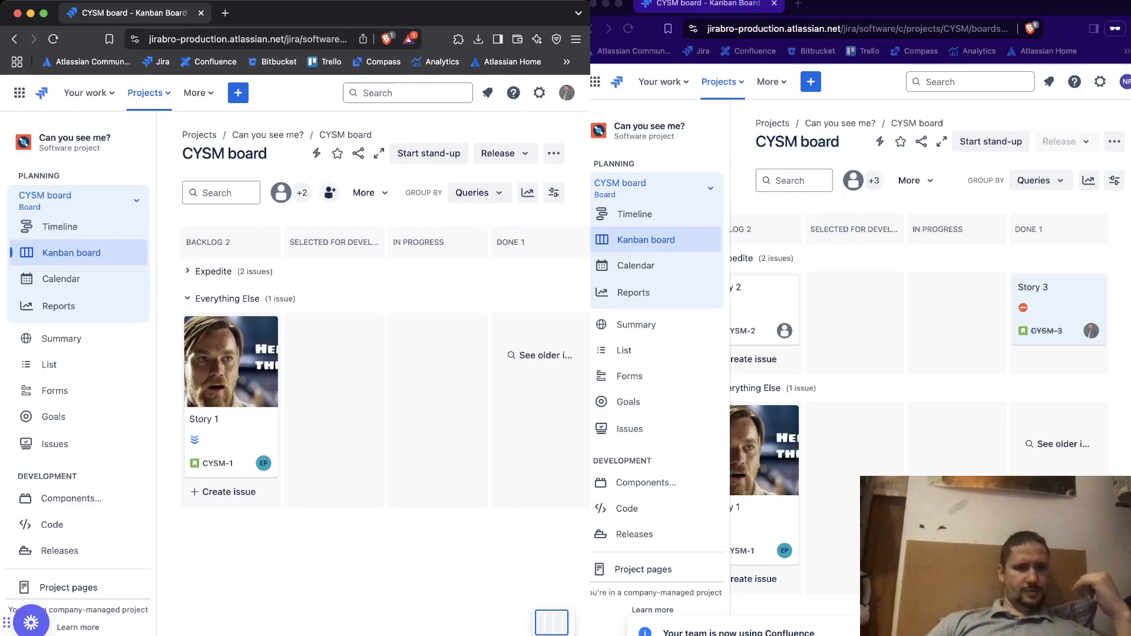
{"action": "left_click", "coordinate": [539, 272]}
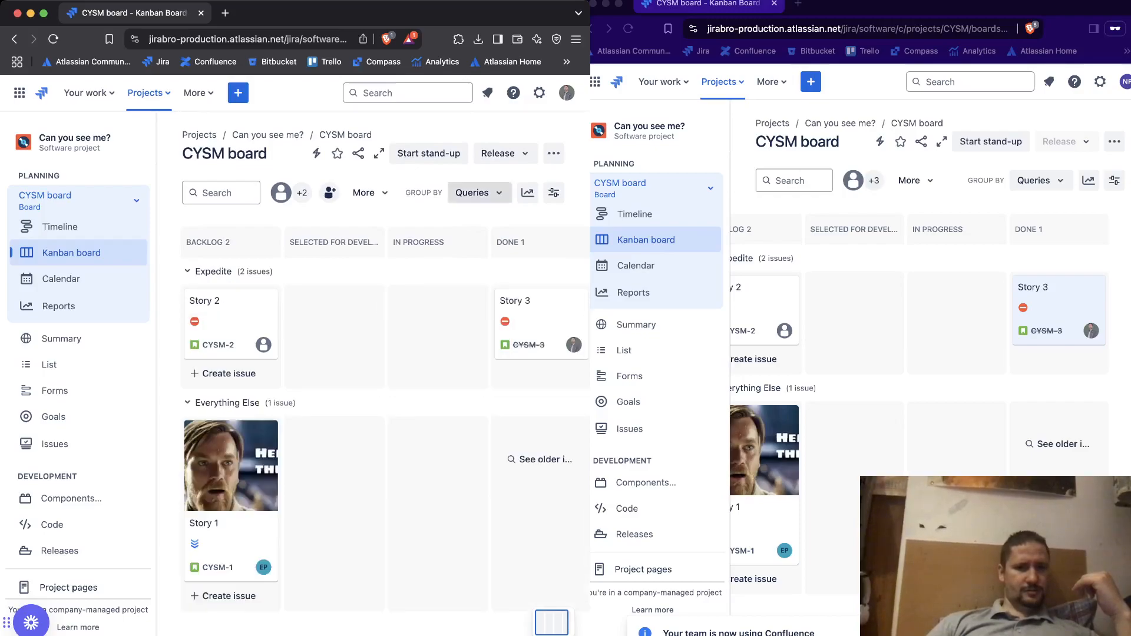
Check the admin's available settings and open Story 3 from its assignment notification
{"action": "left_click", "coordinate": [539, 93]}
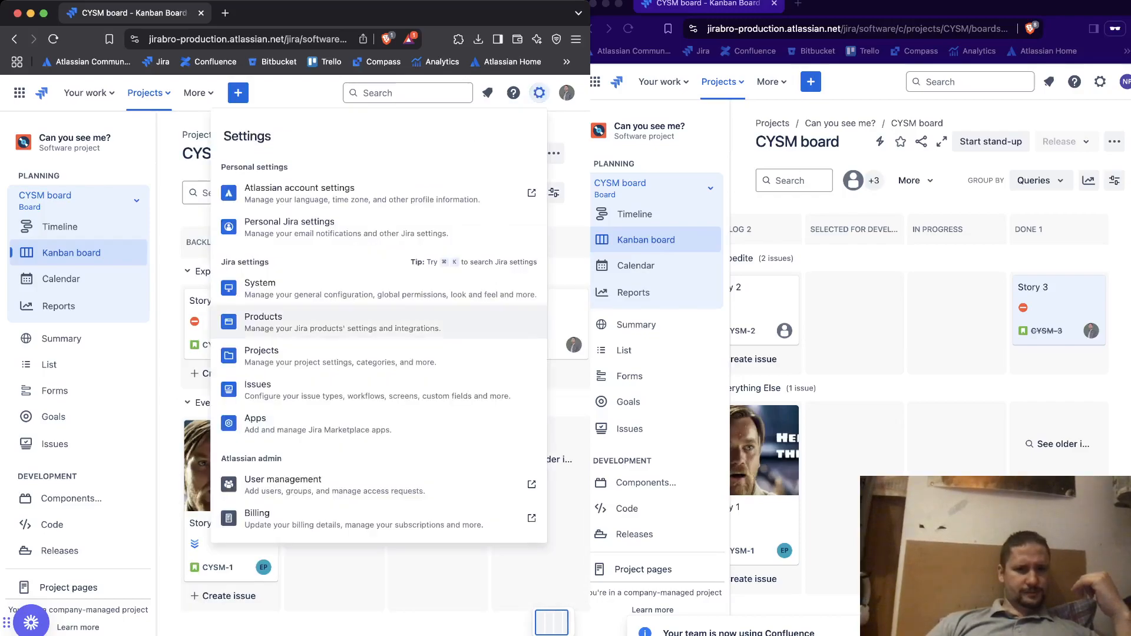
{"action": "left_click", "coordinate": [487, 92]}
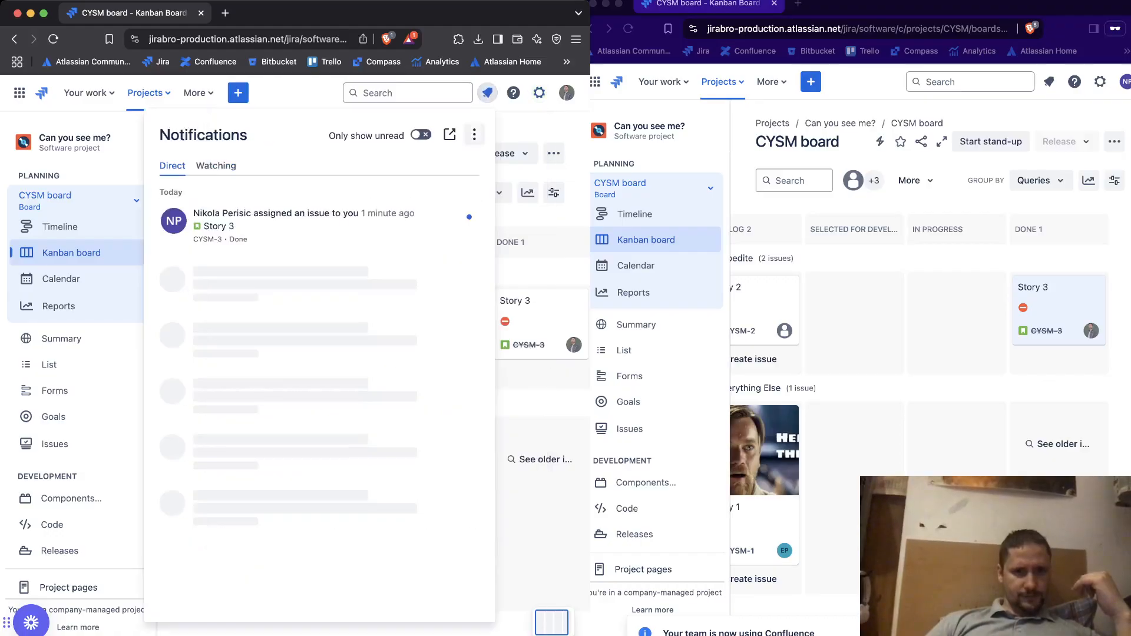
{"action": "left_click", "coordinate": [318, 224]}
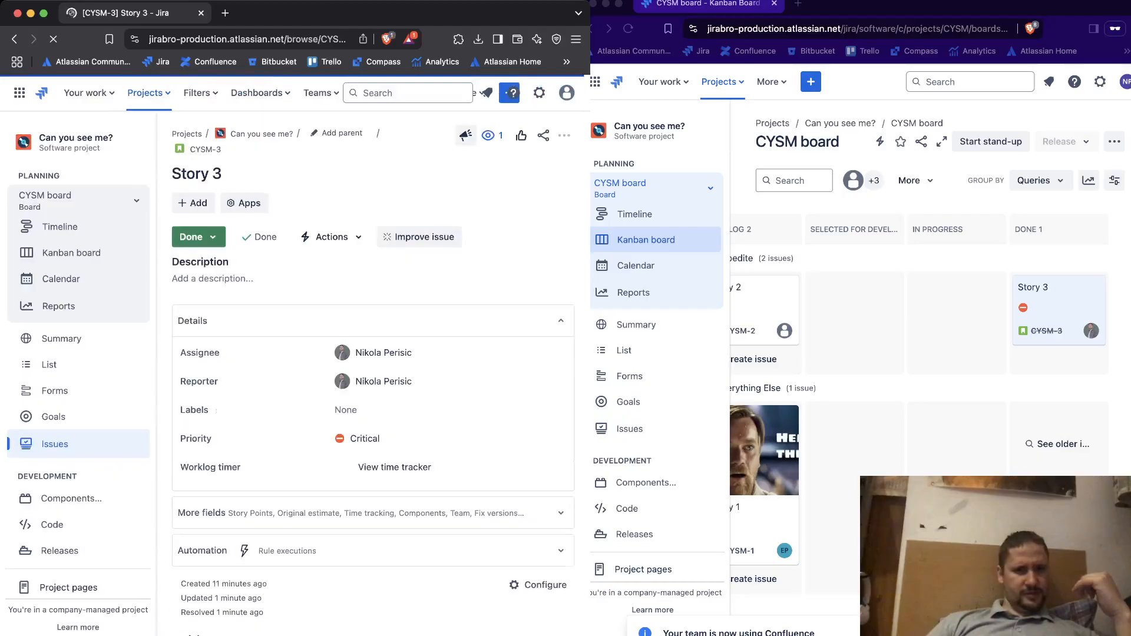
Review Story 3's details and show all of its activity to examine the changes made by the second user
{"action": "scroll", "coordinate": [371, 383], "scroll_direction": "down", "scroll_amount": 3}
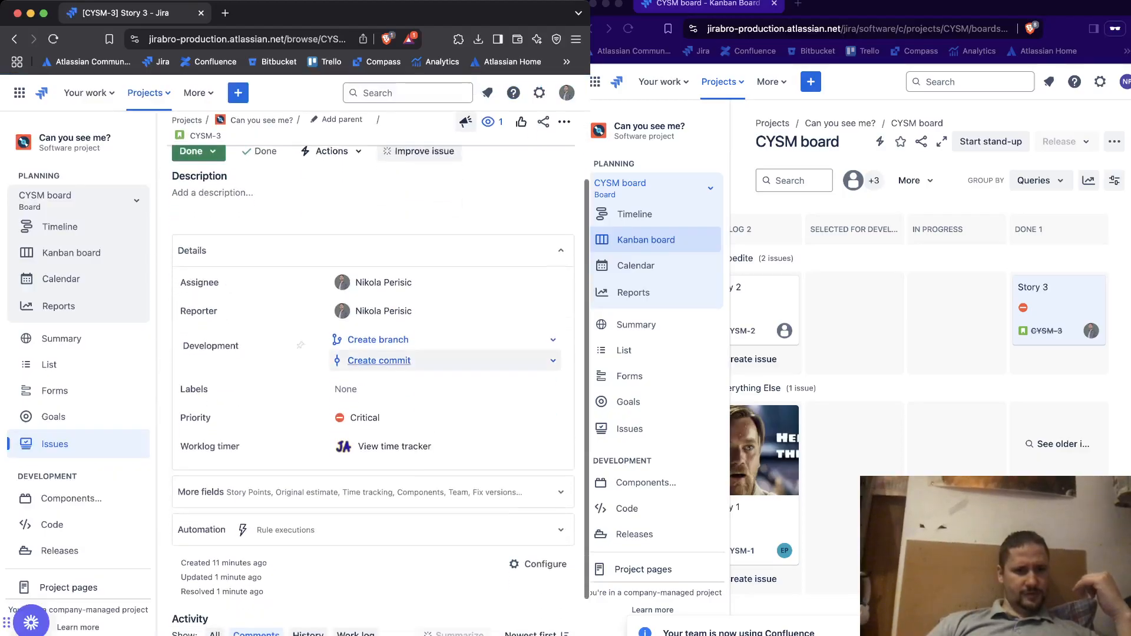
{"action": "scroll", "coordinate": [371, 383], "scroll_direction": "up", "scroll_amount": 3}
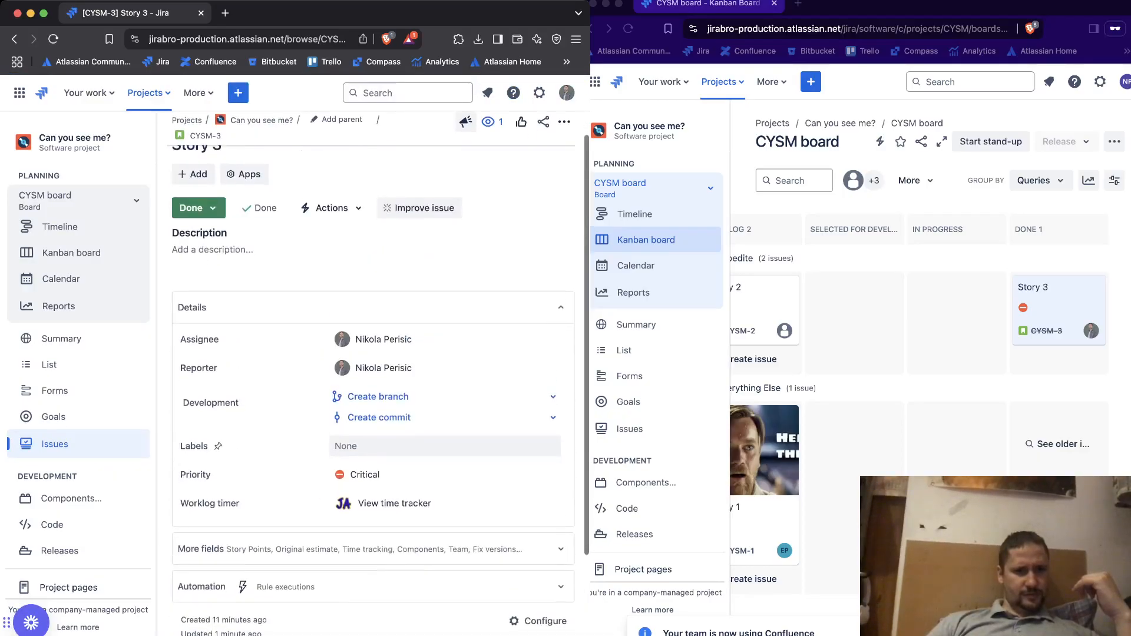
{"action": "scroll", "coordinate": [371, 383], "scroll_direction": "down", "scroll_amount": 2}
{"action": "scroll", "coordinate": [371, 383], "scroll_direction": "down", "scroll_amount": 3}
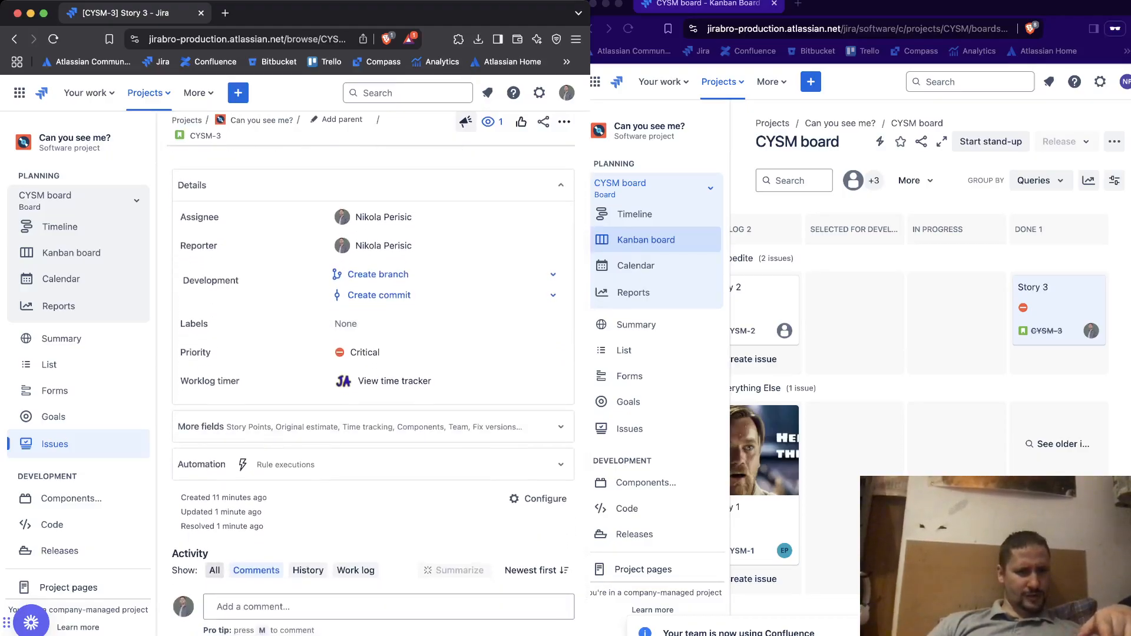
{"action": "left_click", "coordinate": [214, 570]}
{"action": "scroll", "coordinate": [371, 383], "scroll_direction": "down", "scroll_amount": 2}
{"action": "scroll", "coordinate": [371, 383], "scroll_direction": "down", "scroll_amount": 5}
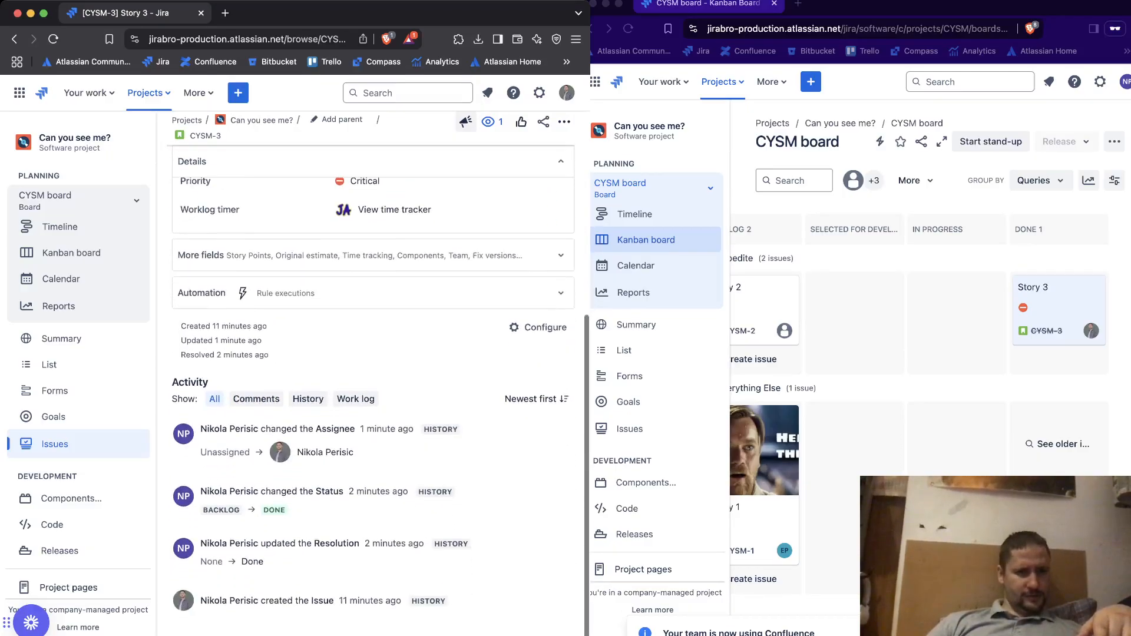
{"action": "left_click_drag", "start_coordinate": [200, 543], "coordinate": [258, 543]}
{"action": "mouse_move", "coordinate": [258, 543]}
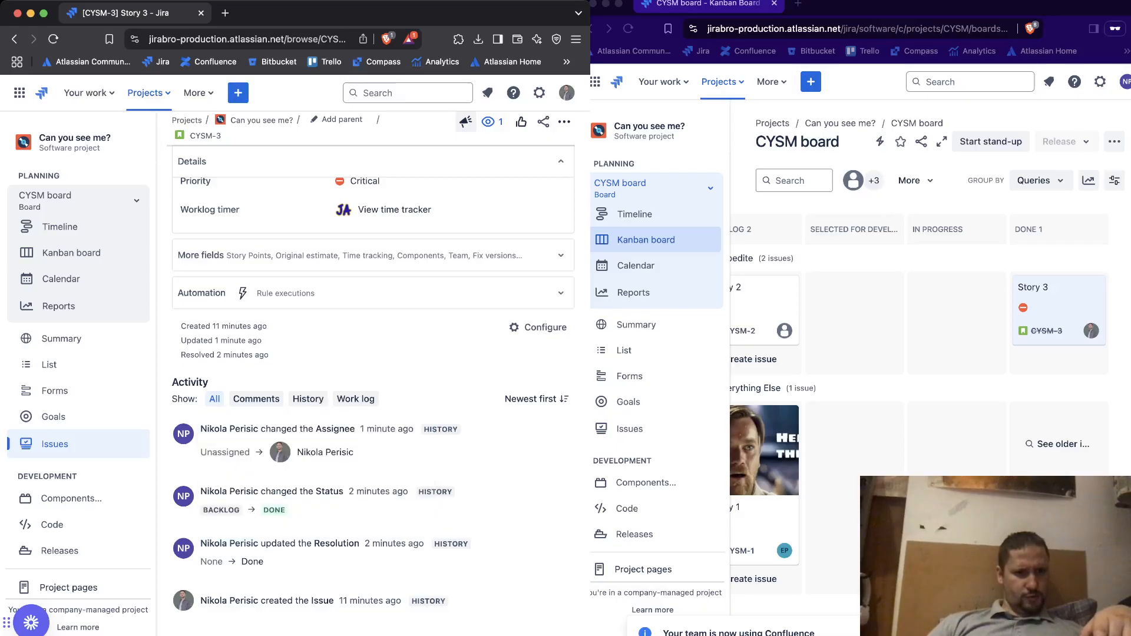
{"action": "scroll", "coordinate": [371, 389], "scroll_direction": "up", "scroll_amount": 5}
{"action": "scroll", "coordinate": [371, 389], "scroll_direction": "up", "scroll_amount": 2}
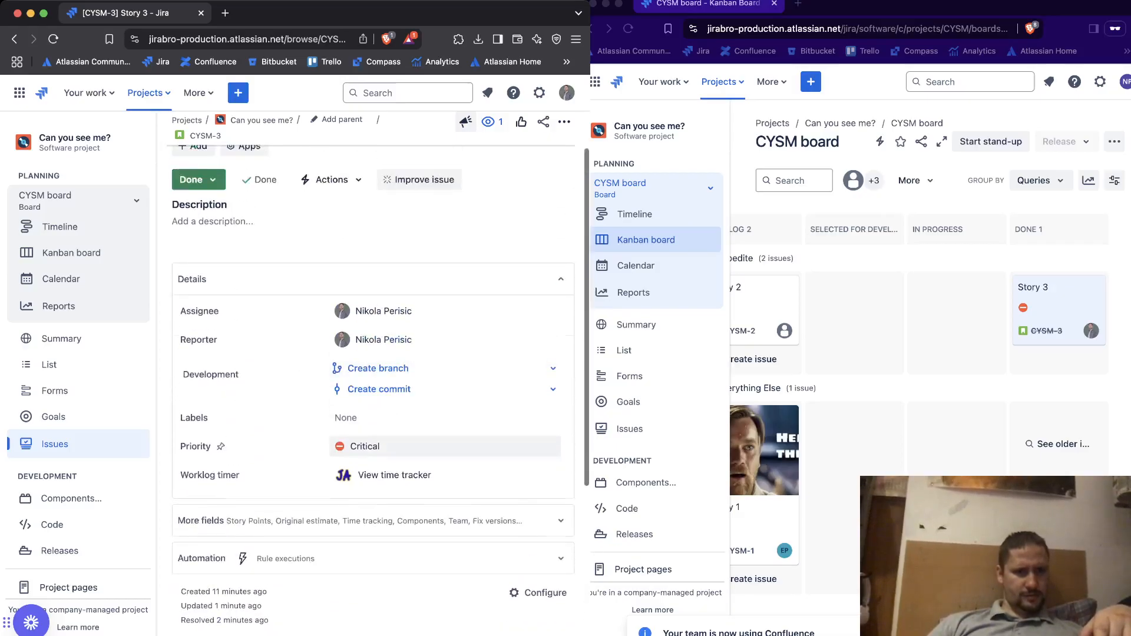
Return to the company-managed board and review the People list in the project settings as the admin
{"action": "left_click", "coordinate": [15, 39]}
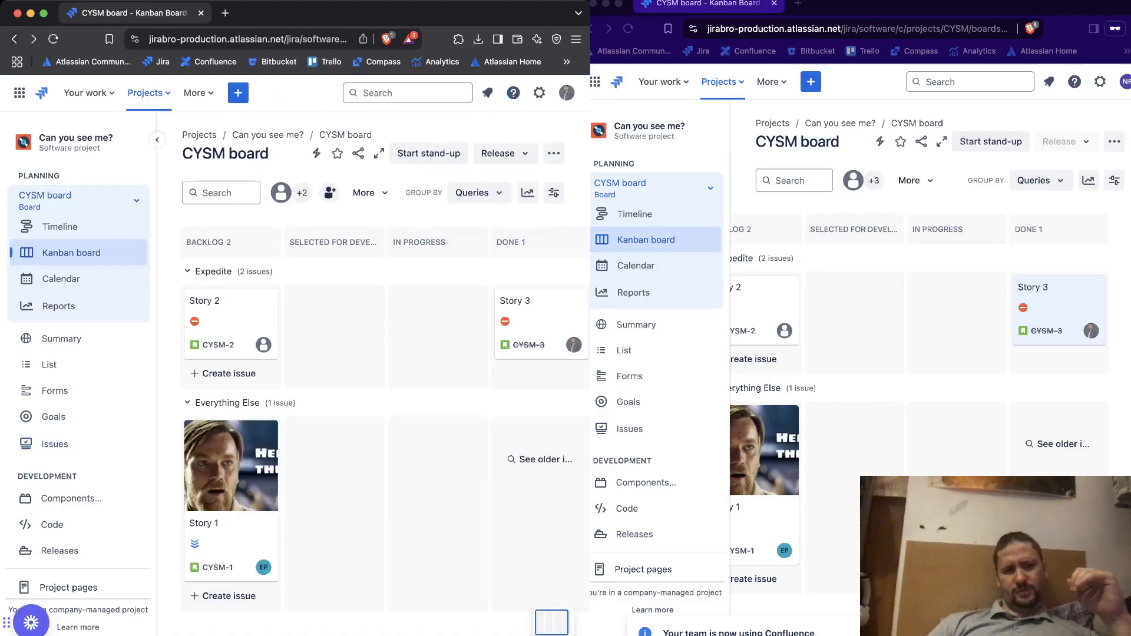
{"action": "scroll", "coordinate": [76, 383], "scroll_direction": "down", "scroll_amount": 3}
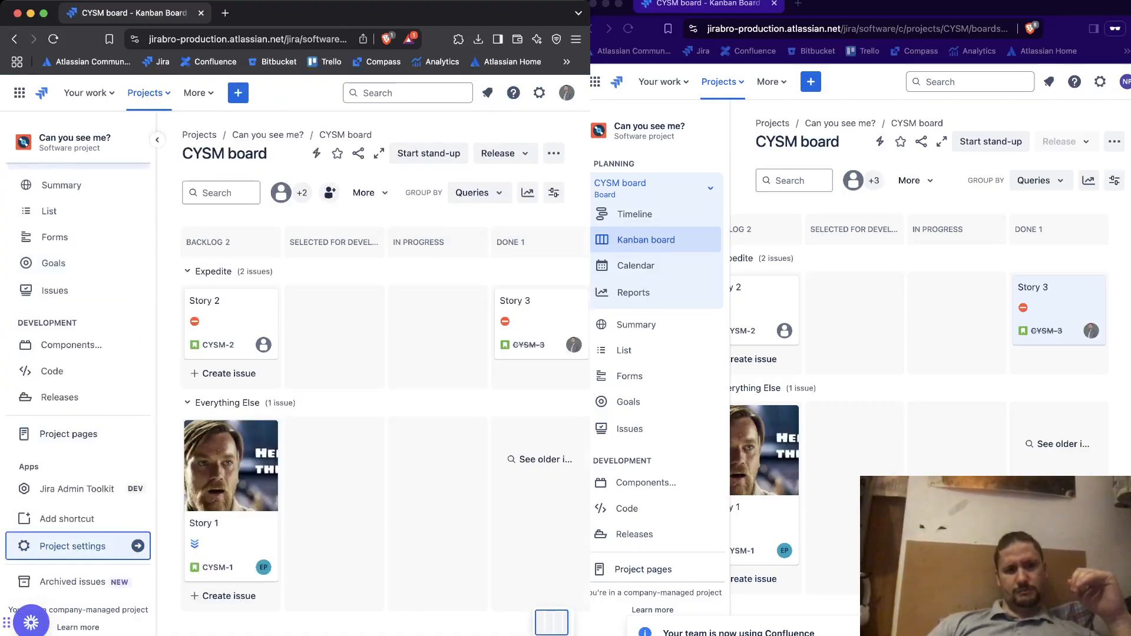
{"action": "left_click", "coordinate": [72, 546]}
{"action": "left_click", "coordinate": [35, 292]}
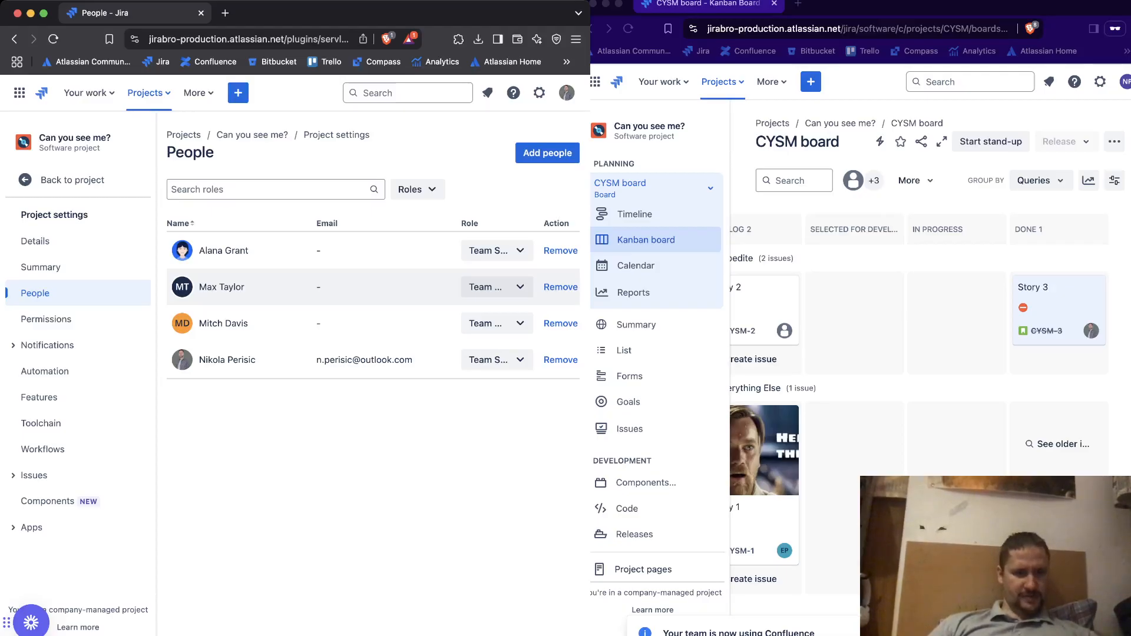
{"action": "left_click", "coordinate": [65, 179]}
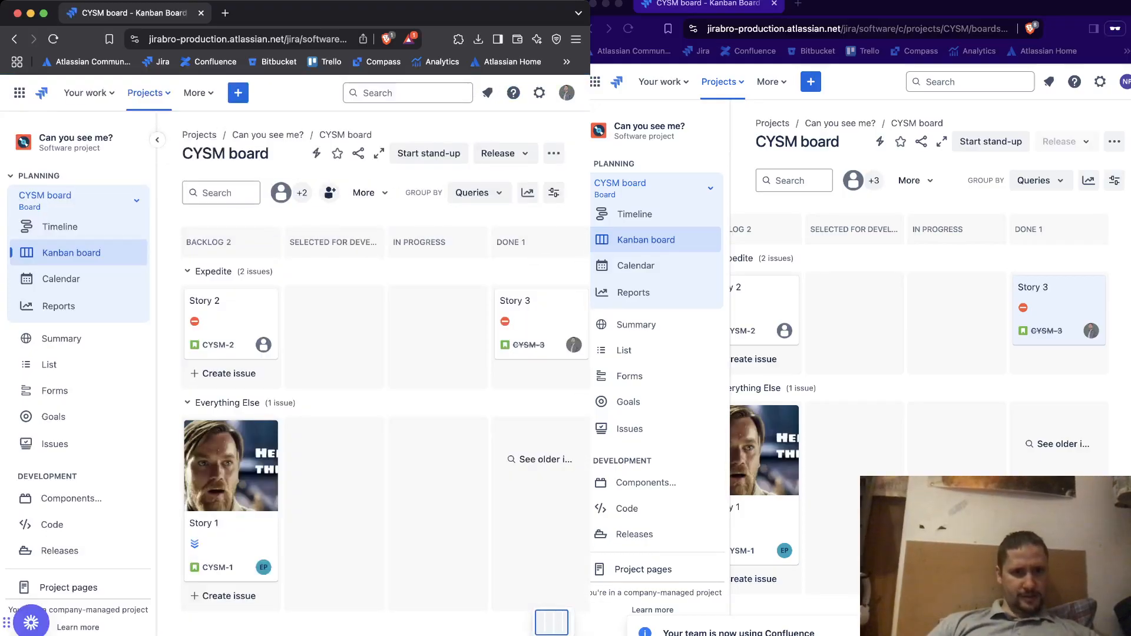
Open Story 1 from the board and check its details, the second user's comment and its watchers
{"action": "left_click", "coordinate": [231, 533]}
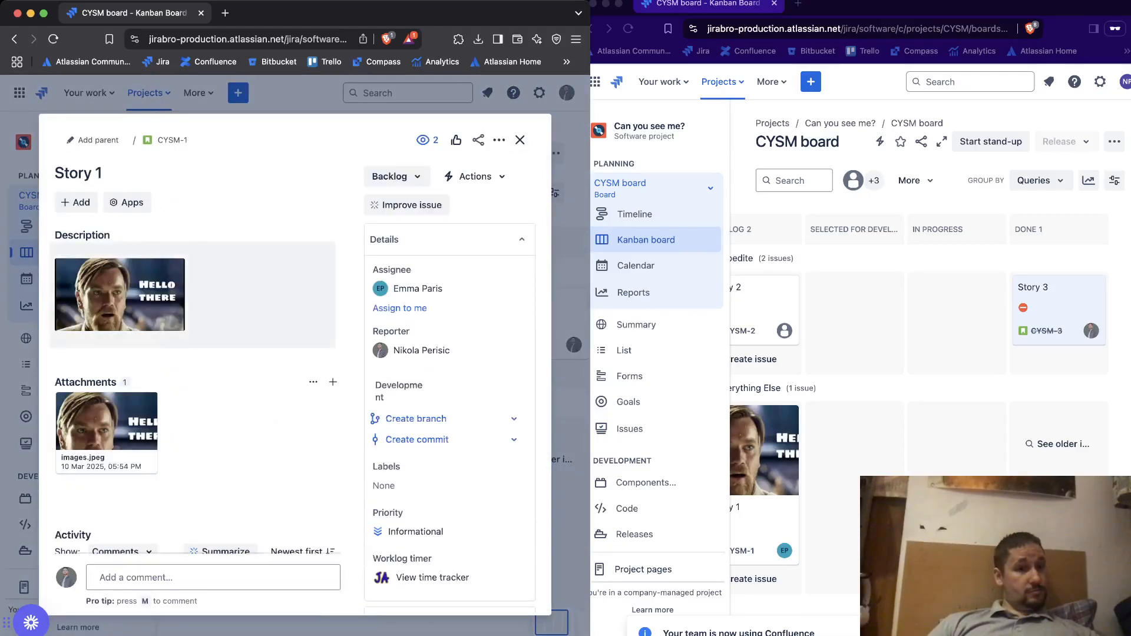
{"action": "scroll", "coordinate": [193, 294], "scroll_direction": "down", "scroll_amount": 1}
{"action": "scroll", "coordinate": [192, 354], "scroll_direction": "down", "scroll_amount": 3}
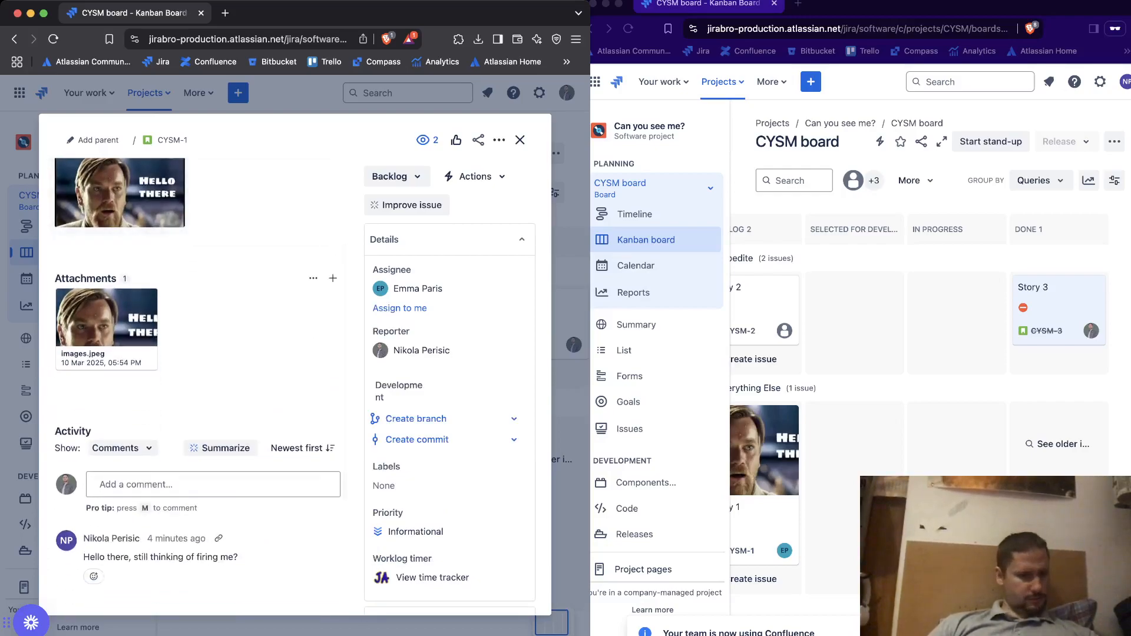
{"action": "left_click_drag", "start_coordinate": [83, 557], "coordinate": [239, 556]}
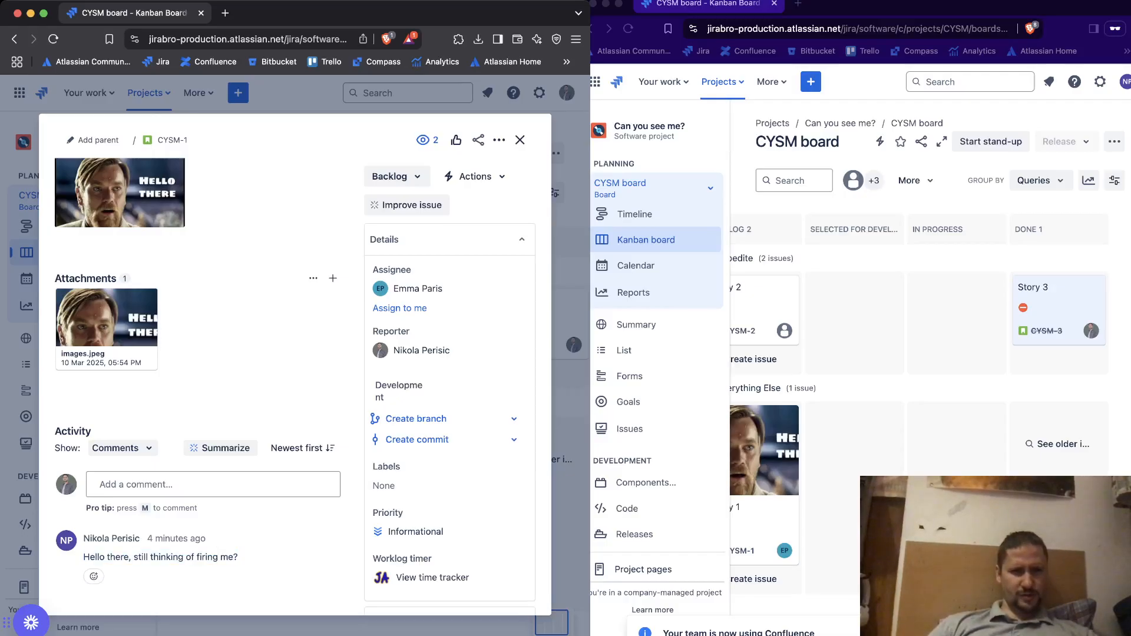
{"action": "mouse_move", "coordinate": [417, 289]}
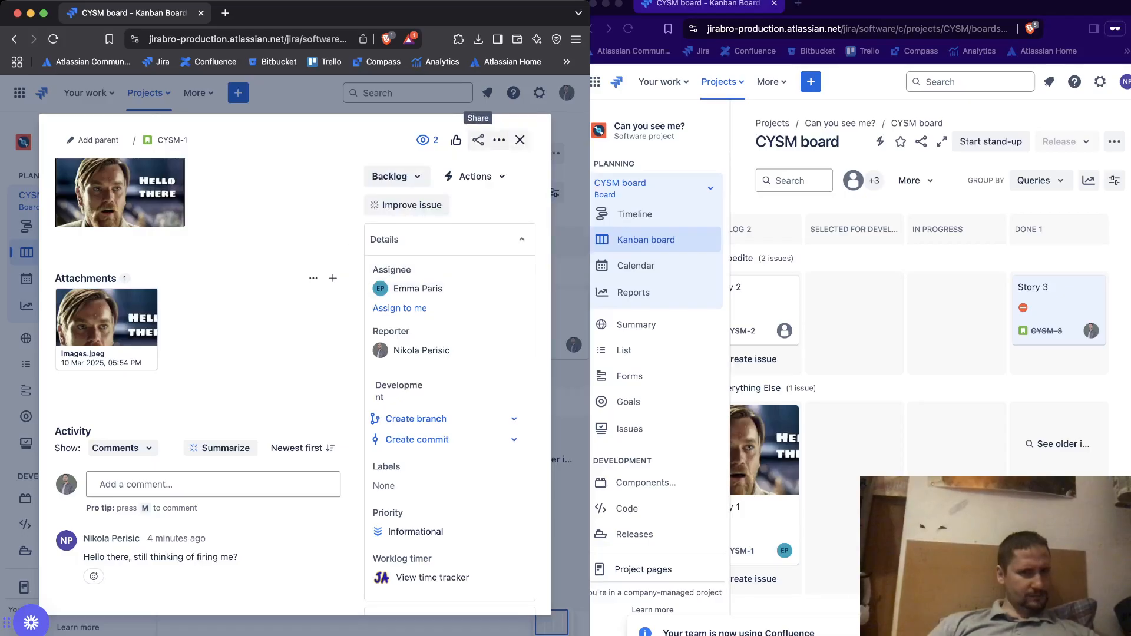
{"action": "left_click", "coordinate": [427, 141]}
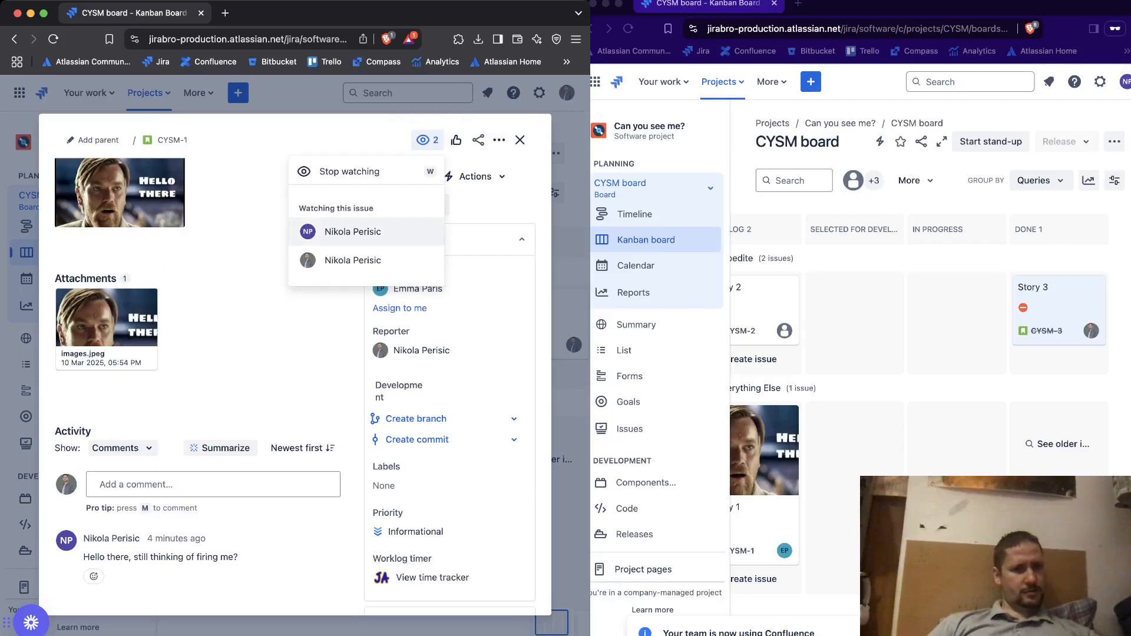
{"action": "left_click", "coordinate": [253, 230]}
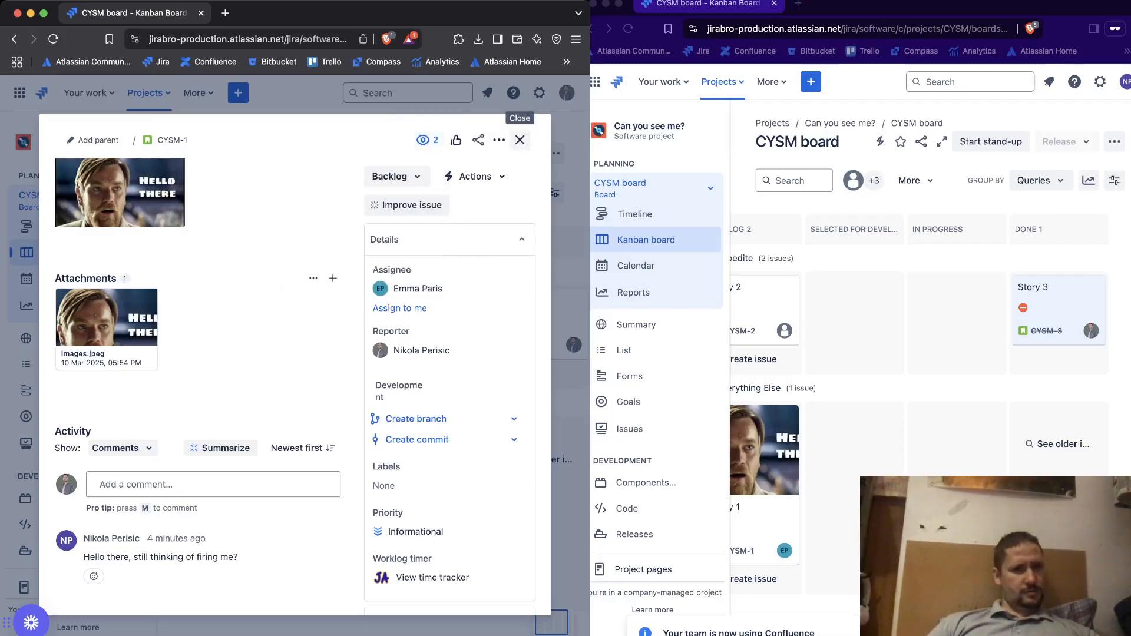
{"action": "left_click", "coordinate": [520, 139]}
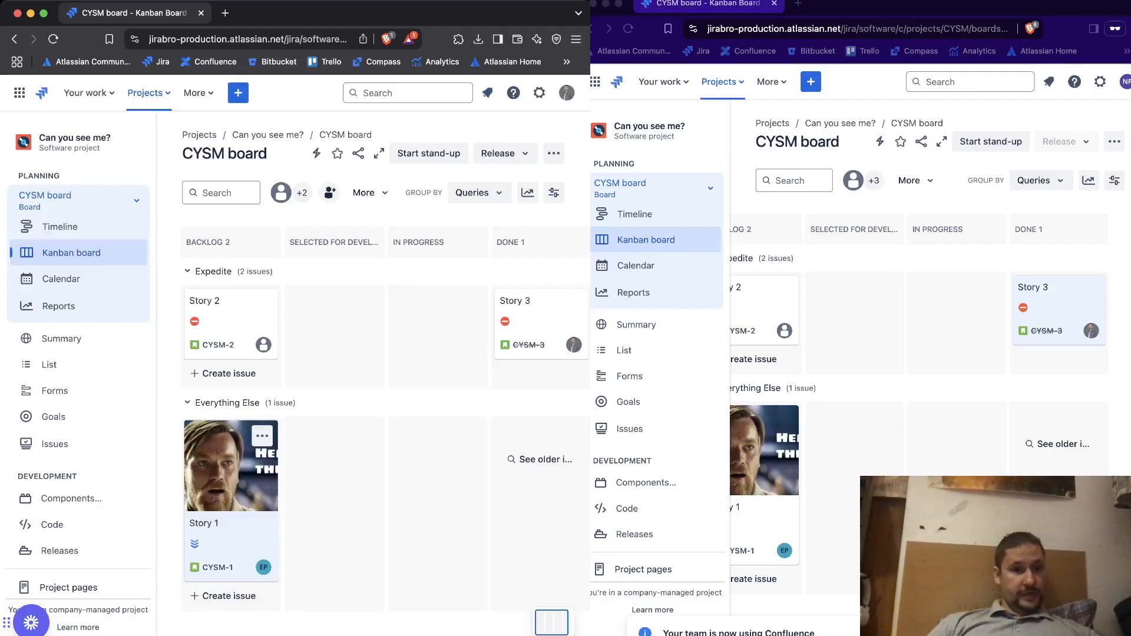
Open the project's permission settings and check which roles and users hold the Browse Projects permission
{"action": "scroll", "coordinate": [76, 546], "scroll_direction": "down", "scroll_amount": 4}
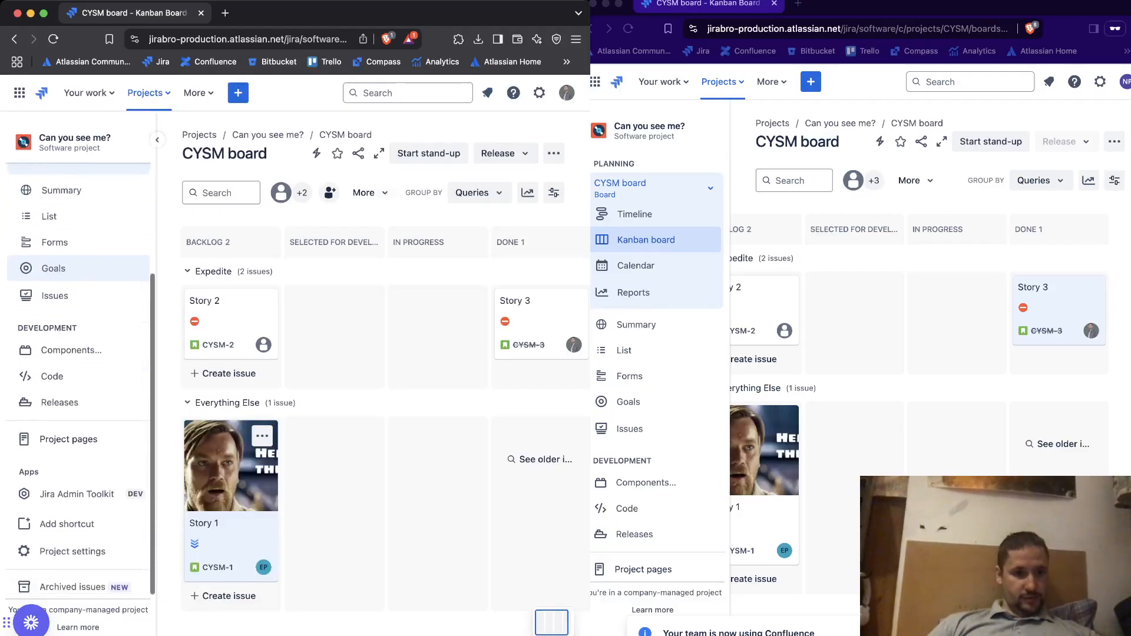
{"action": "left_click", "coordinate": [76, 546]}
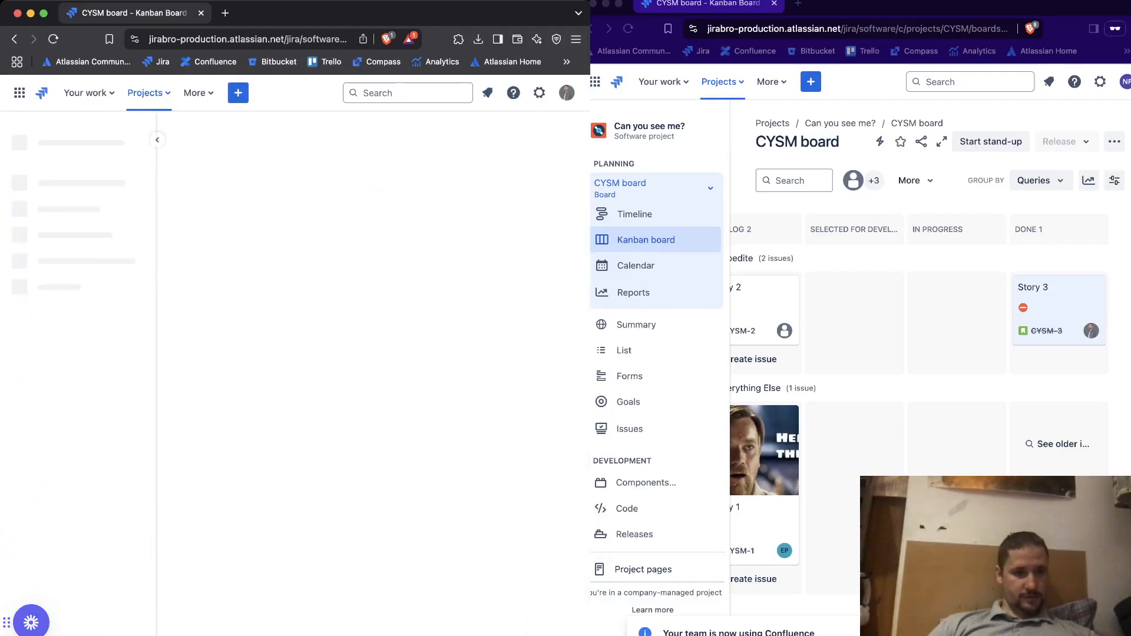
{"action": "left_click", "coordinate": [46, 318]}
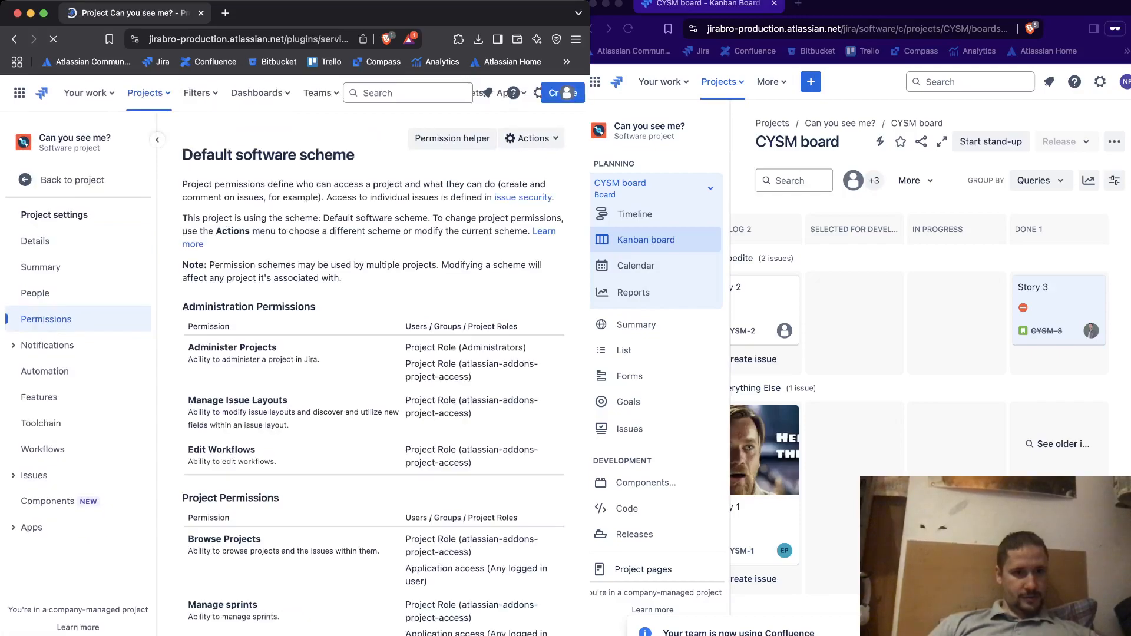
{"action": "scroll", "coordinate": [373, 376], "scroll_direction": "down", "scroll_amount": 3}
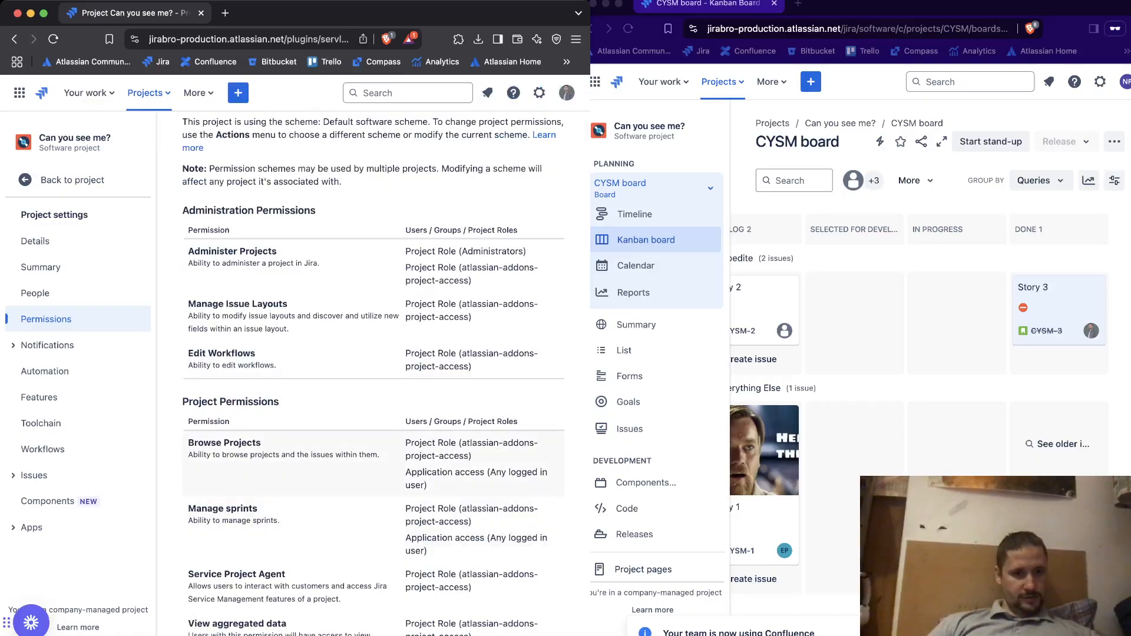
{"action": "left_click_drag", "start_coordinate": [428, 485], "coordinate": [405, 443]}
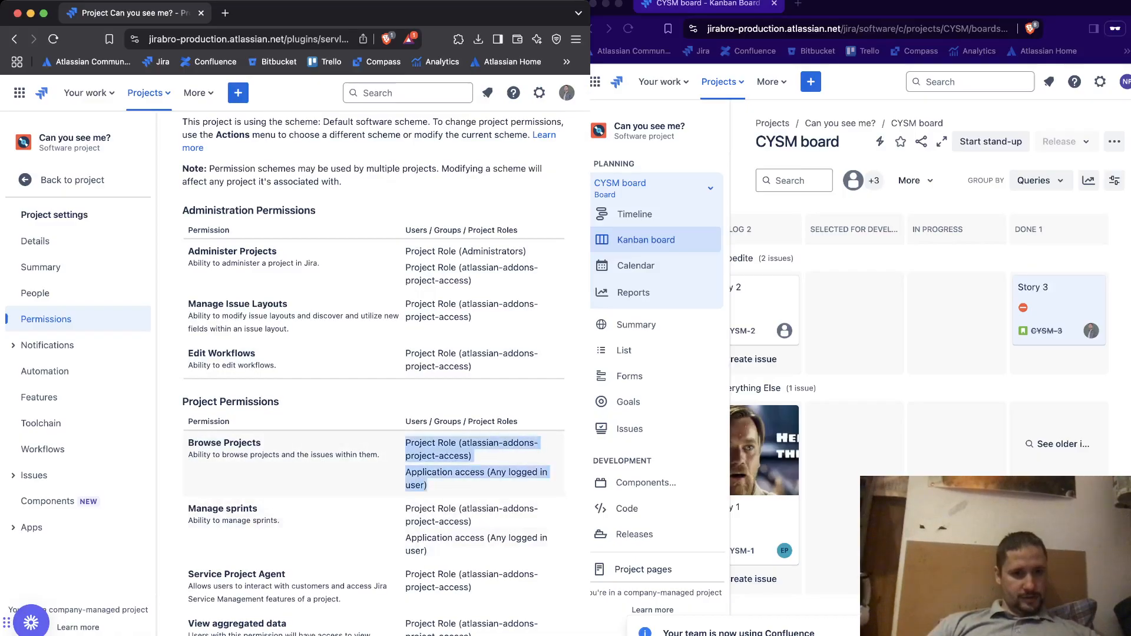
{"action": "left_click", "coordinate": [405, 457]}
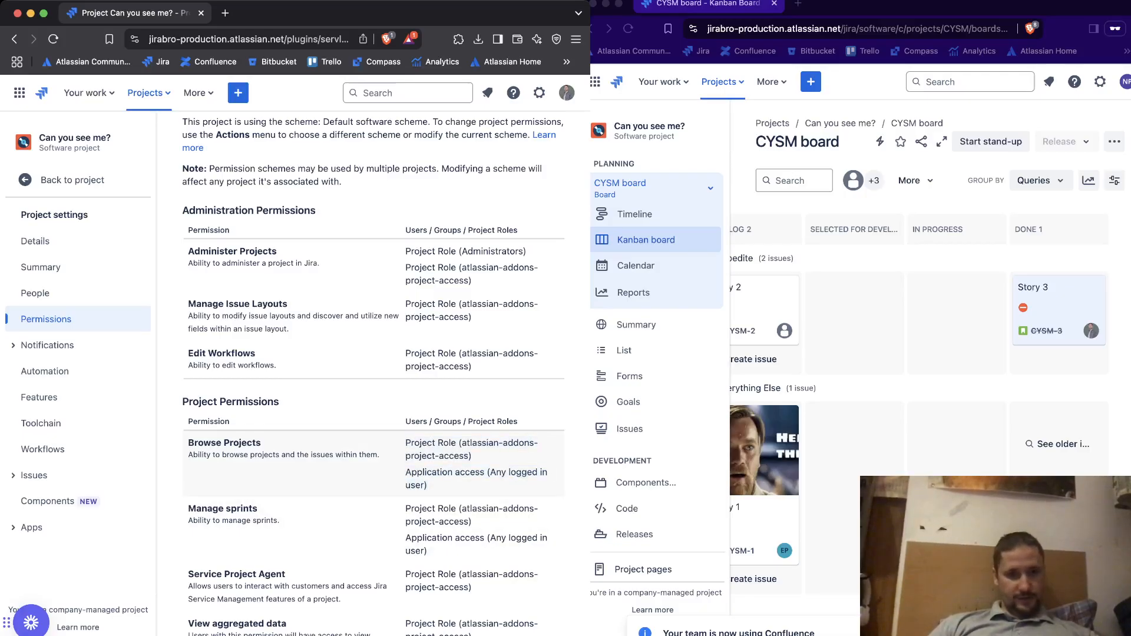
Review the scheme's issue, voter and watcher, and comment permissions, including Assign Issues and Add Comments, and return to the board
{"action": "scroll", "coordinate": [383, 483], "scroll_direction": "down", "scroll_amount": 3}
{"action": "scroll", "coordinate": [383, 483], "scroll_direction": "down", "scroll_amount": 5}
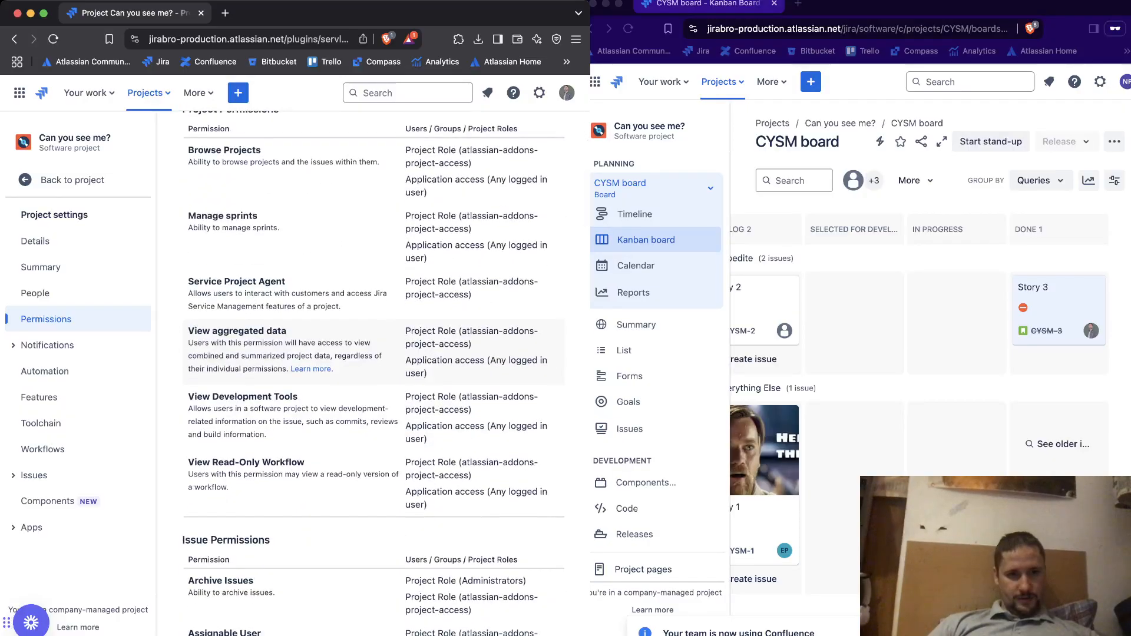
{"action": "scroll", "coordinate": [383, 483], "scroll_direction": "down", "scroll_amount": 6}
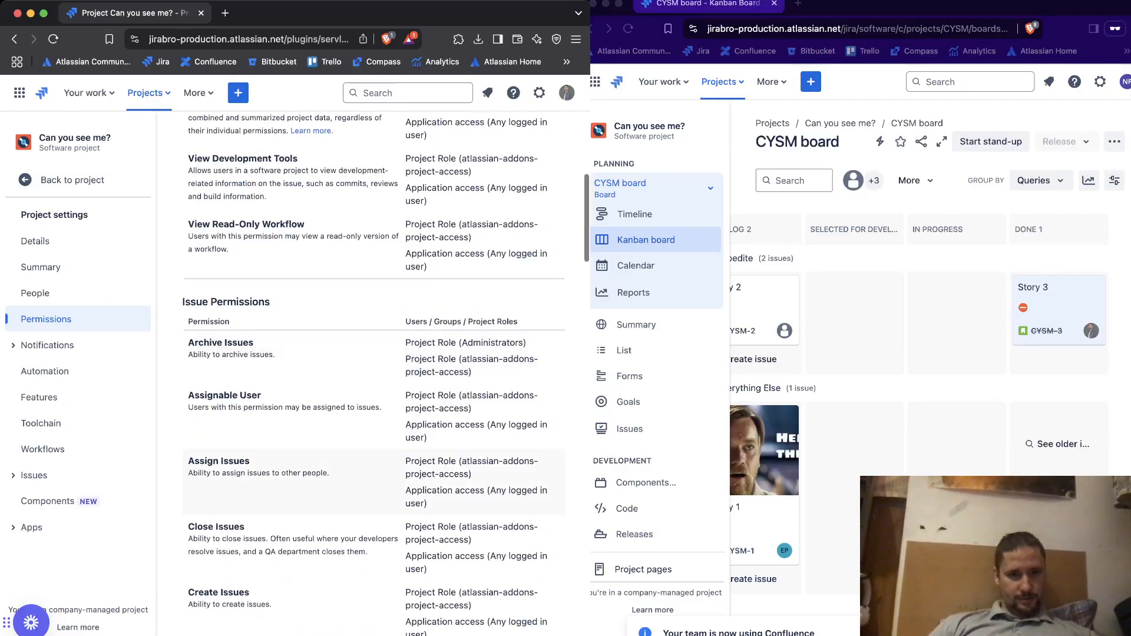
{"action": "scroll", "coordinate": [382, 442], "scroll_direction": "down", "scroll_amount": 2}
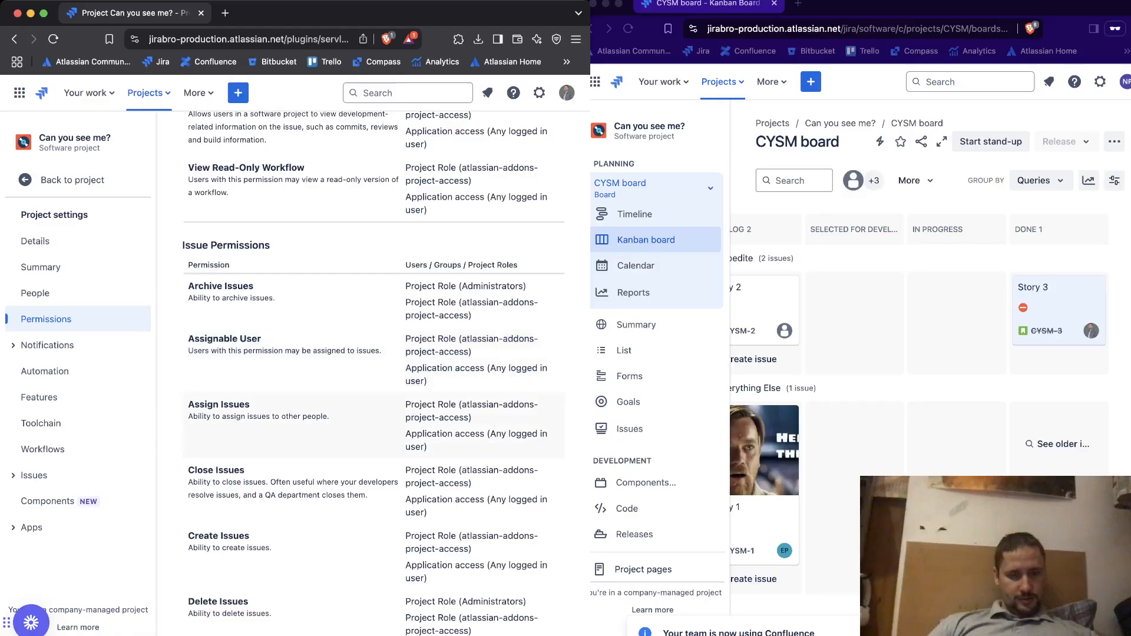
{"action": "left_click_drag", "start_coordinate": [428, 446], "coordinate": [406, 446]}
{"action": "scroll", "coordinate": [383, 371], "scroll_direction": "down", "scroll_amount": 6}
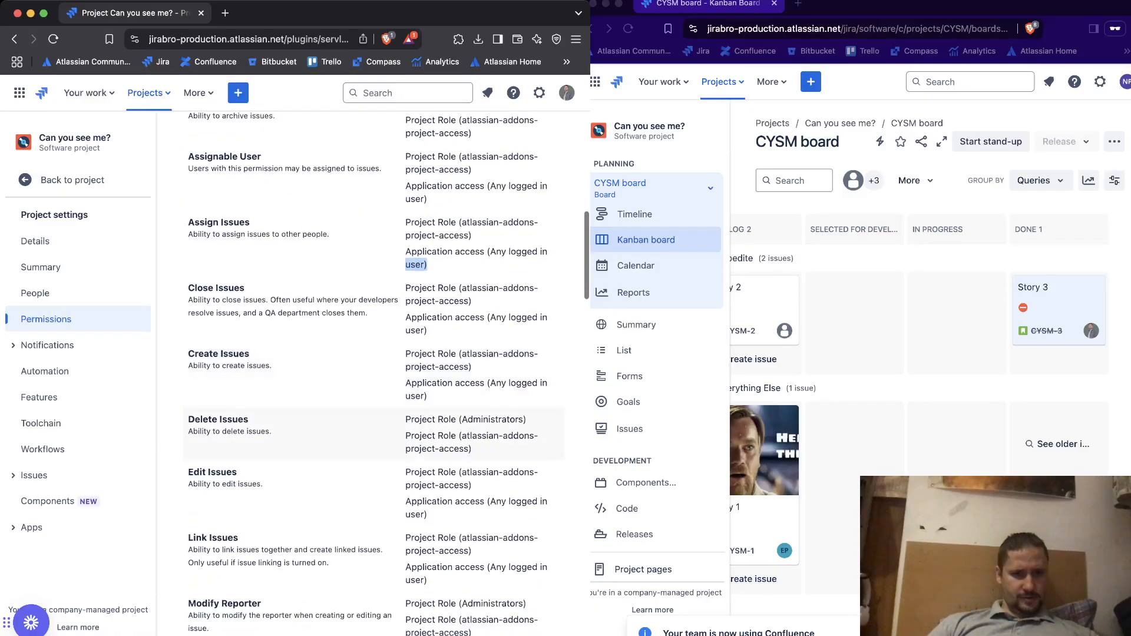
{"action": "scroll", "coordinate": [377, 371], "scroll_direction": "down", "scroll_amount": 3}
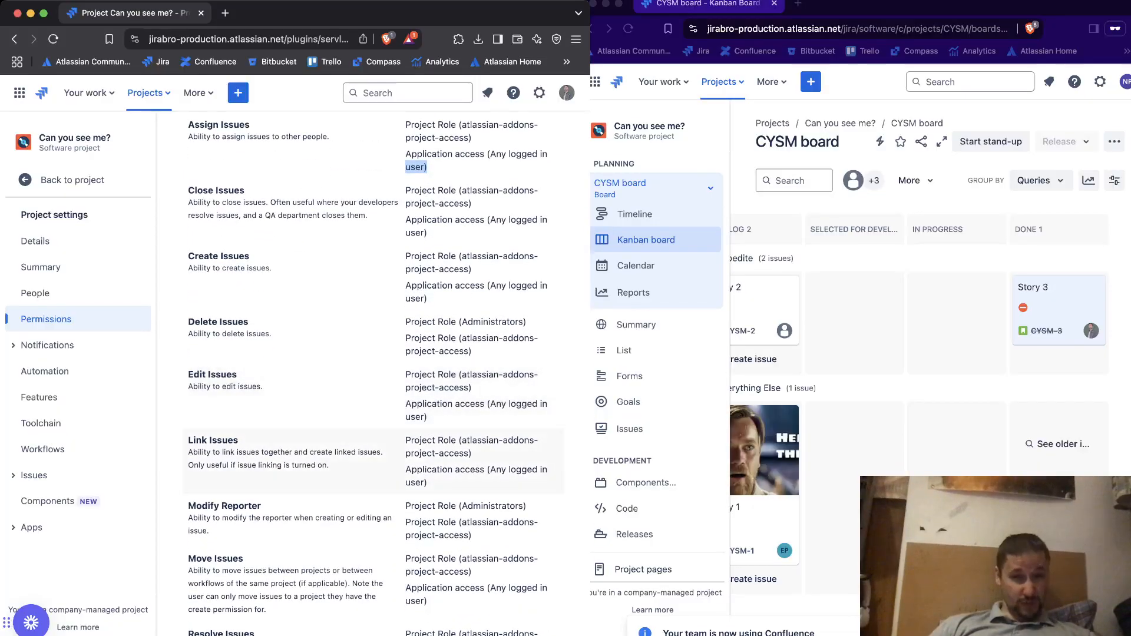
{"action": "scroll", "coordinate": [377, 412], "scroll_direction": "down", "scroll_amount": 9}
{"action": "scroll", "coordinate": [376, 371], "scroll_direction": "down", "scroll_amount": 12}
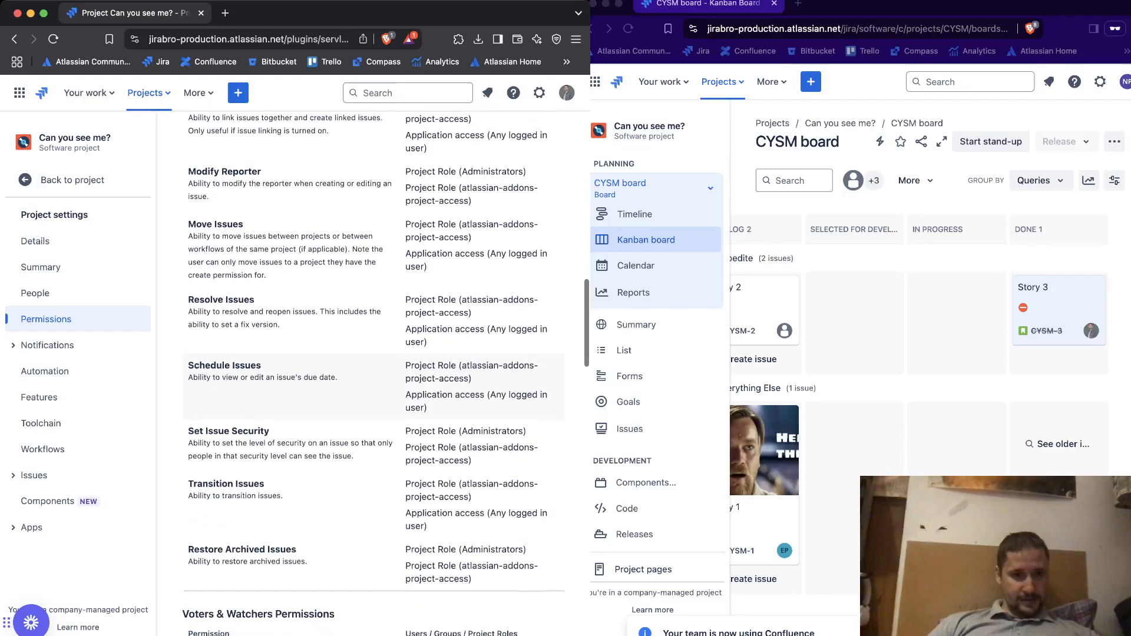
{"action": "scroll", "coordinate": [377, 412], "scroll_direction": "down", "scroll_amount": 4}
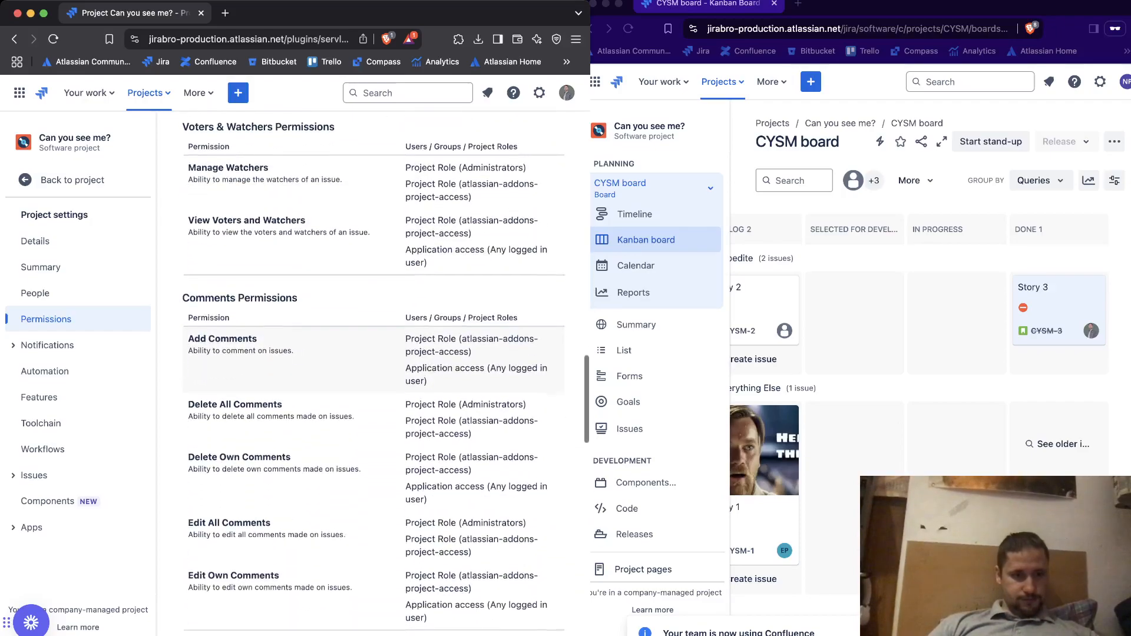
{"action": "triple_click", "coordinate": [476, 393]}
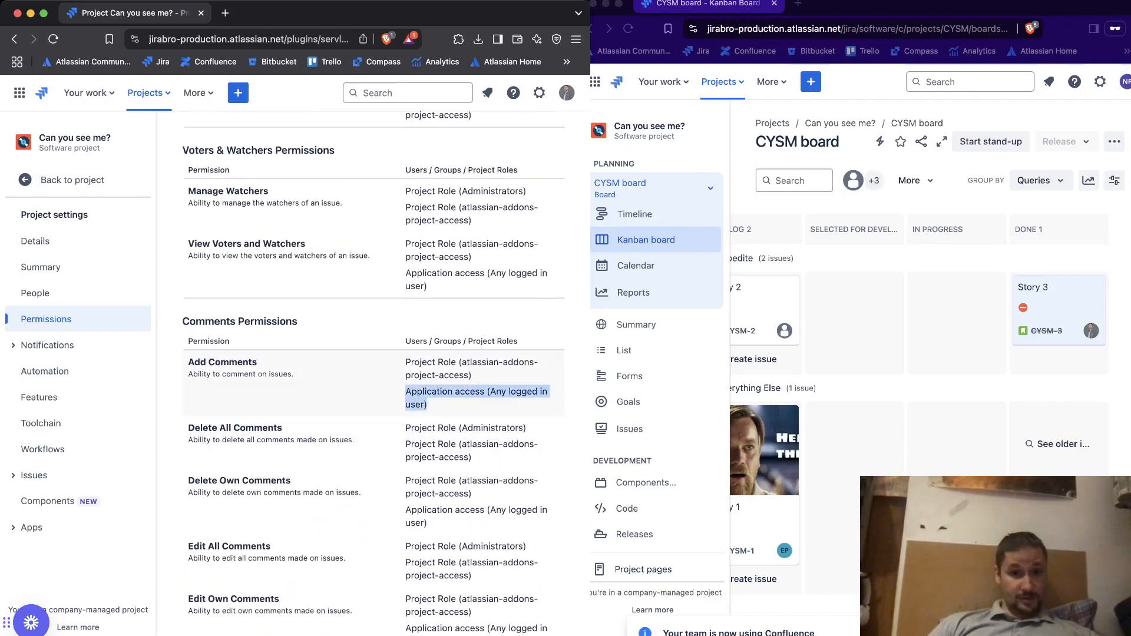
{"action": "left_click", "coordinate": [65, 179]}
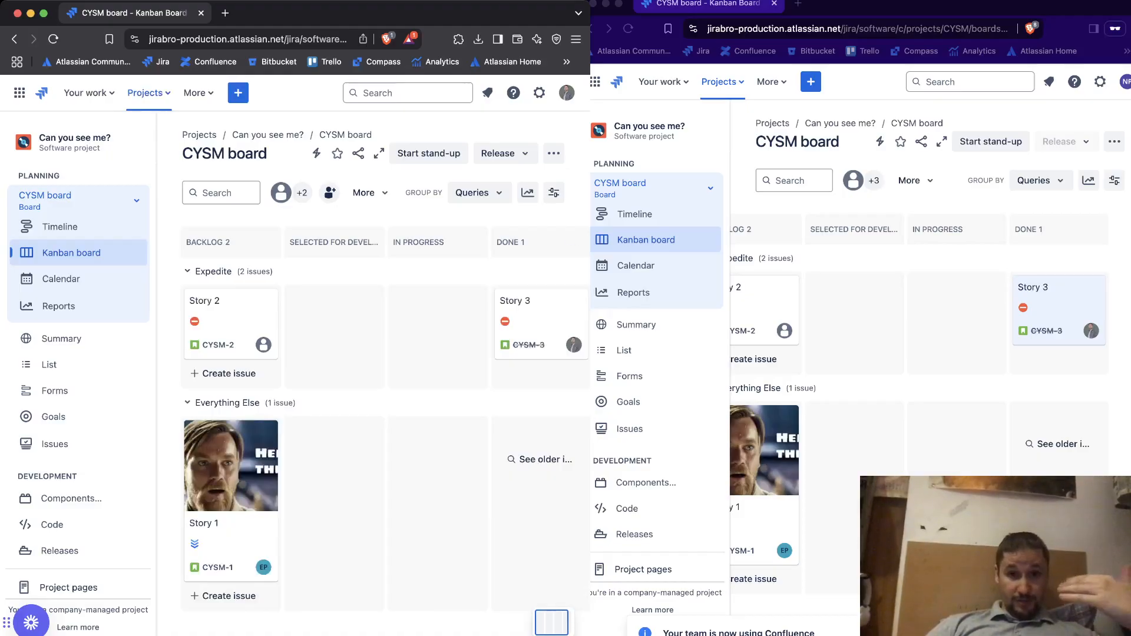
Display the full list of projects in the admin's browser window
{"action": "key", "text": "super+grave"}
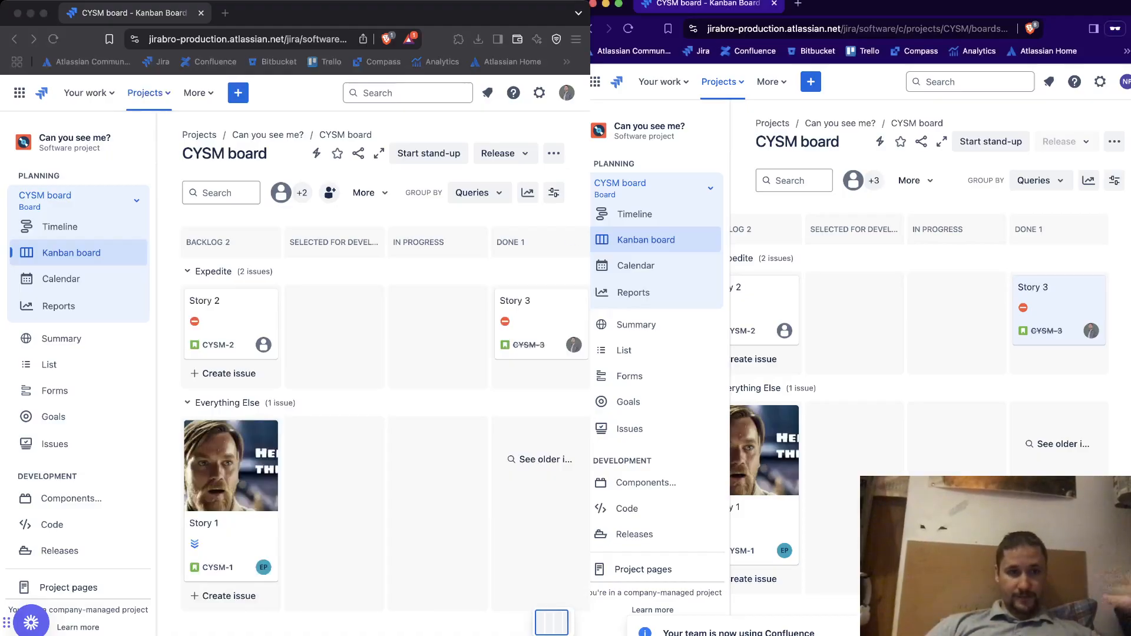
{"action": "left_click", "coordinate": [148, 93]}
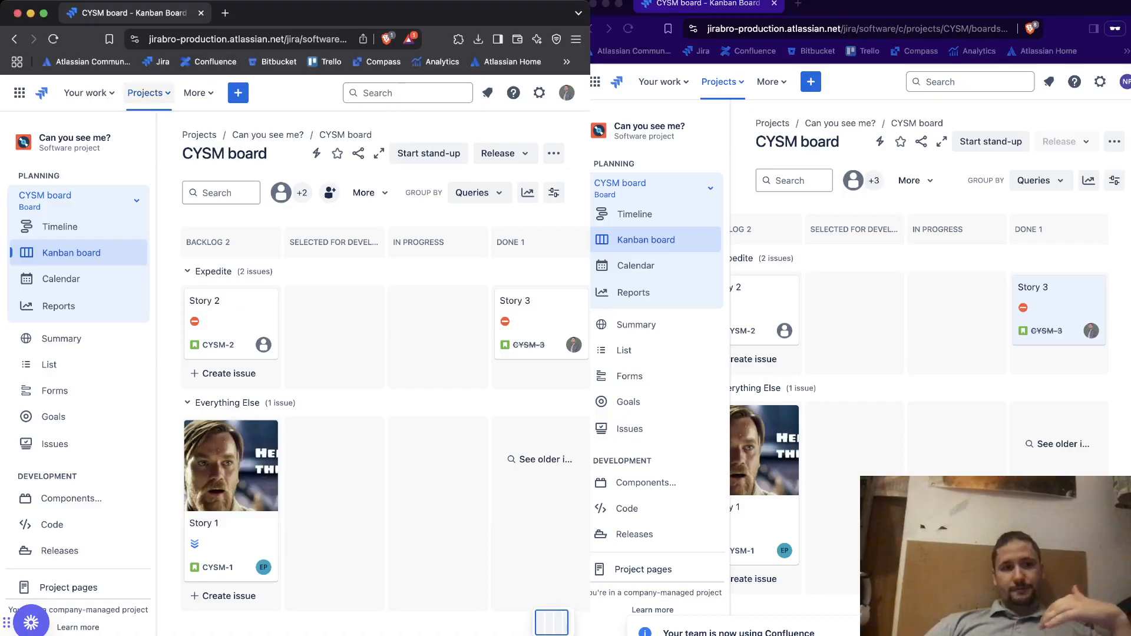
{"action": "left_click", "coordinate": [148, 93]}
{"action": "left_click", "coordinate": [168, 326]}
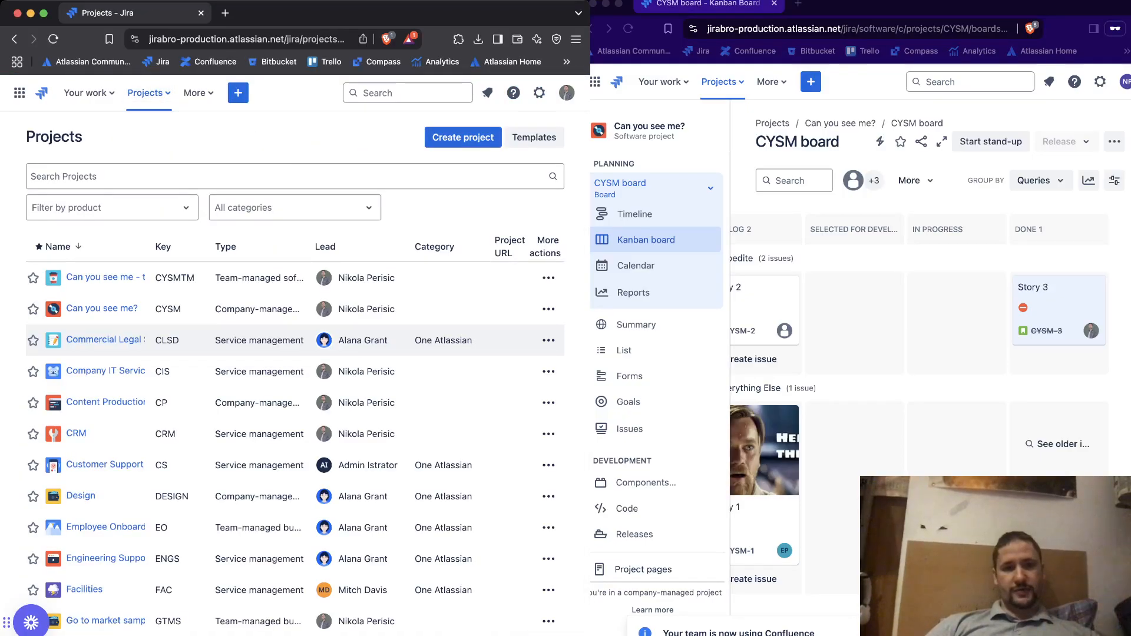
View all projects in the second user's window and open the team-managed "Can you see me" project's board
{"action": "left_click", "coordinate": [722, 81]}
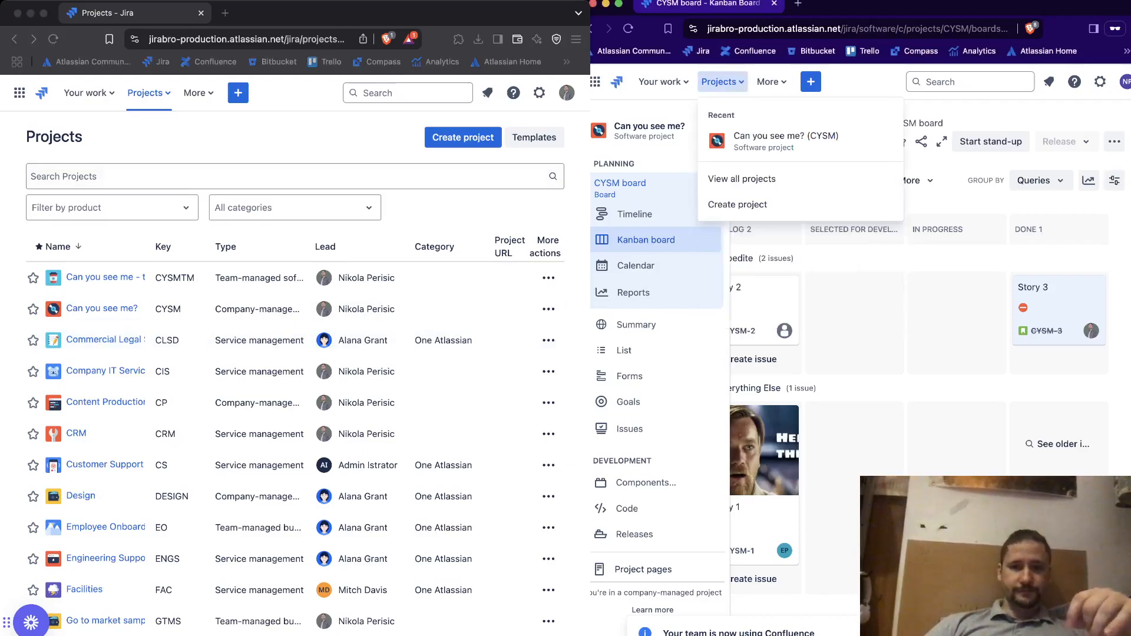
{"action": "left_click", "coordinate": [741, 178]}
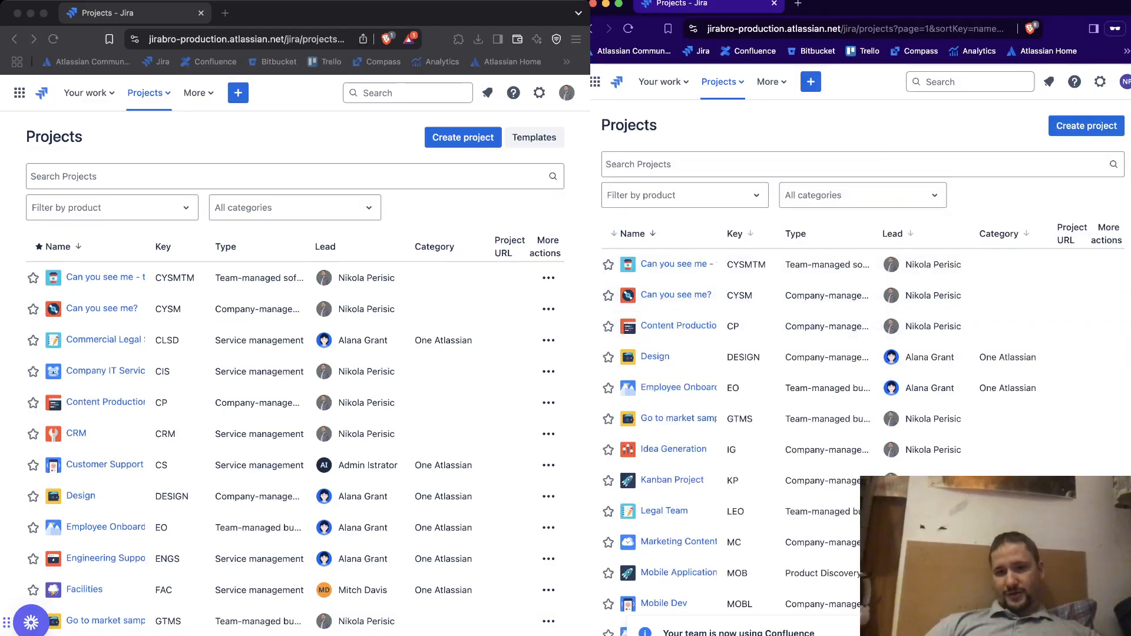
{"action": "left_click", "coordinate": [678, 264]}
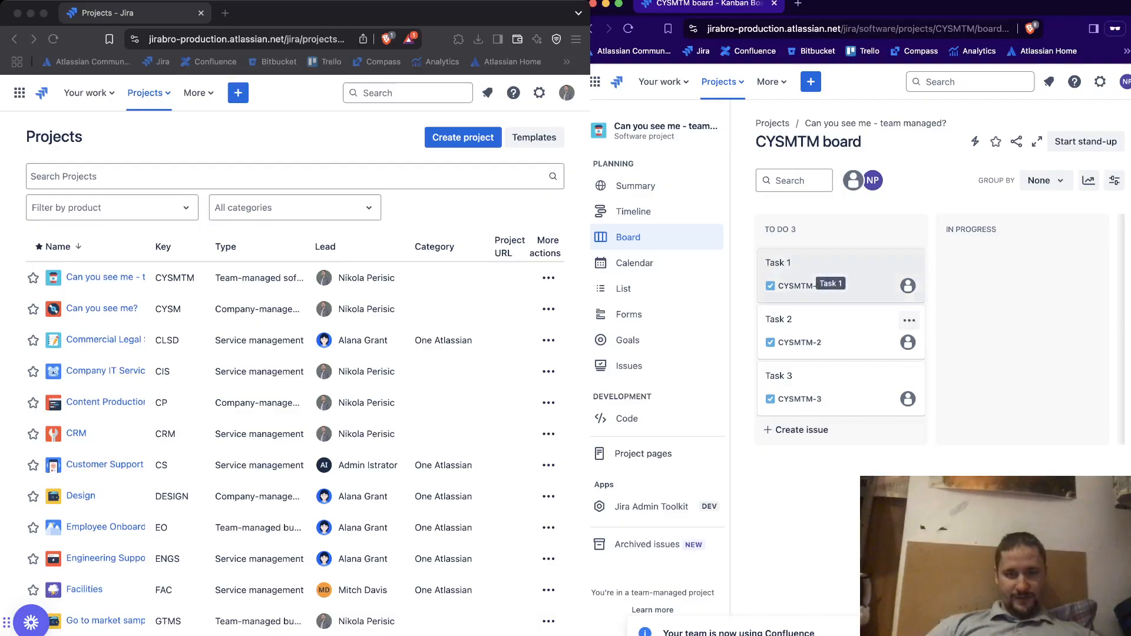
Try to link Task 1 to CYSM-1 Story 1 with the "action item from" link type
{"action": "left_click", "coordinate": [909, 264]}
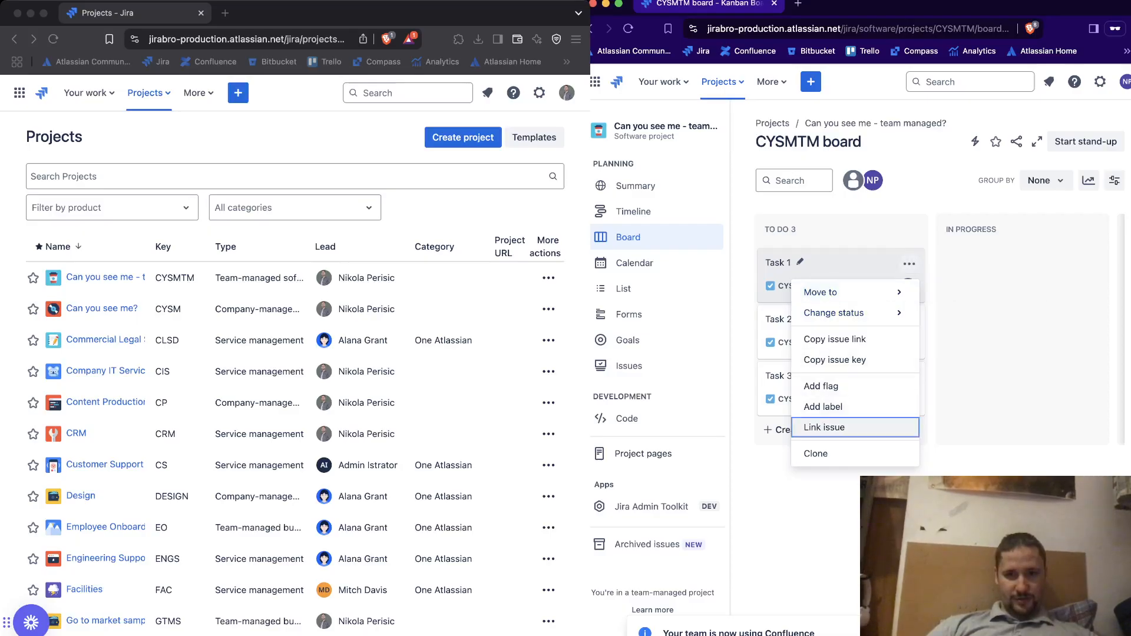
{"action": "left_click", "coordinate": [824, 427]}
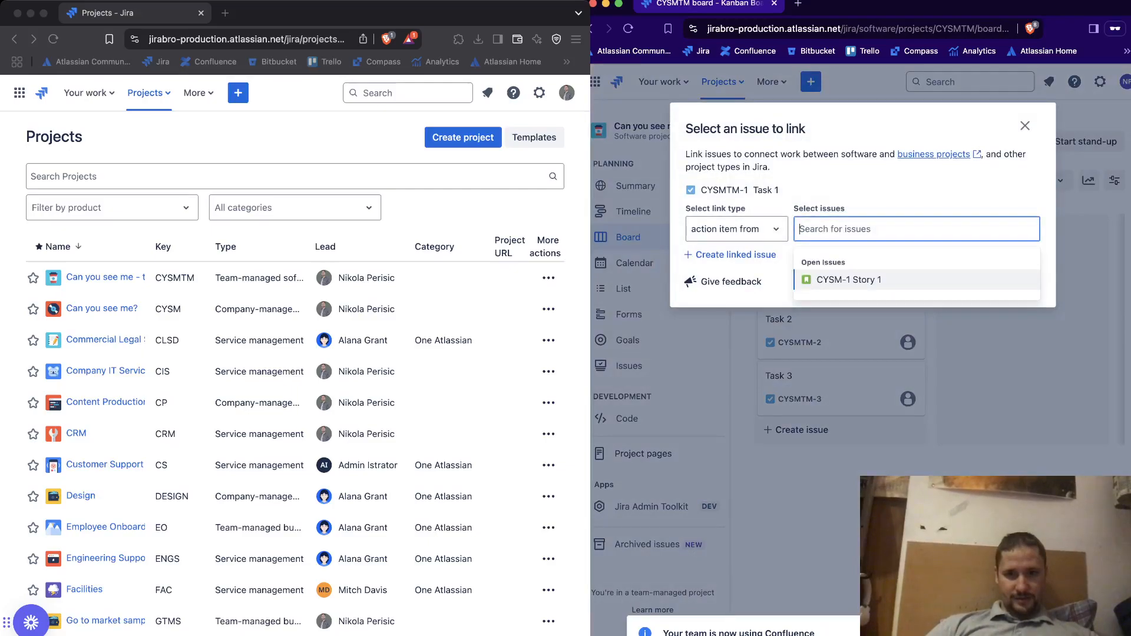
{"action": "key", "text": "Return"}
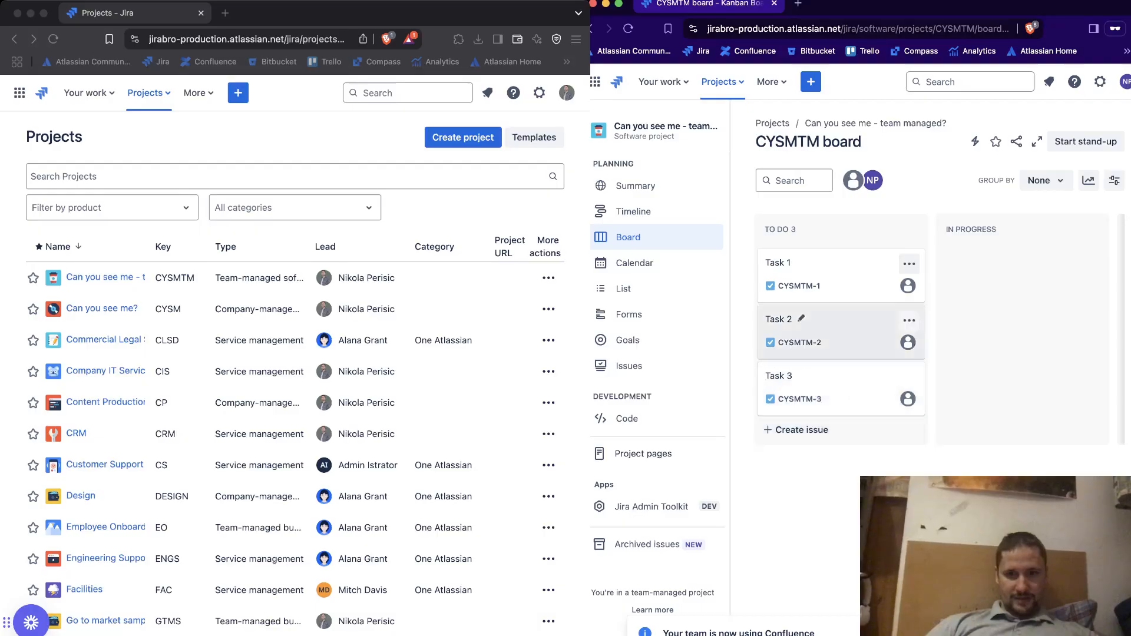
View the details of Task 2 and Task 3 from the board and close each one
{"action": "left_click", "coordinate": [779, 319]}
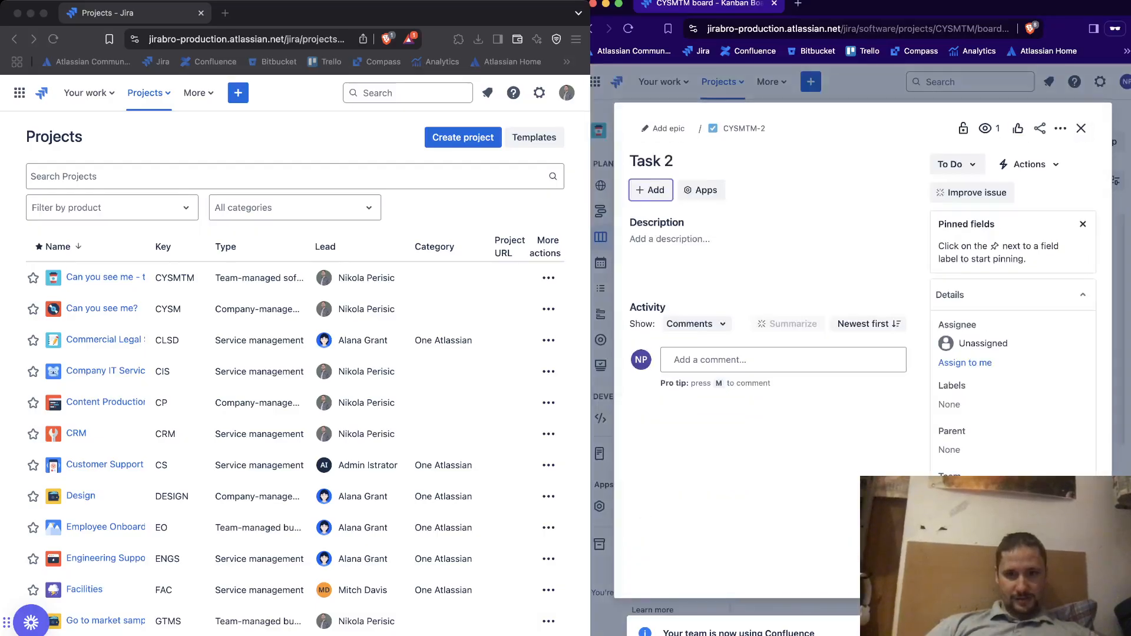
{"action": "left_click", "coordinate": [1080, 127]}
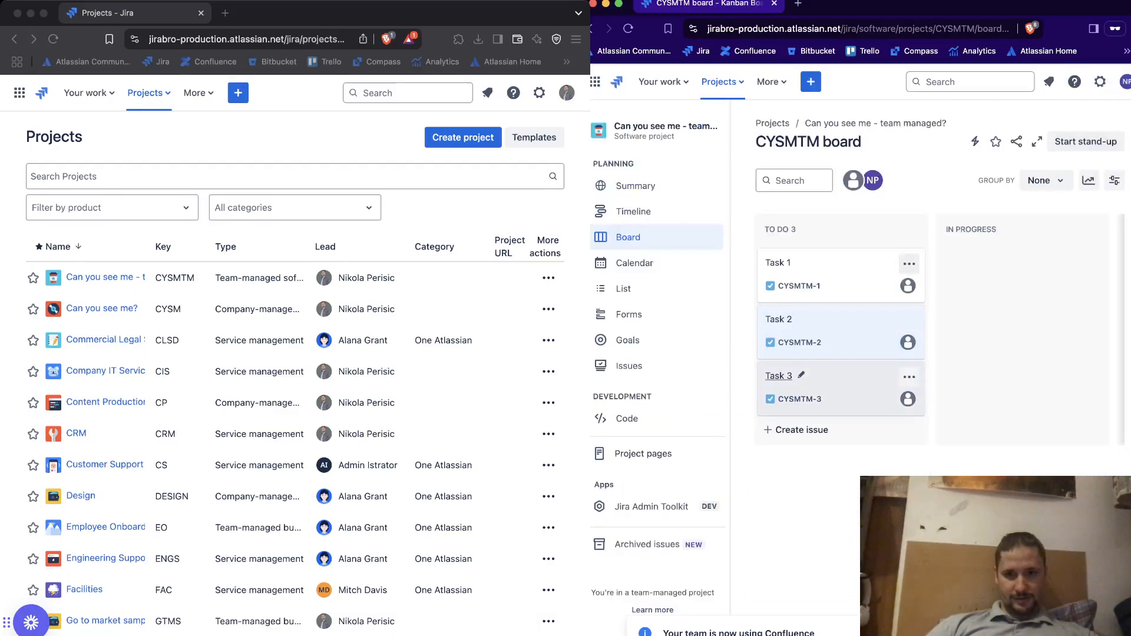
{"action": "left_click", "coordinate": [904, 377]}
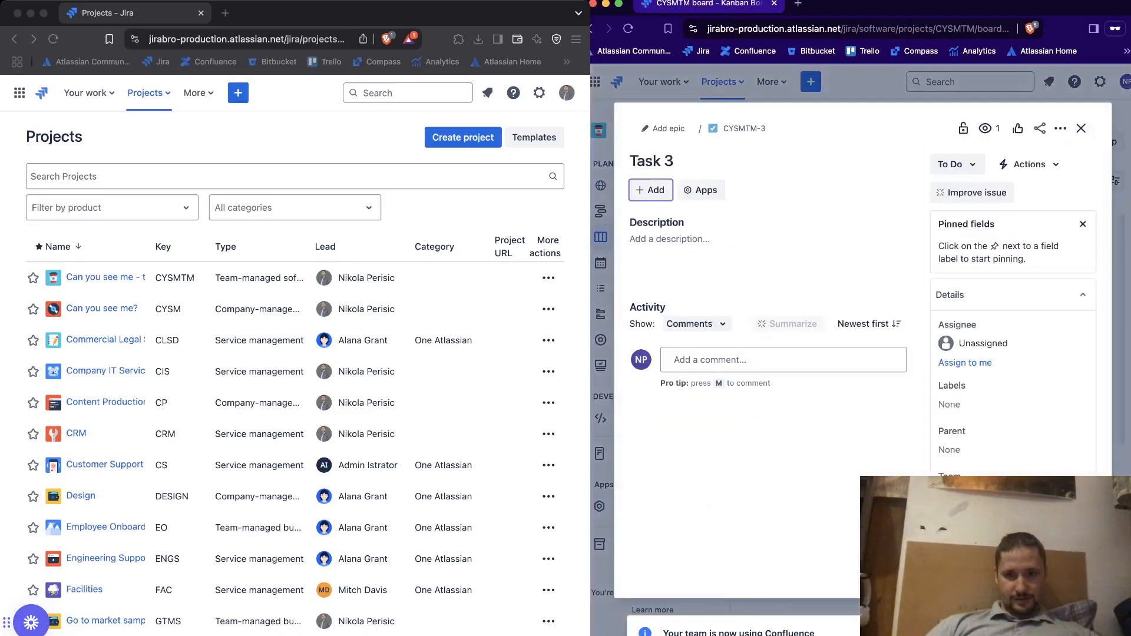
{"action": "left_click", "coordinate": [1081, 128]}
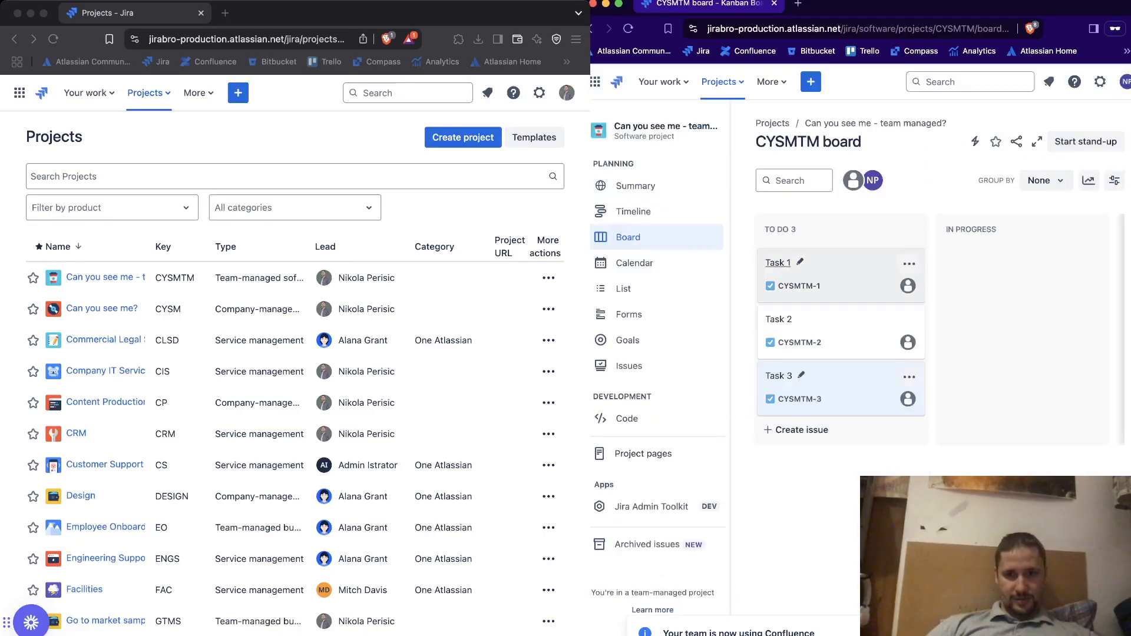
Add a comment containing the image images.jpeg to Task 1, save it, and return to the board
{"action": "left_click", "coordinate": [842, 276]}
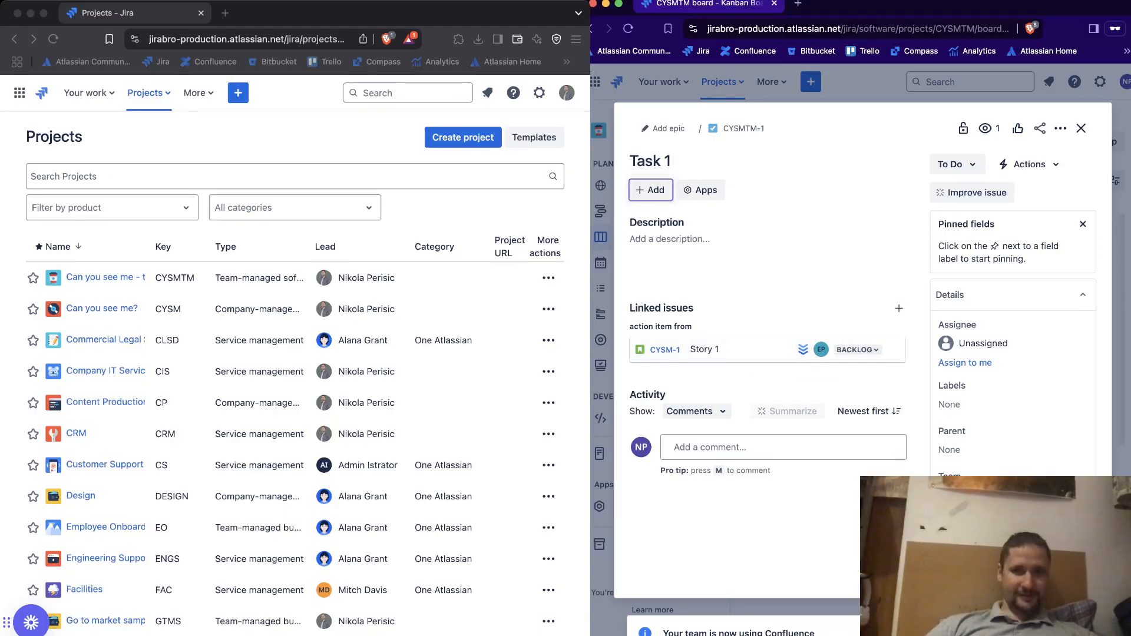
{"action": "key", "text": "m"}
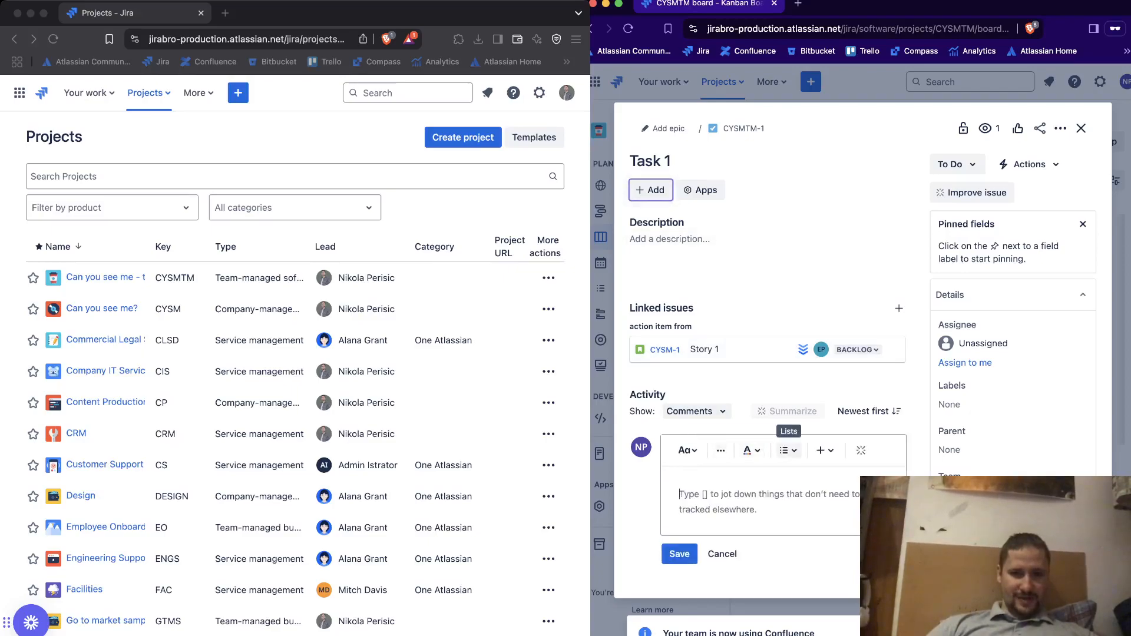
{"action": "left_click", "coordinate": [824, 450]}
{"action": "scroll", "coordinate": [733, 548], "scroll_direction": "down", "scroll_amount": 3}
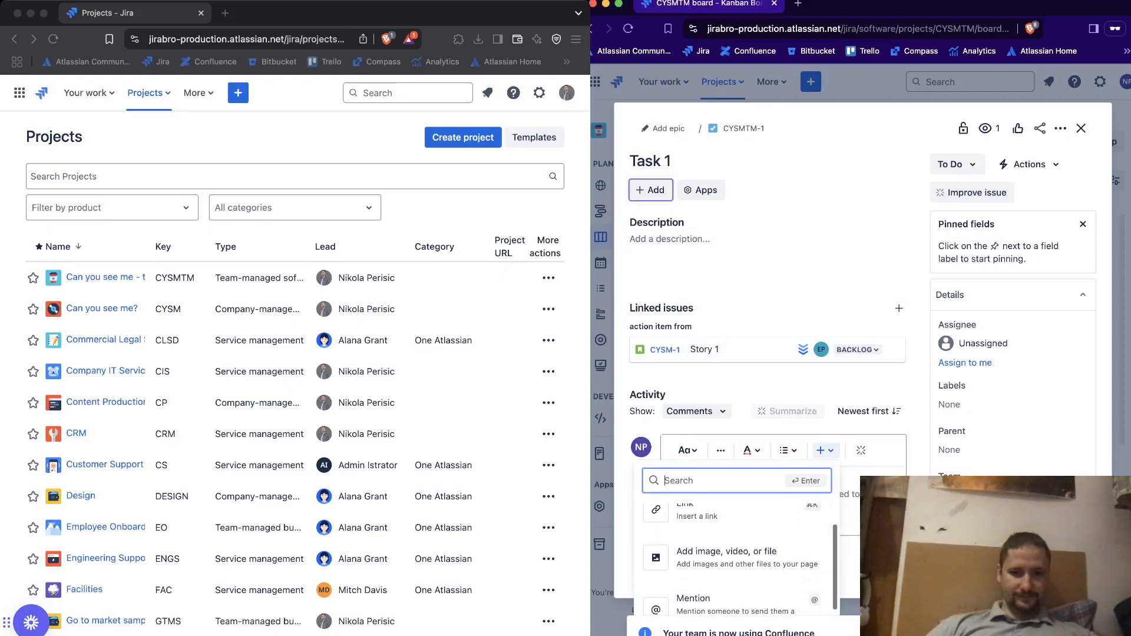
{"action": "left_click", "coordinate": [733, 518]}
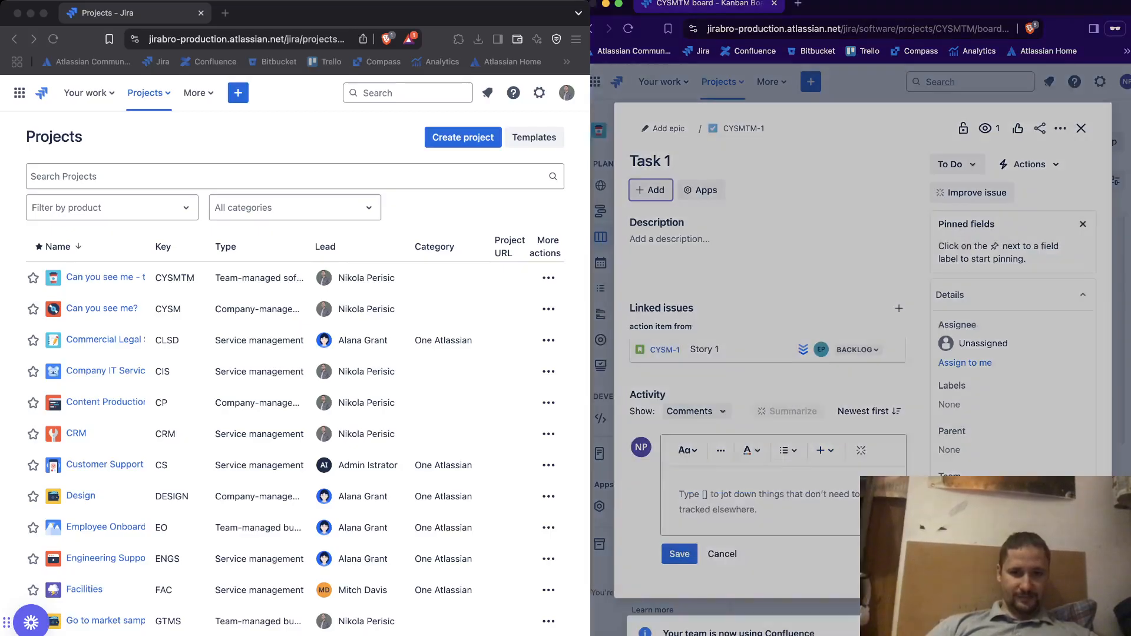
{"action": "key", "text": "Return"}
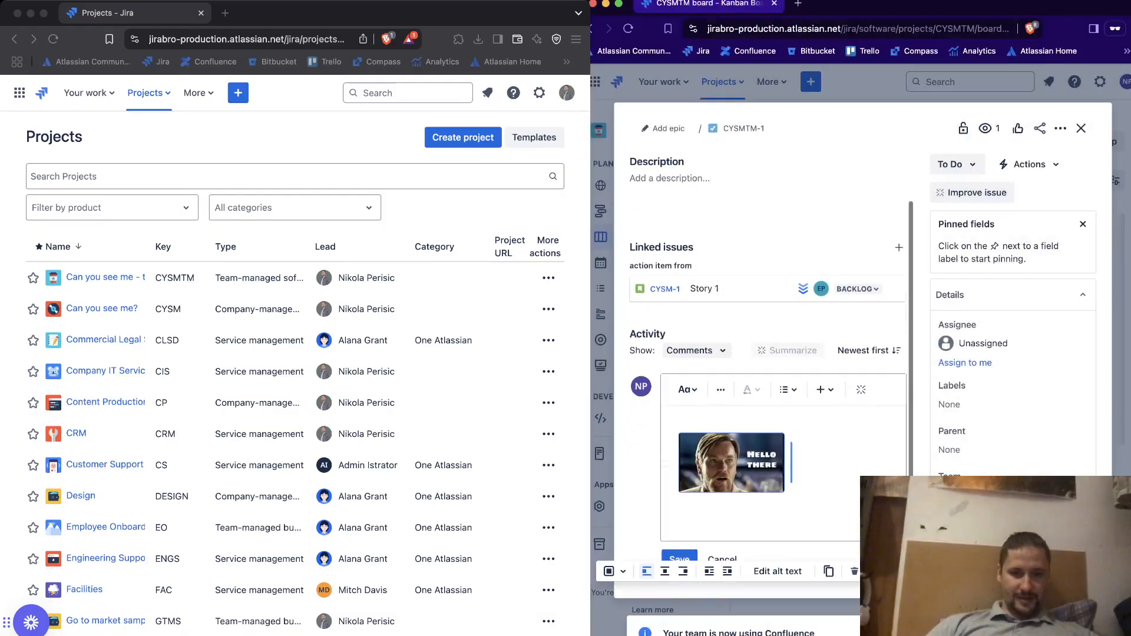
{"action": "left_click", "coordinate": [679, 560]}
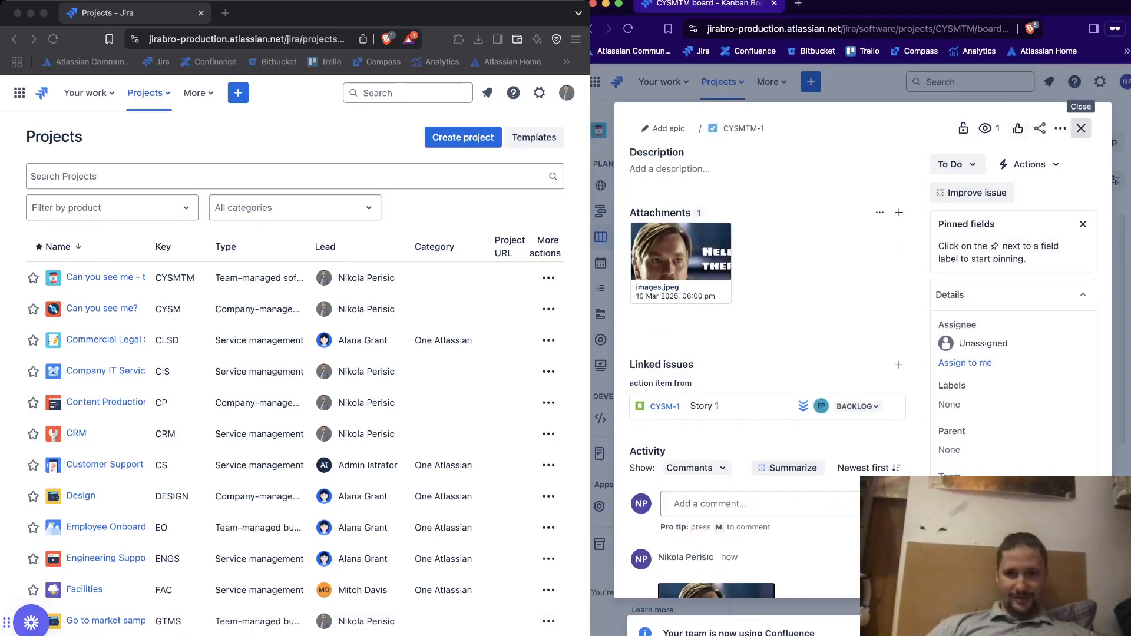
{"action": "left_click", "coordinate": [1081, 128]}
Move Task 2 to the bottom of the To Do column and Task 3 to the In Progress column
{"action": "left_click", "coordinate": [908, 263]}
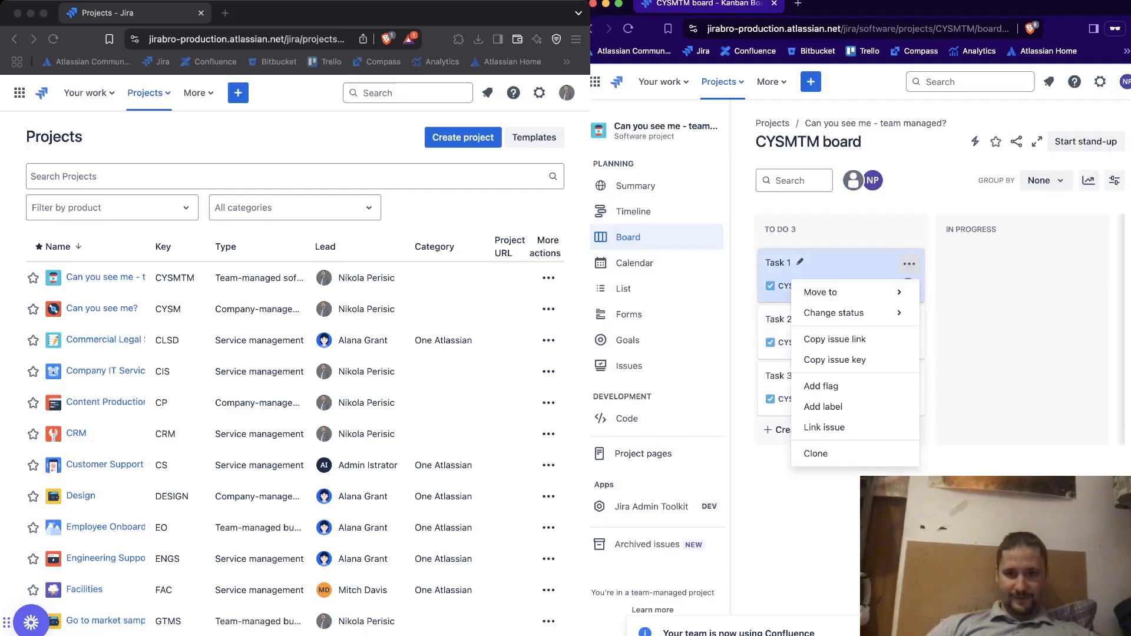
{"action": "mouse_move", "coordinate": [833, 313]}
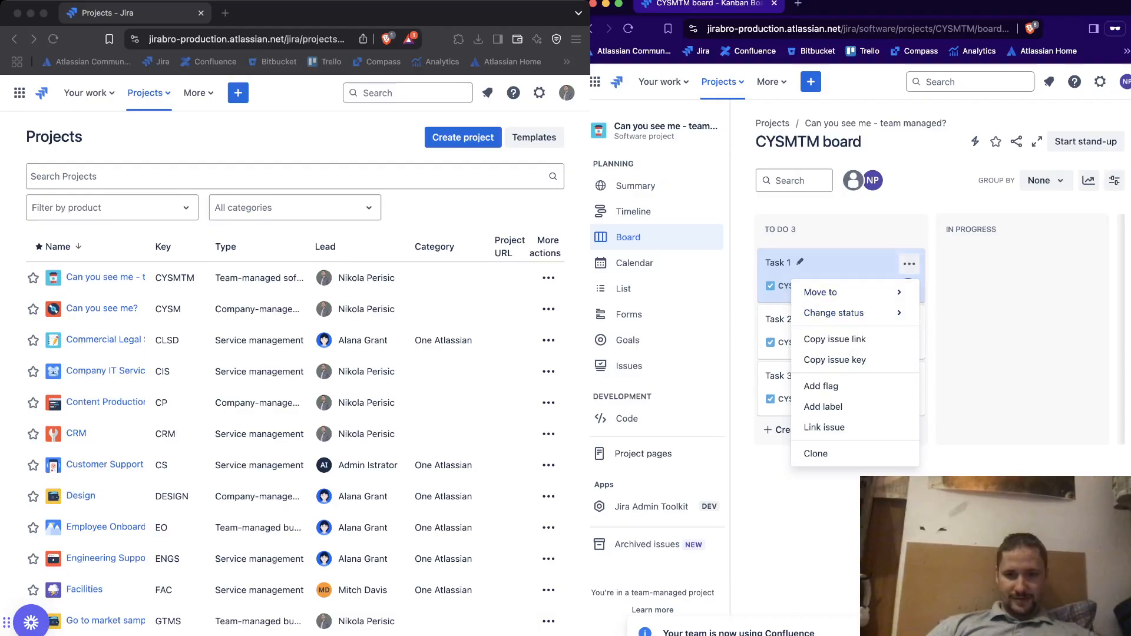
{"action": "left_click", "coordinate": [835, 359]}
{"action": "left_click", "coordinate": [909, 320]}
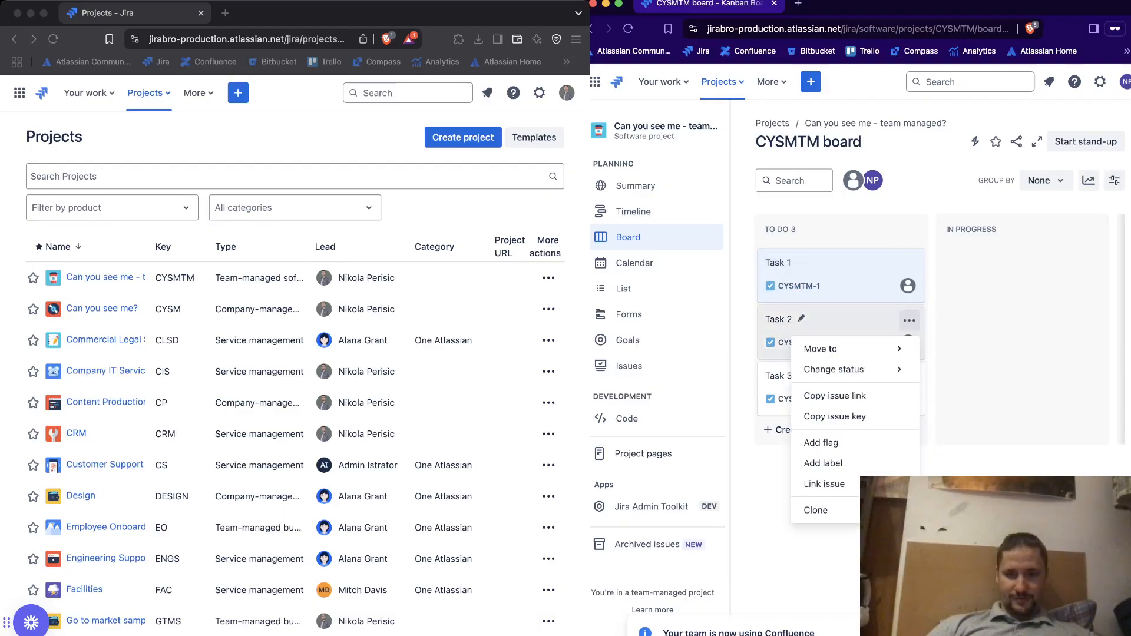
{"action": "mouse_move", "coordinate": [836, 349]}
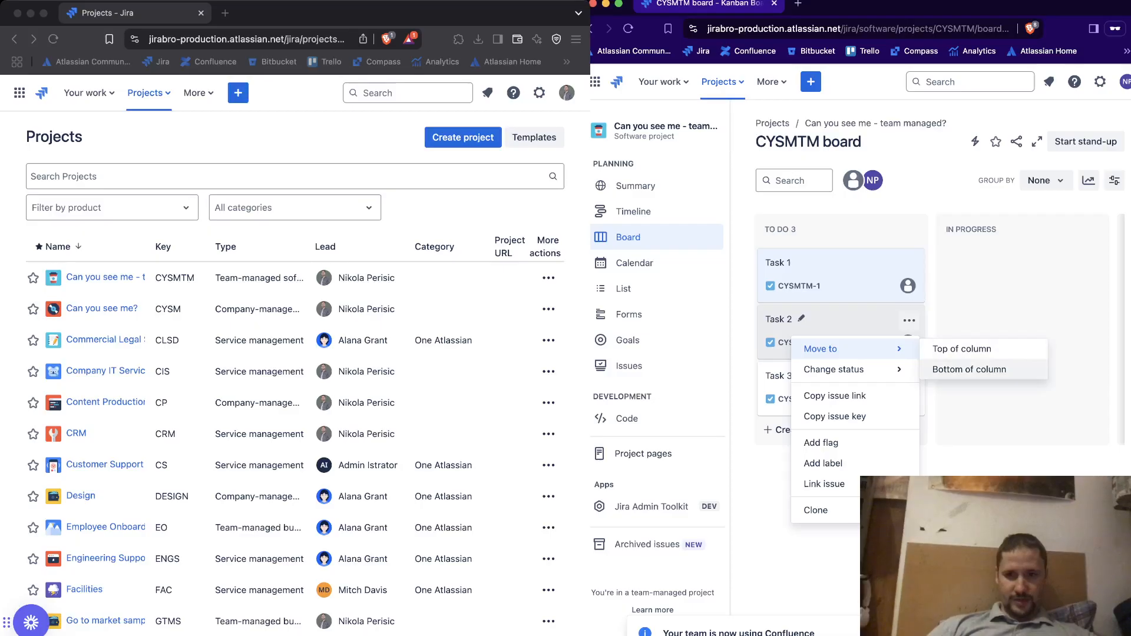
{"action": "left_click", "coordinate": [969, 369]}
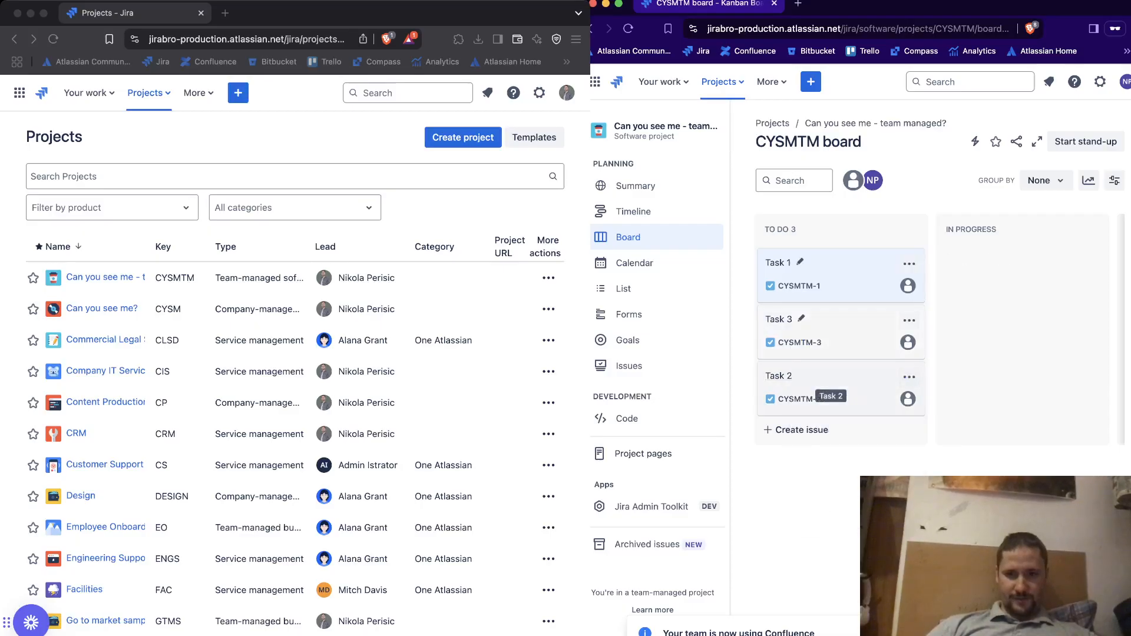
{"action": "left_click_drag", "start_coordinate": [816, 325], "coordinate": [1001, 286]}
Create a task titled "Hello there, what's going on?" in the To Do column
{"action": "left_click", "coordinate": [909, 264]}
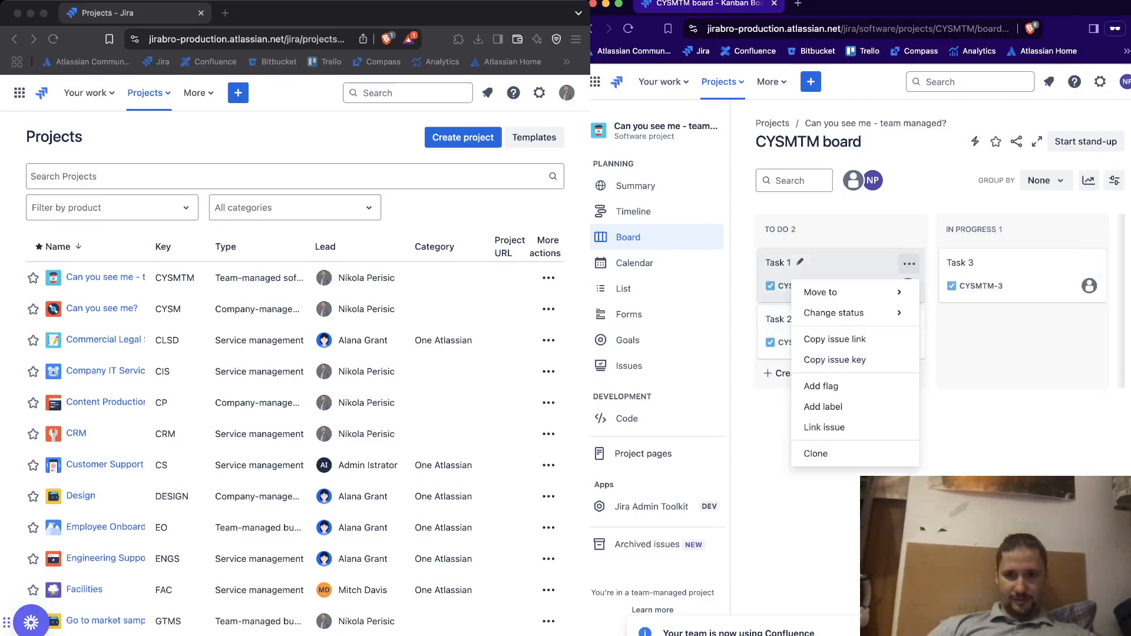
{"action": "left_click", "coordinate": [819, 454]}
{"action": "left_click", "coordinate": [801, 466]}
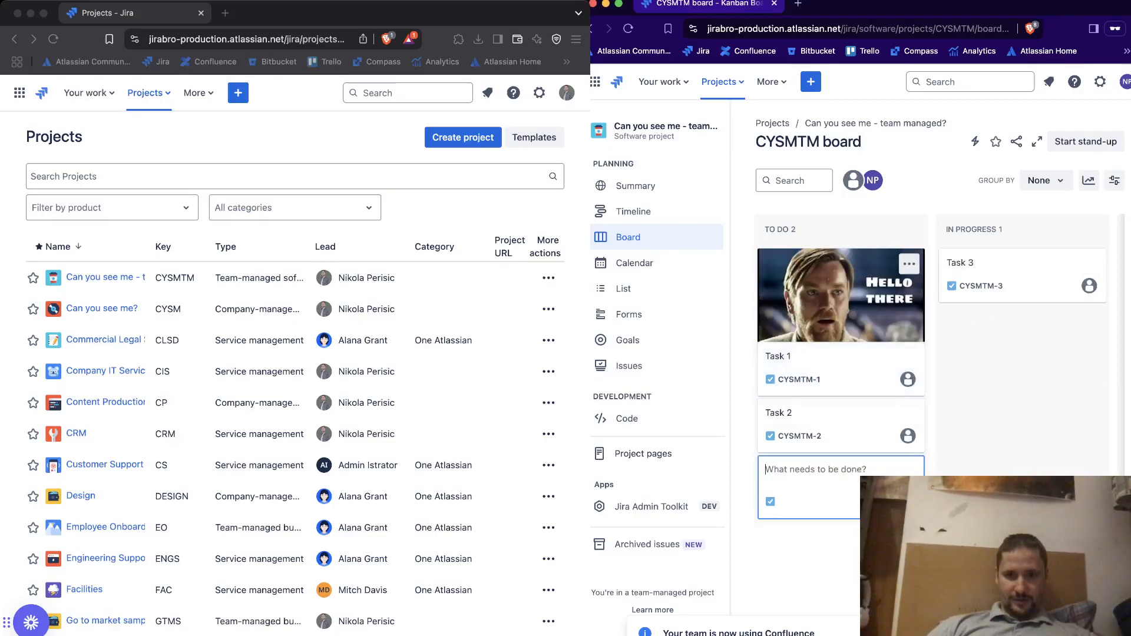
{"action": "type", "text": "Hello there,"}
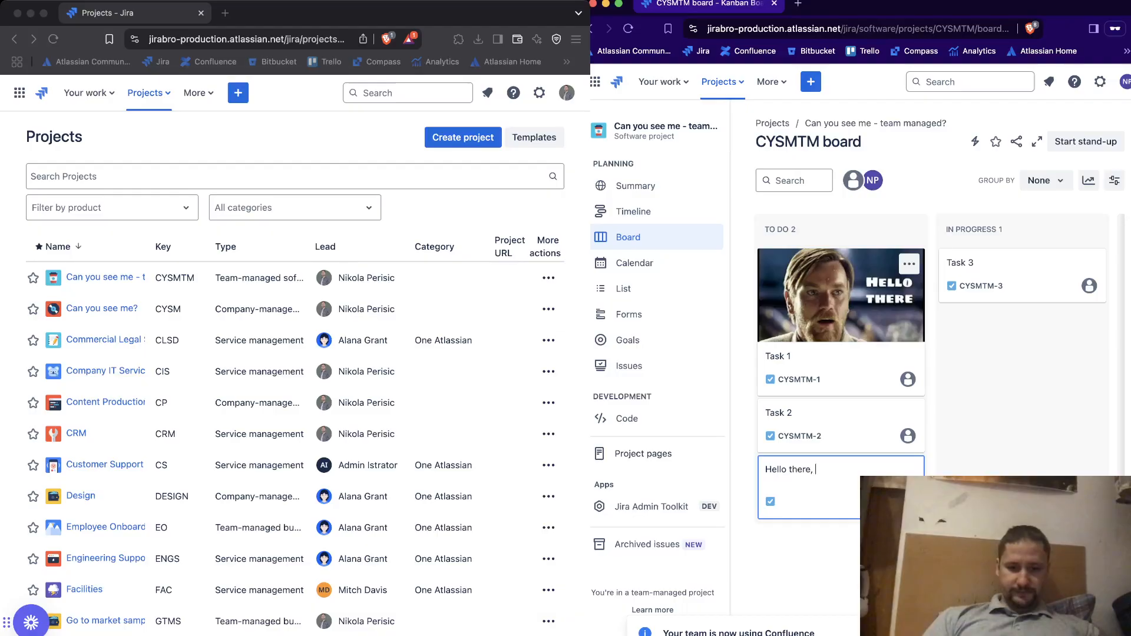
{"action": "type", "text": " wha"}
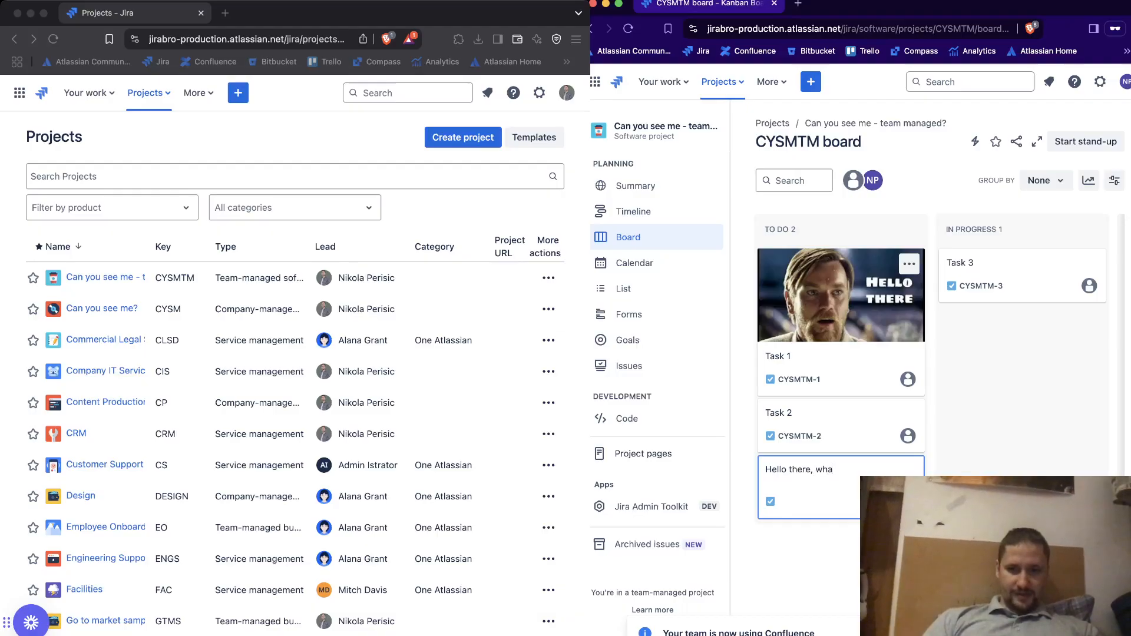
{"action": "type", "text": "t's going on?"}
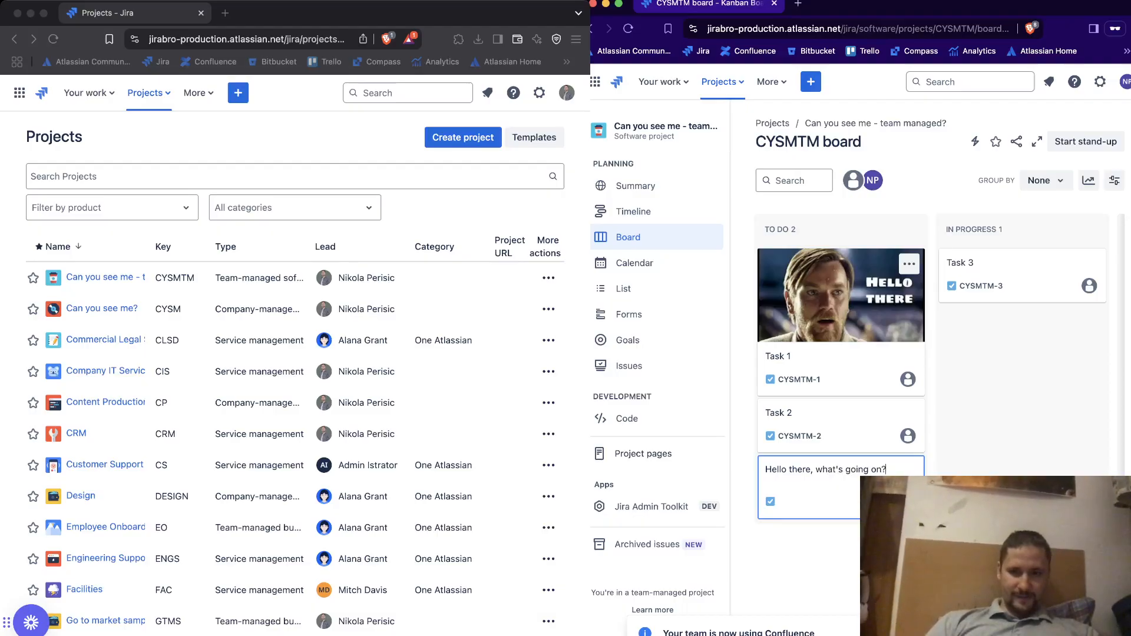
{"action": "key", "text": "Return"}
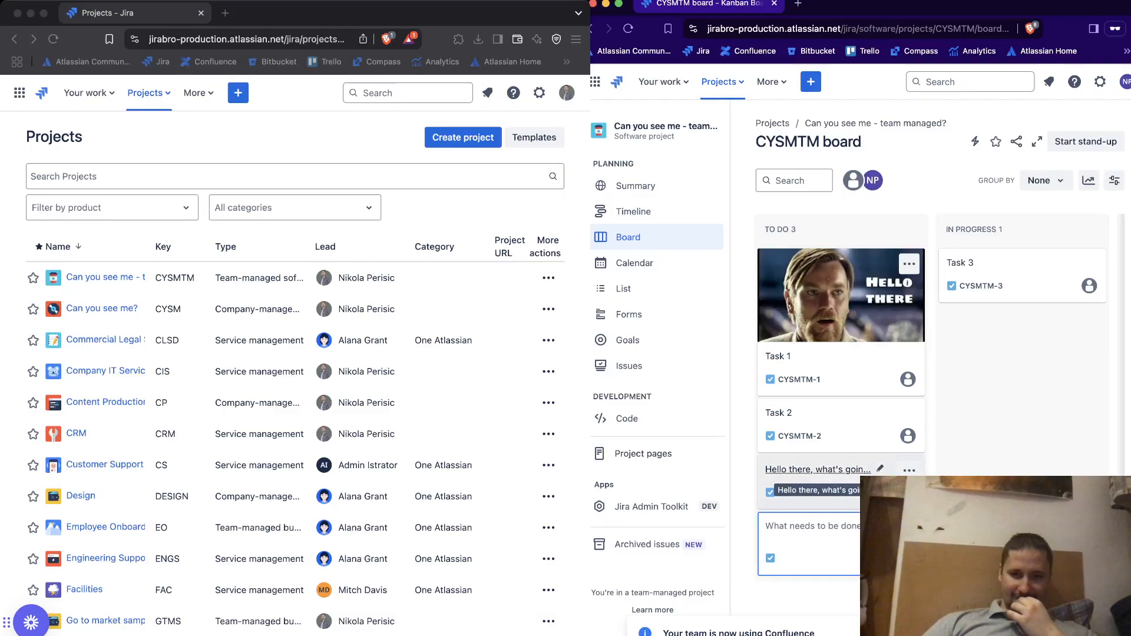
Examine the detail fields, including the reporter, of the "Hello there, what's going on?" task, collapse the details, and close it
{"action": "left_click", "coordinate": [816, 469]}
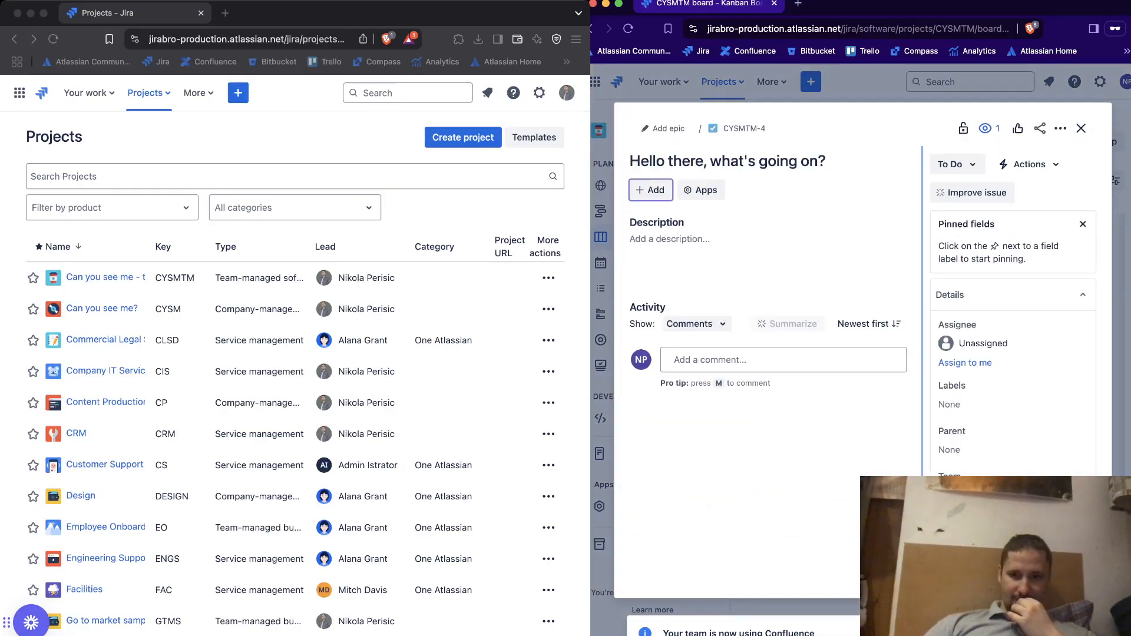
{"action": "scroll", "coordinate": [1013, 313], "scroll_direction": "down", "scroll_amount": 5}
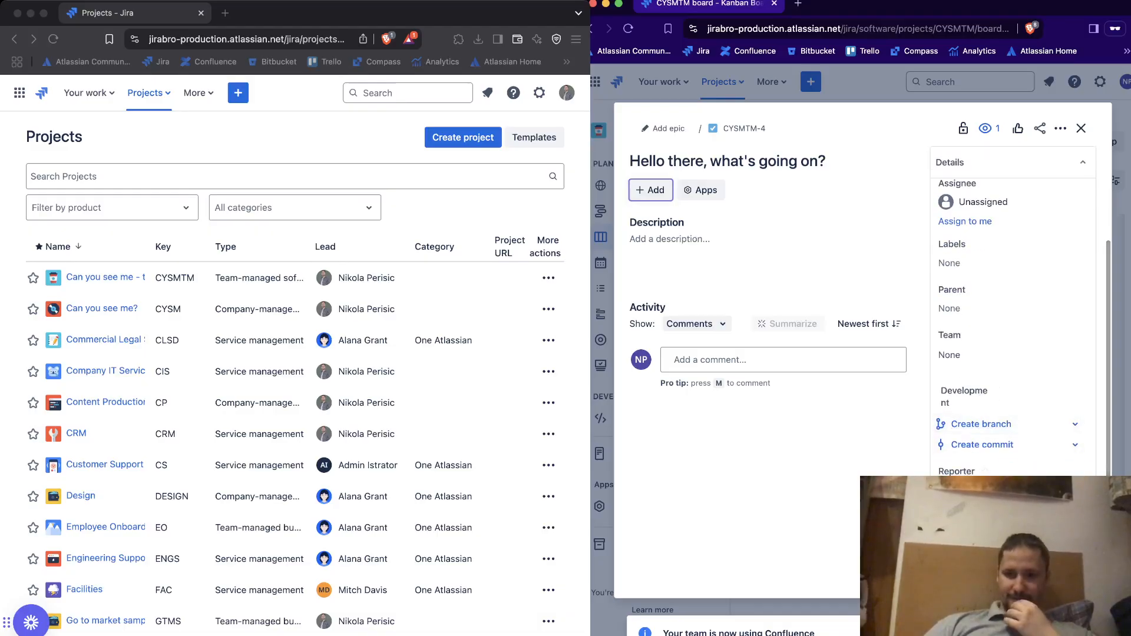
{"action": "mouse_move", "coordinate": [972, 490]}
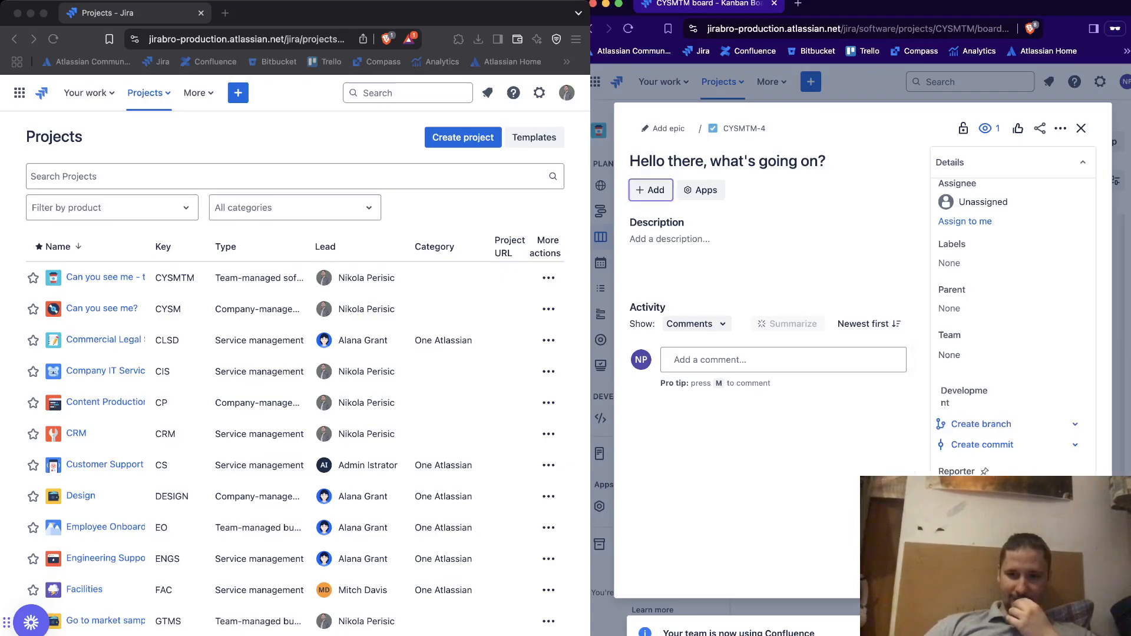
{"action": "scroll", "coordinate": [1013, 312], "scroll_direction": "up", "scroll_amount": 2}
{"action": "scroll", "coordinate": [1013, 312], "scroll_direction": "up", "scroll_amount": 2}
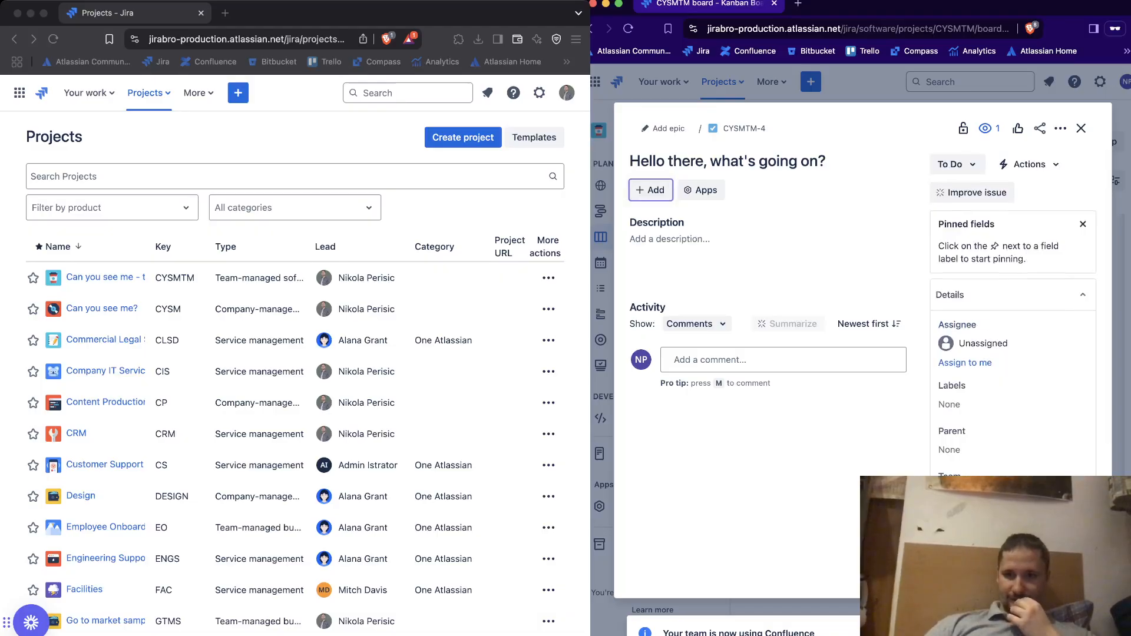
{"action": "left_click", "coordinate": [1082, 295]}
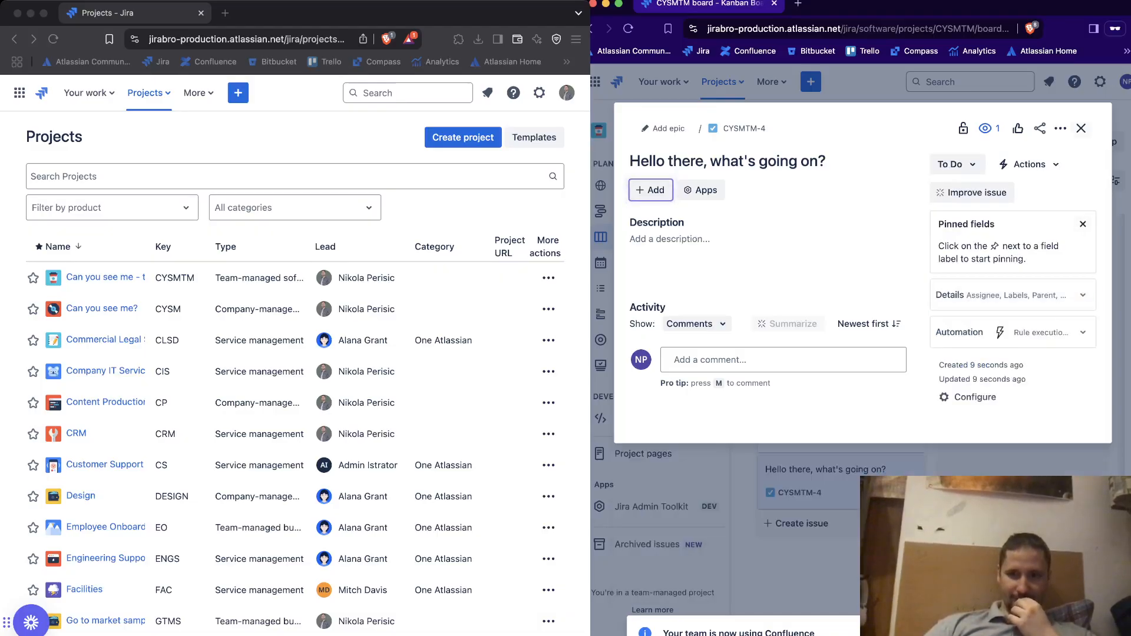
{"action": "left_click", "coordinate": [1080, 128]}
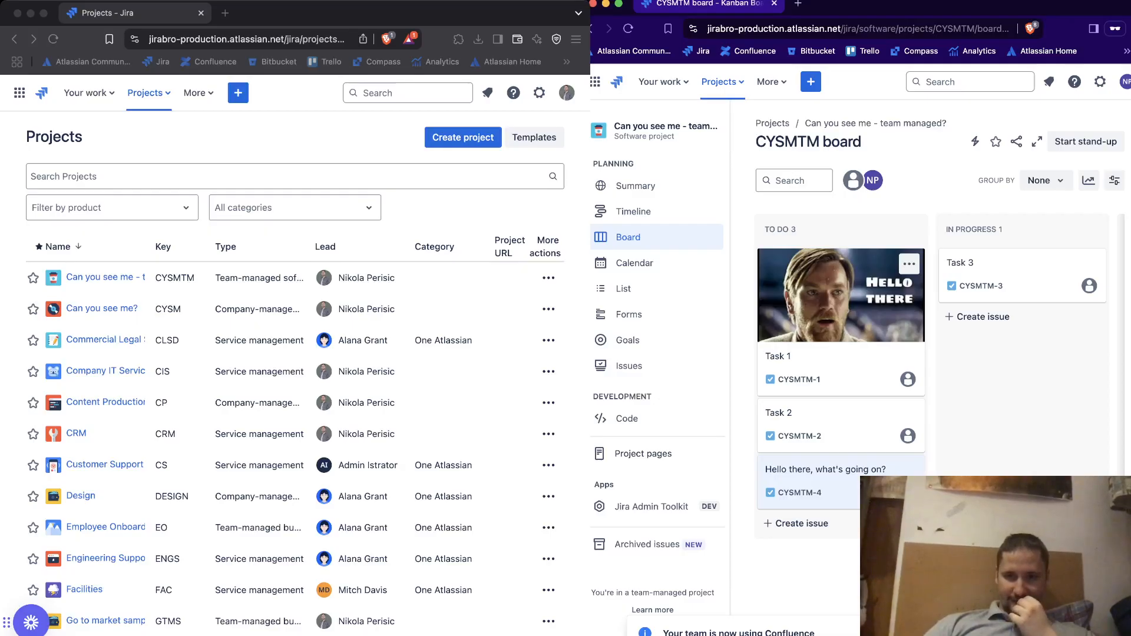
Create two epics on the project's timeline titled "You gotta do this chief" and "This too"
{"action": "left_click", "coordinate": [633, 211]}
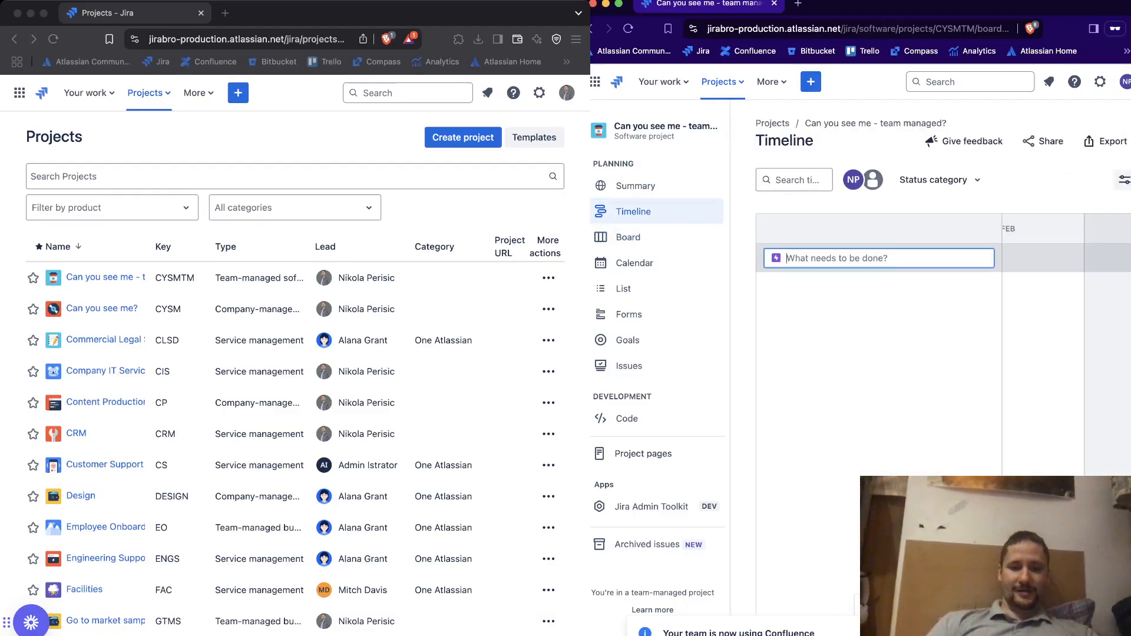
{"action": "type", "text": "You got"}
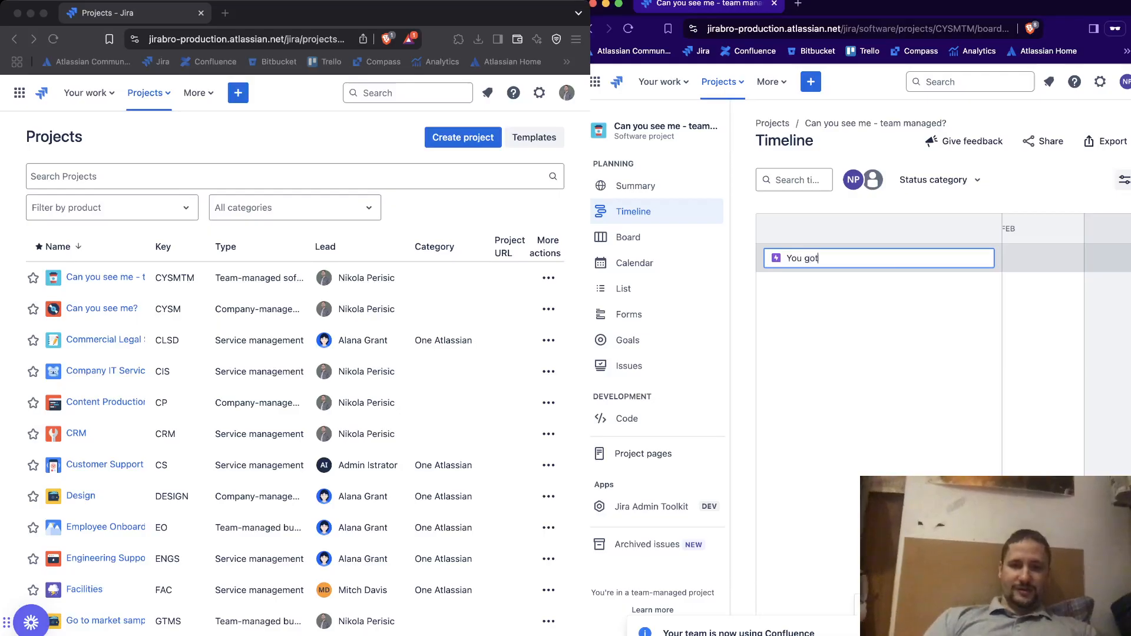
{"action": "type", "text": "ta do this chief"}
{"action": "key", "text": "Return"}
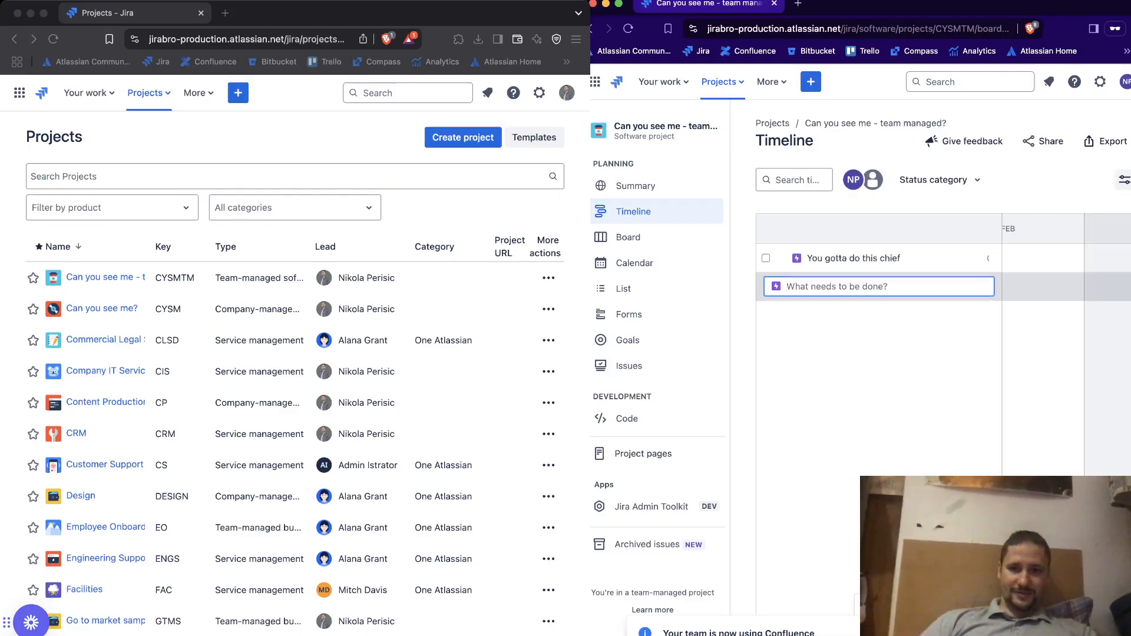
{"action": "type", "text": "Th"}
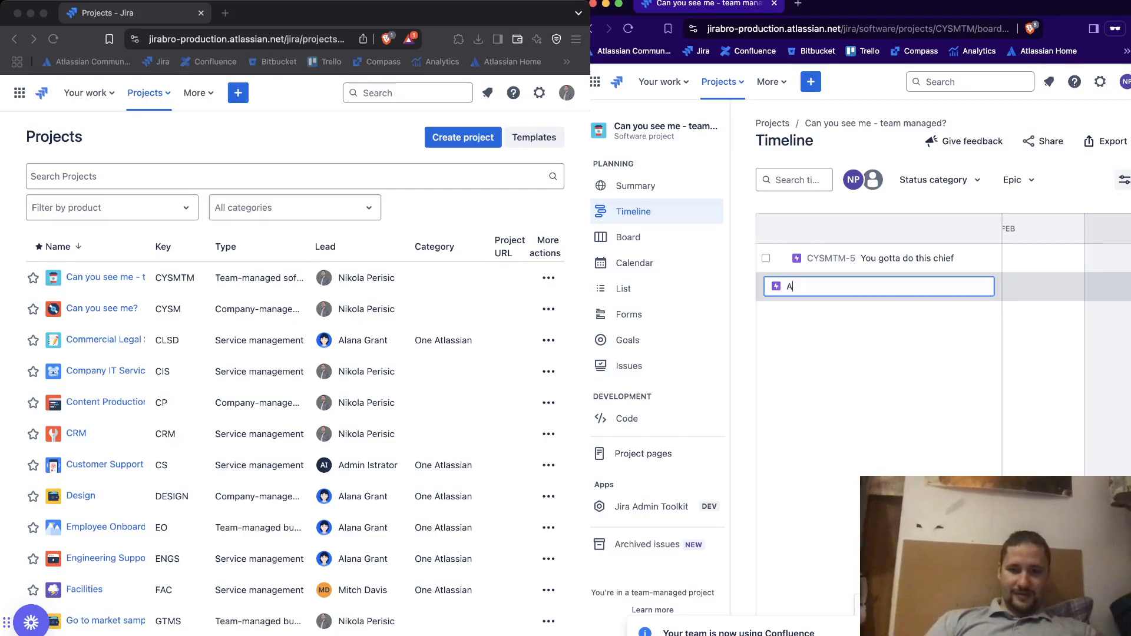
{"action": "type", "text": "is too"}
{"action": "key", "text": "Return"}
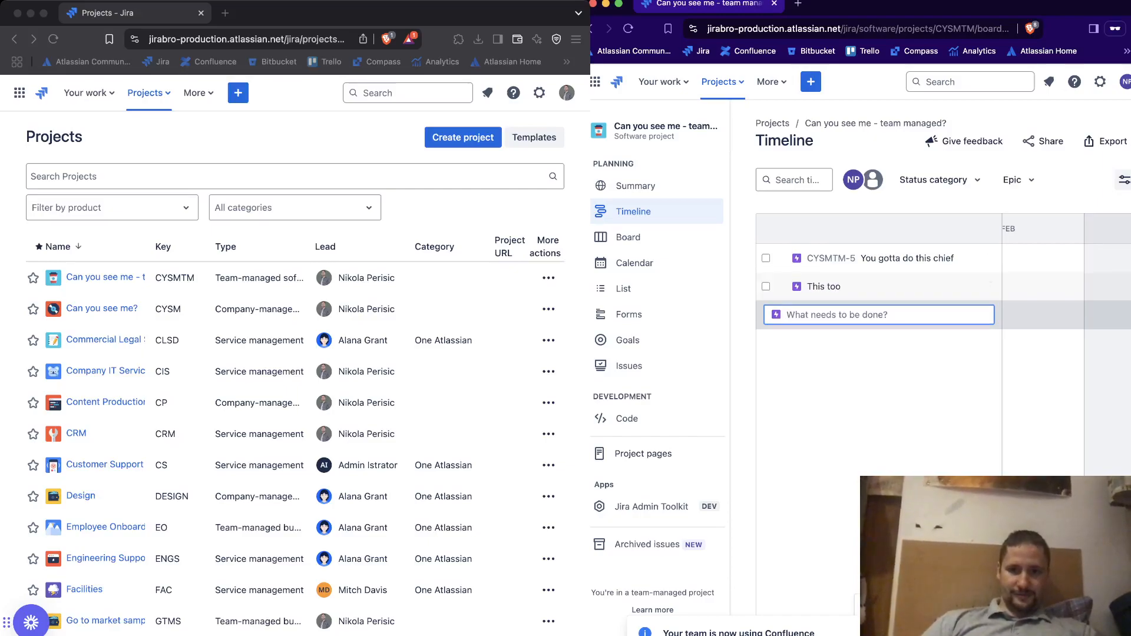
Return to the project's board and clone Task 2
{"action": "left_click", "coordinate": [628, 237]}
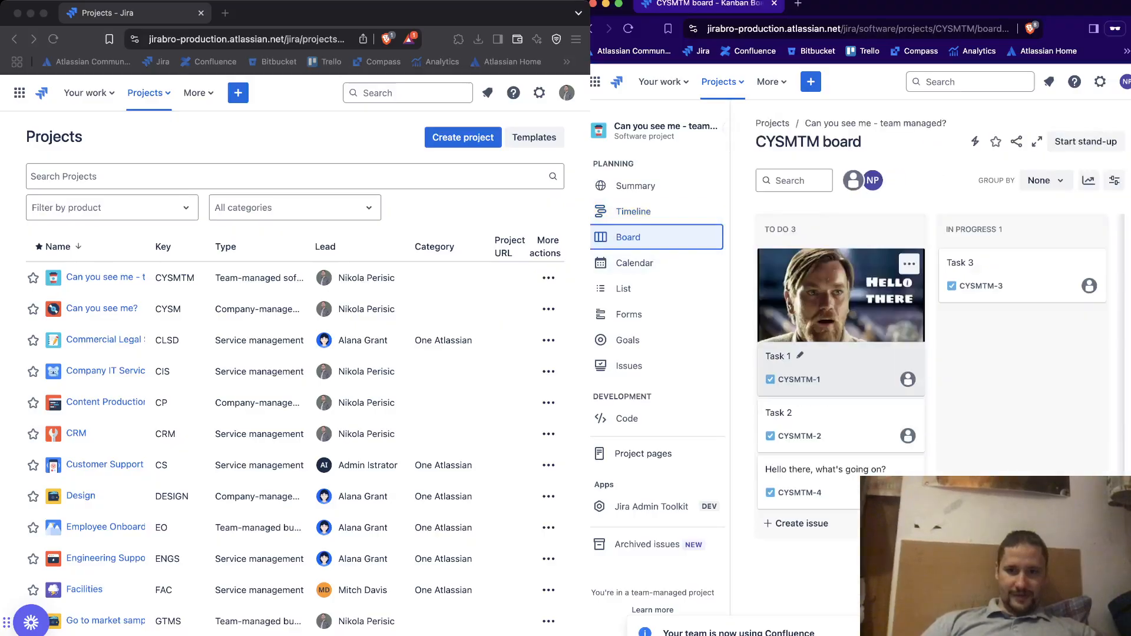
{"action": "left_click", "coordinate": [909, 413]}
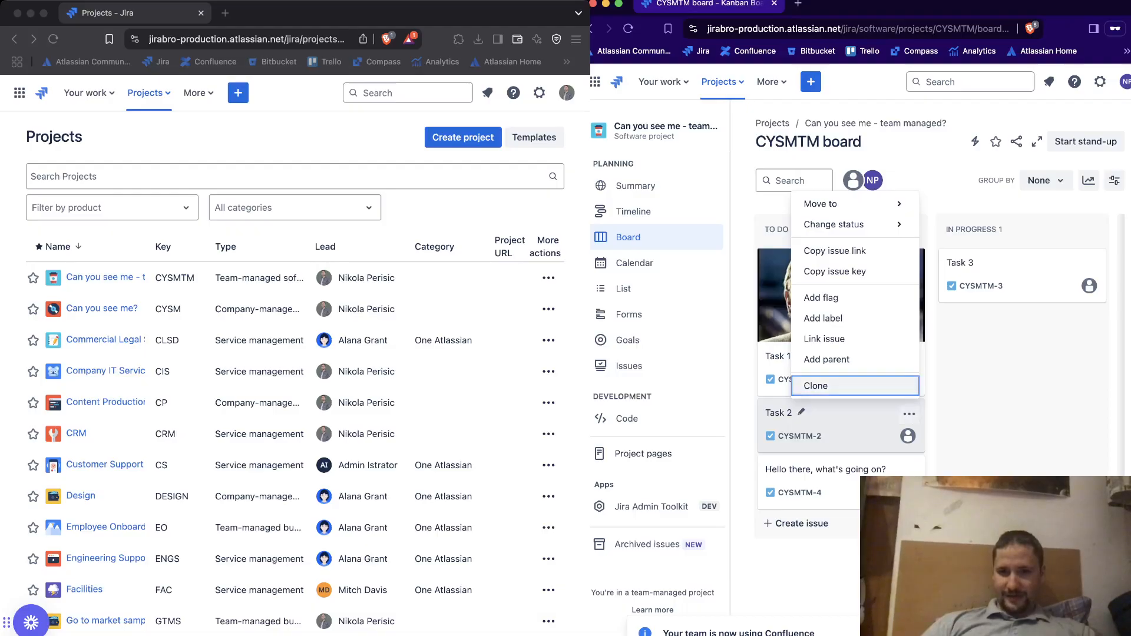
{"action": "left_click", "coordinate": [824, 385]}
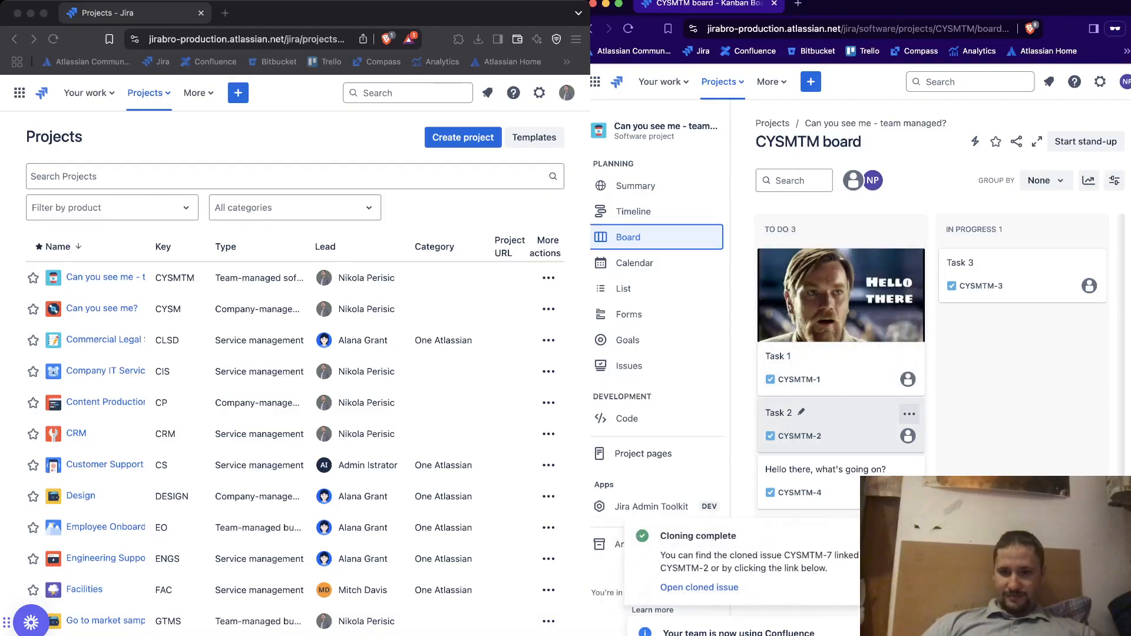
Clone Task 2 a second time, reload the board, and move the "Hello there, what's going on?" task to In Progress
{"action": "left_click", "coordinate": [909, 413]}
{"action": "left_click", "coordinate": [823, 385]}
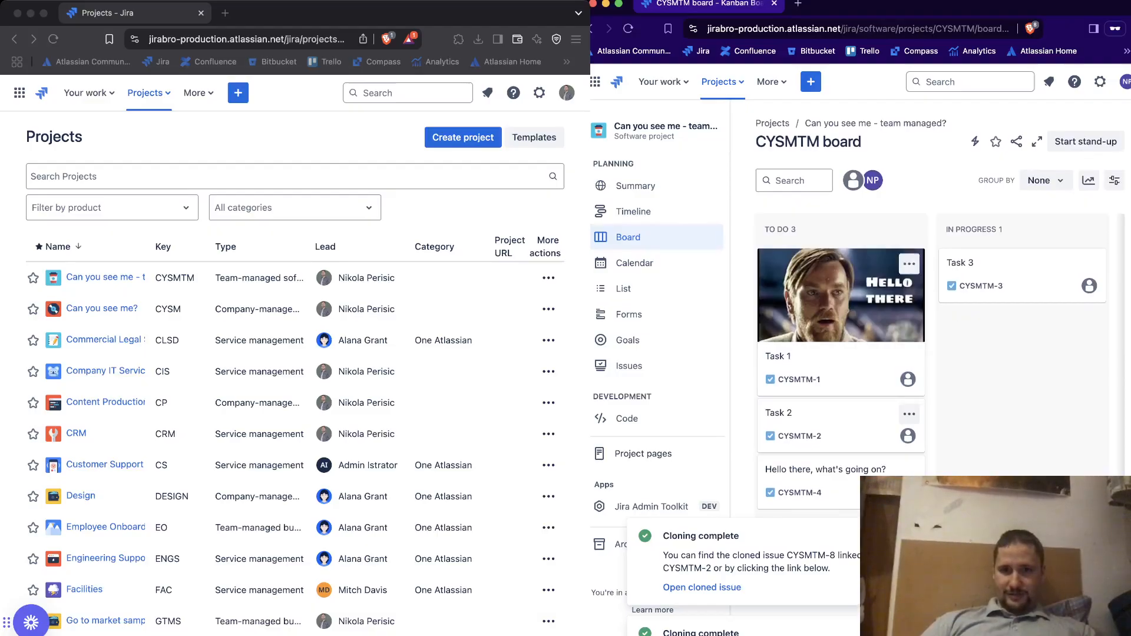
{"action": "key", "text": "super+r"}
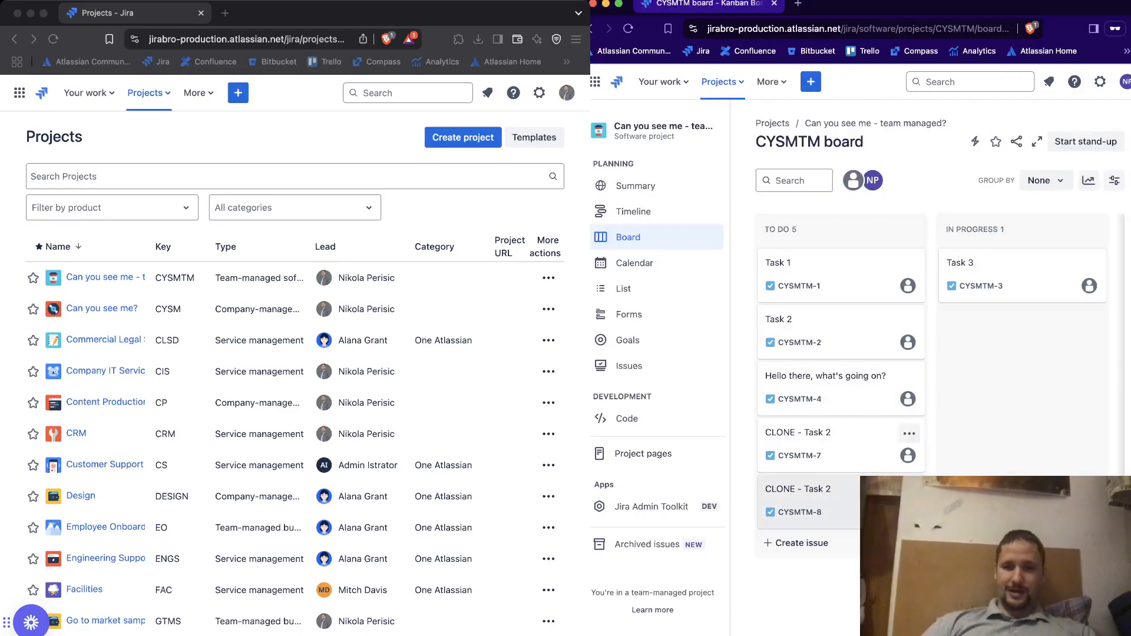
{"action": "left_click_drag", "start_coordinate": [825, 482], "coordinate": [1001, 336]}
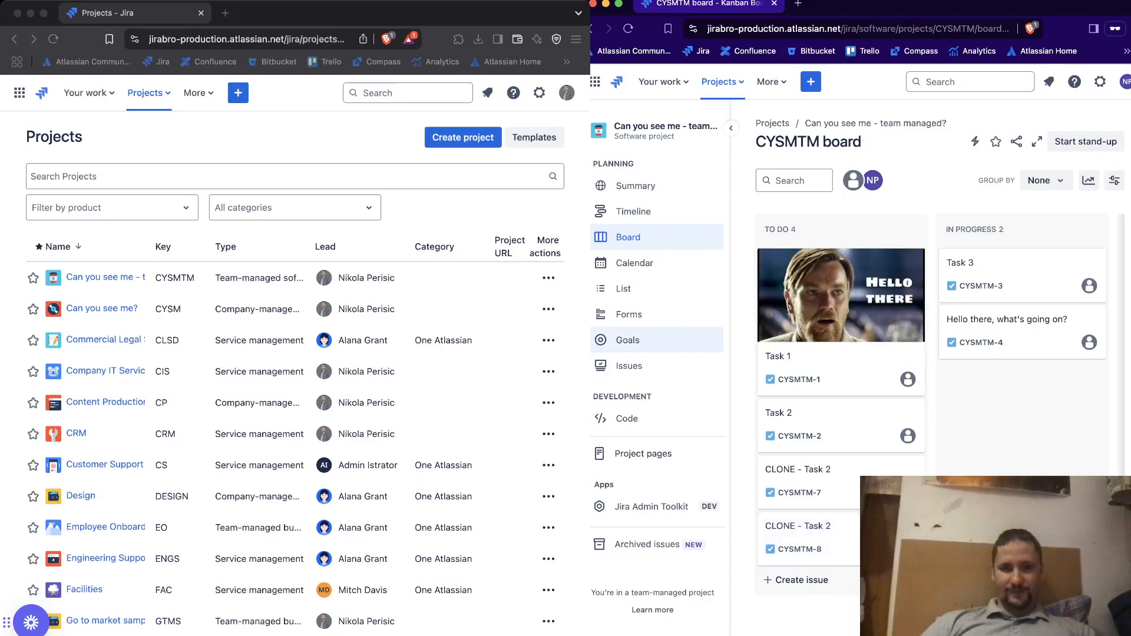
Switch to the admin's window, open Task 1 in the team-managed project, and remove its linked issue Story 1
{"action": "left_click", "coordinate": [484, 219]}
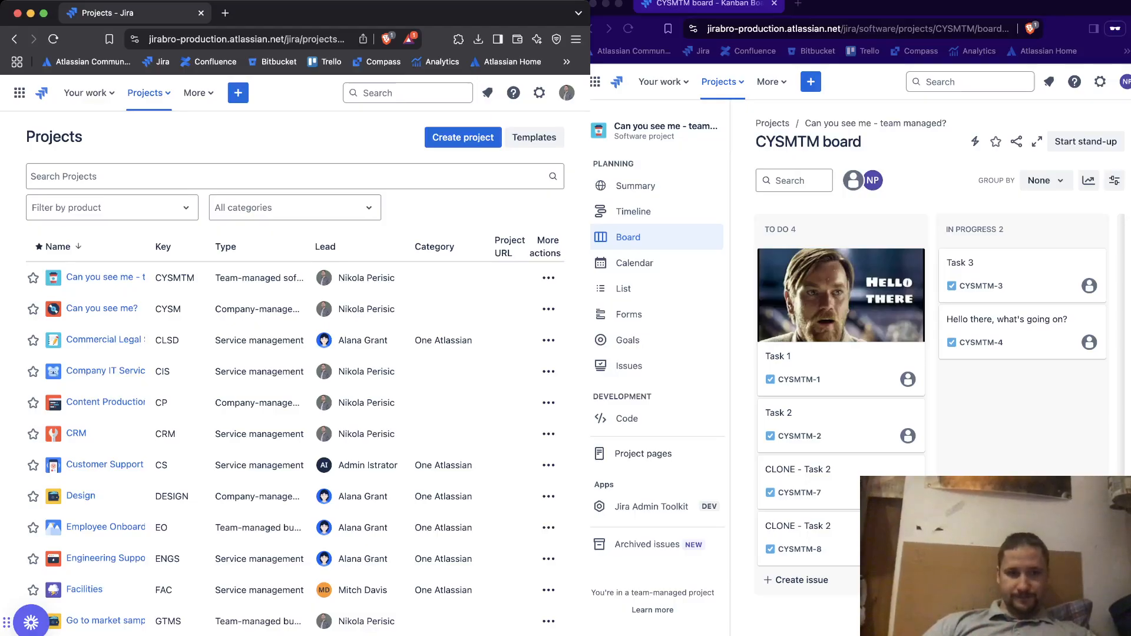
{"action": "left_click", "coordinate": [100, 277]}
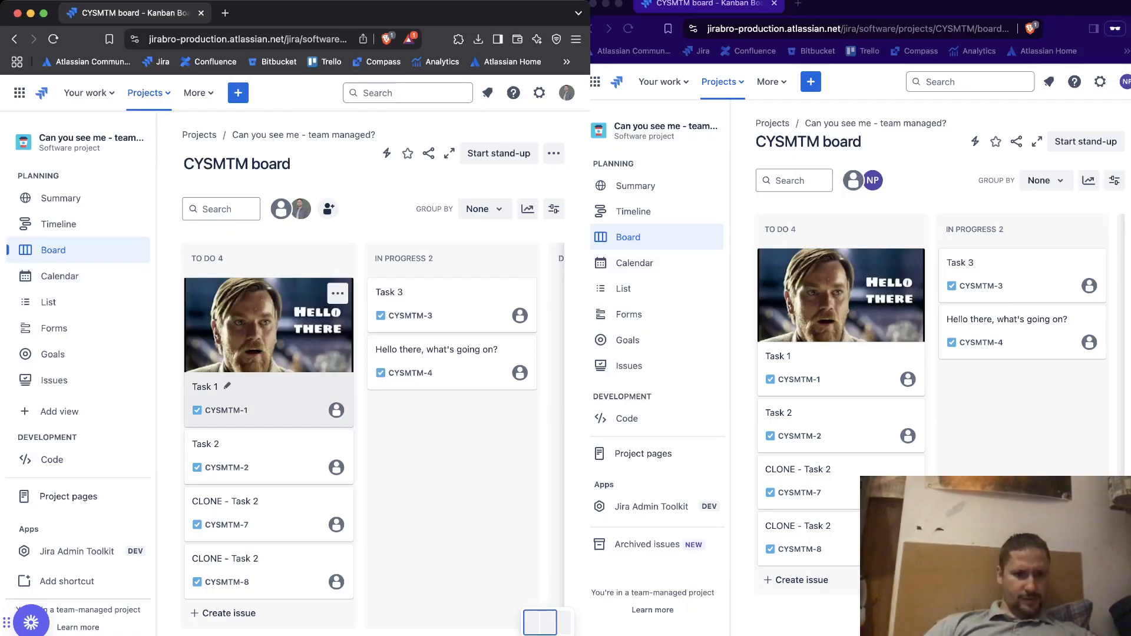
{"action": "left_click", "coordinate": [268, 395]}
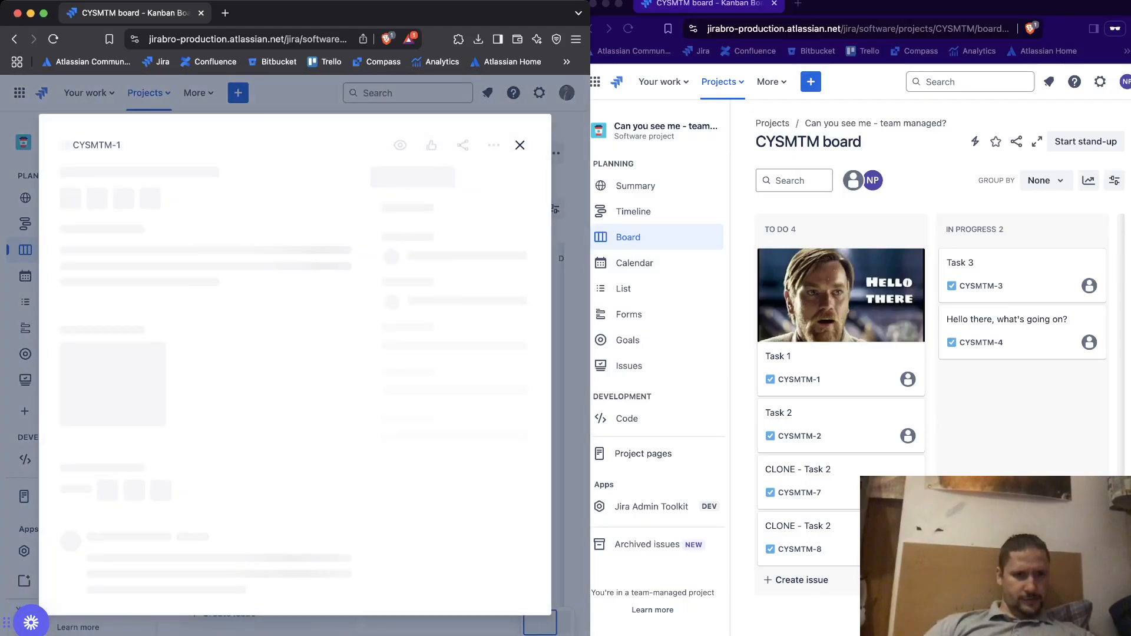
{"action": "scroll", "coordinate": [200, 383], "scroll_direction": "down", "scroll_amount": 1}
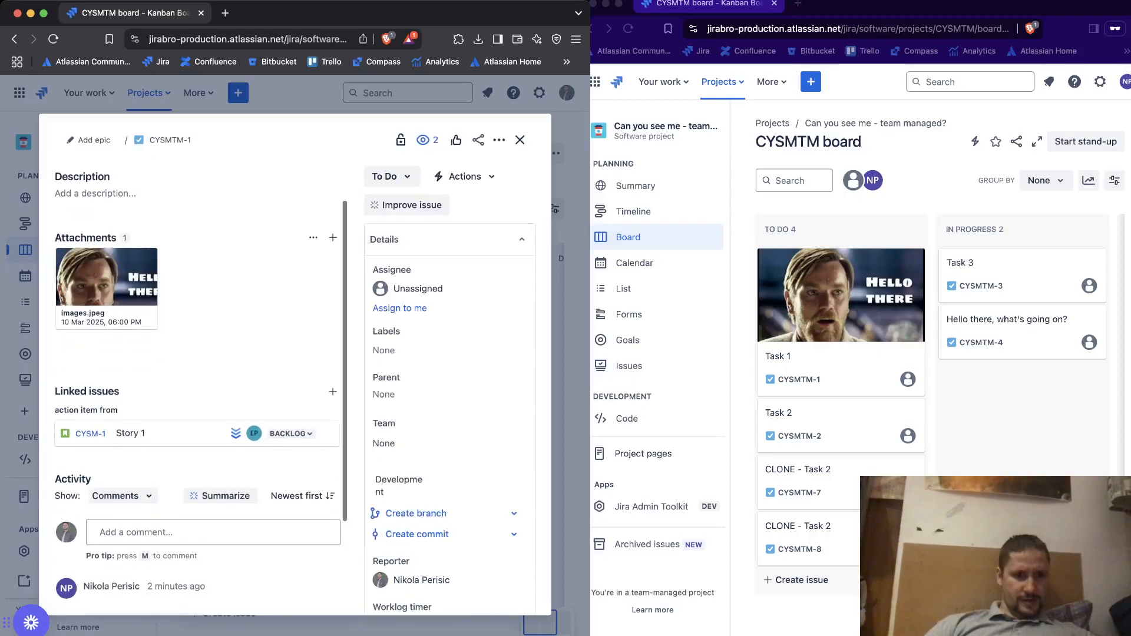
{"action": "triple_click", "coordinate": [87, 391]}
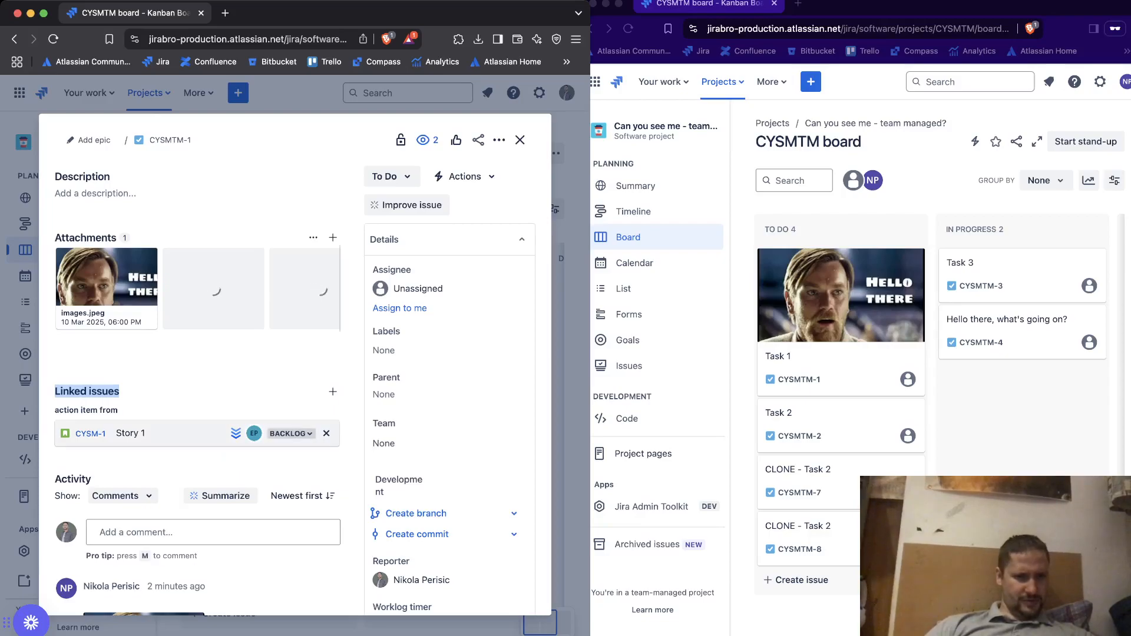
{"action": "left_click", "coordinate": [326, 433]}
{"action": "left_click", "coordinate": [334, 190]}
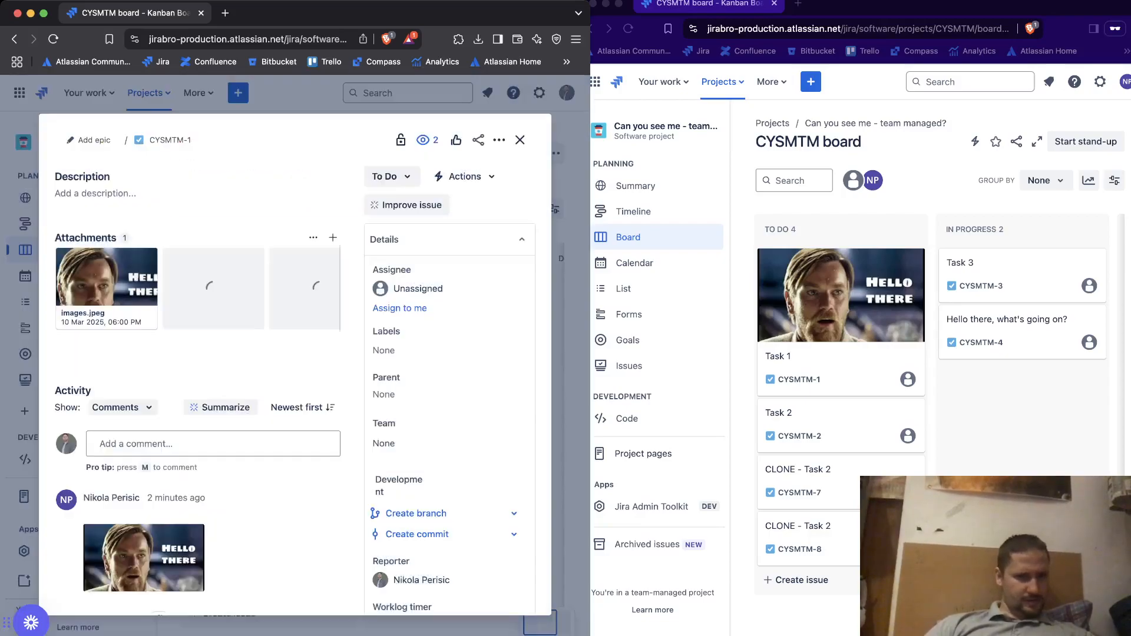
Delete the second user's image comment from Task 1 and close the task
{"action": "scroll", "coordinate": [217, 497], "scroll_direction": "down", "scroll_amount": 2}
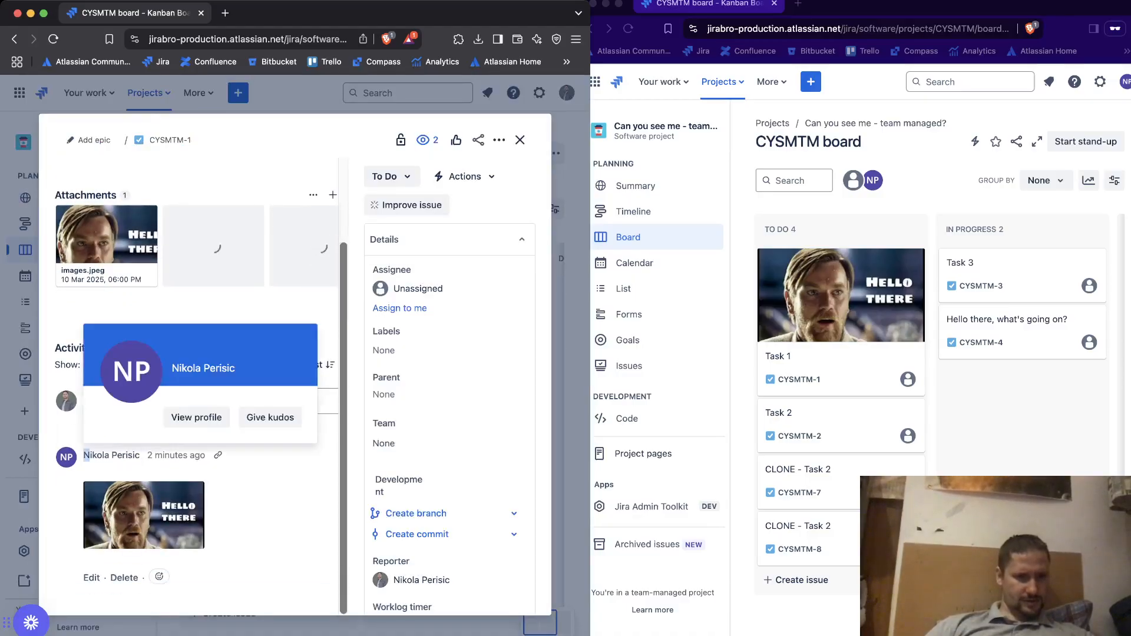
{"action": "left_click_drag", "start_coordinate": [83, 454], "coordinate": [152, 456]}
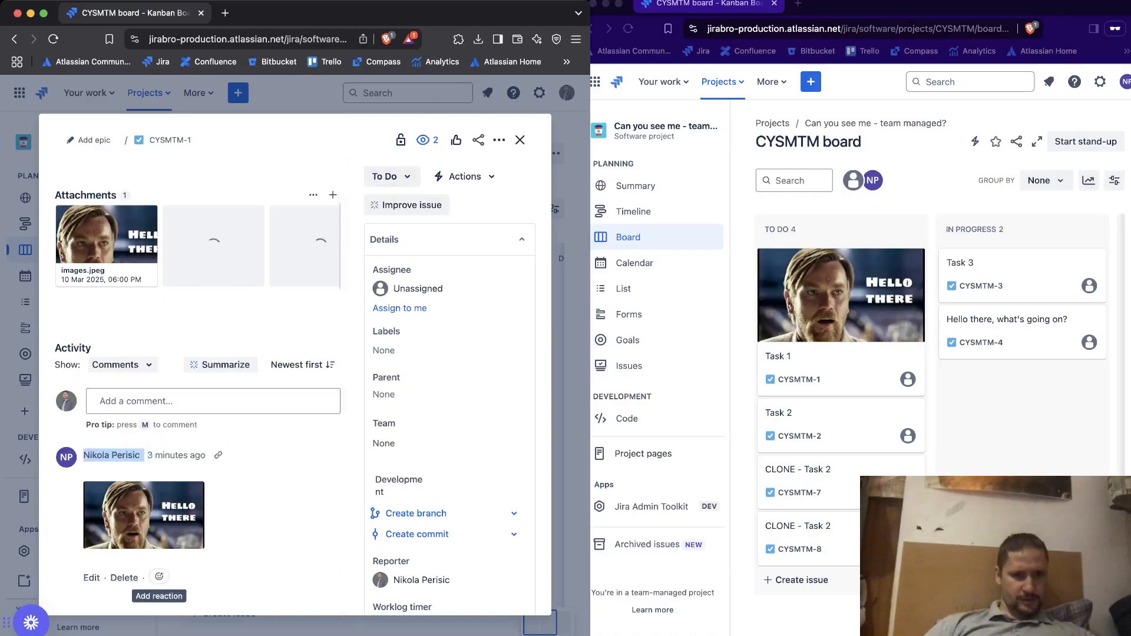
{"action": "left_click", "coordinate": [123, 577]}
{"action": "left_click", "coordinate": [335, 189]}
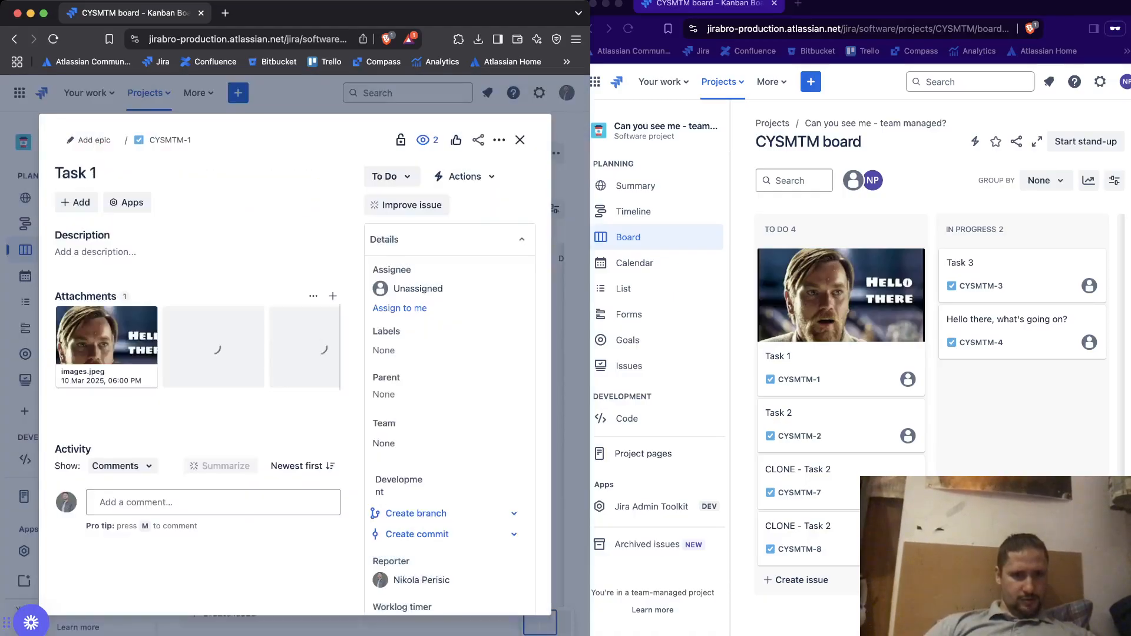
{"action": "left_click", "coordinate": [520, 139]}
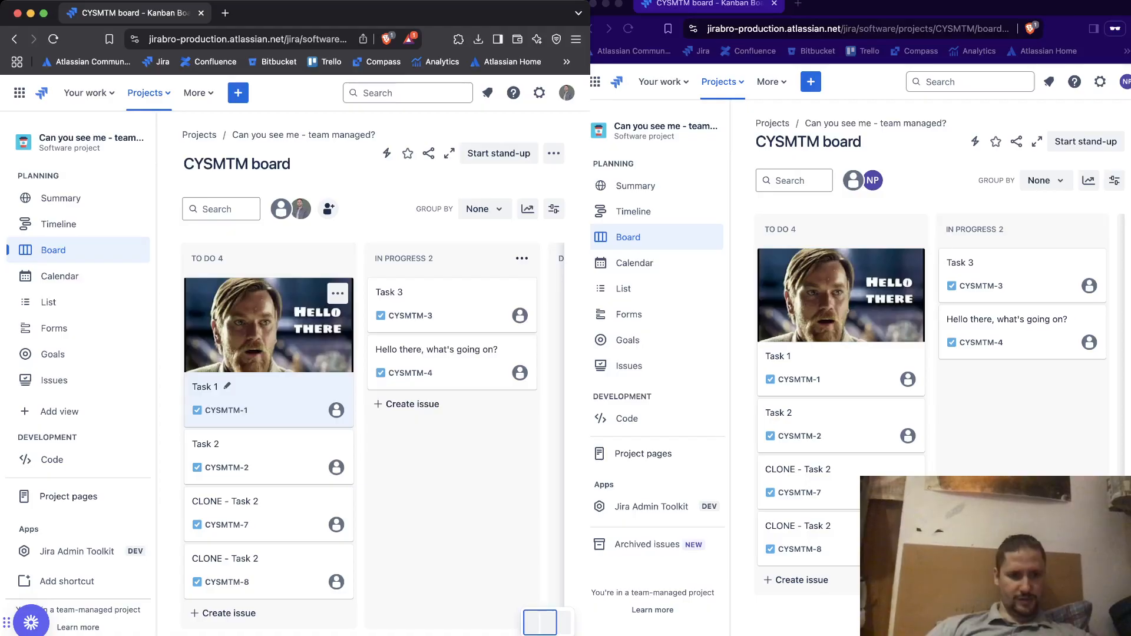
Examine the details, including the reporter, of the "Hello there, what's going on?" task as the admin and close it
{"action": "scroll", "coordinate": [94, 389], "scroll_direction": "down", "scroll_amount": 2}
{"action": "scroll", "coordinate": [94, 392], "scroll_direction": "up", "scroll_amount": 2}
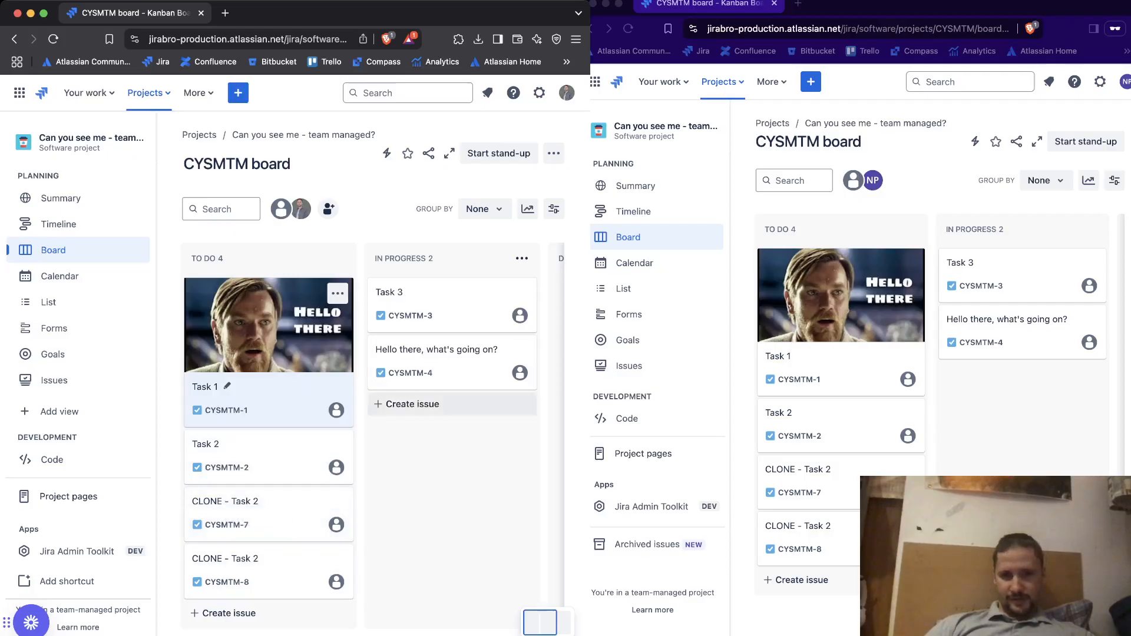
{"action": "left_click", "coordinate": [428, 349]}
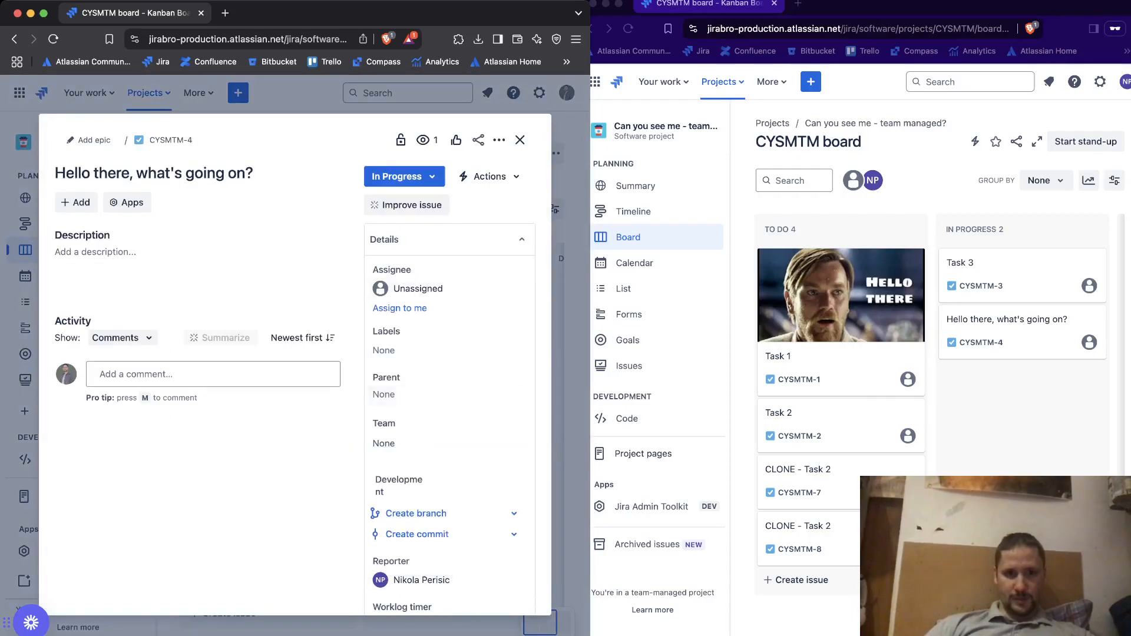
{"action": "left_click", "coordinate": [519, 139]}
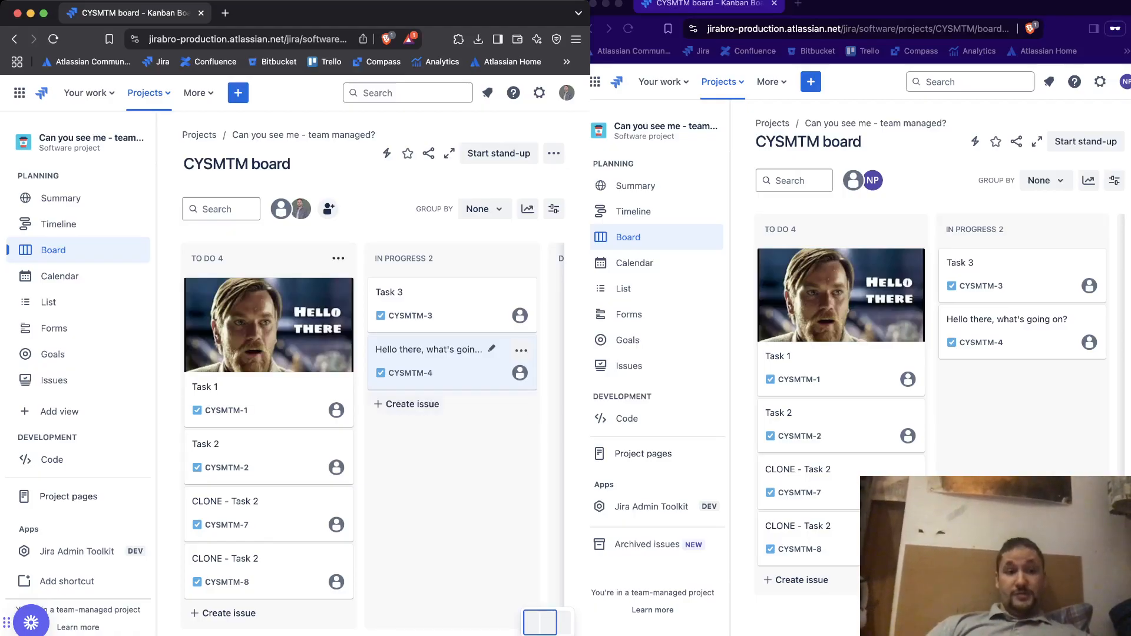
Change the team-managed project's access to Private in its project settings
{"action": "scroll", "coordinate": [77, 530], "scroll_direction": "down", "scroll_amount": 2}
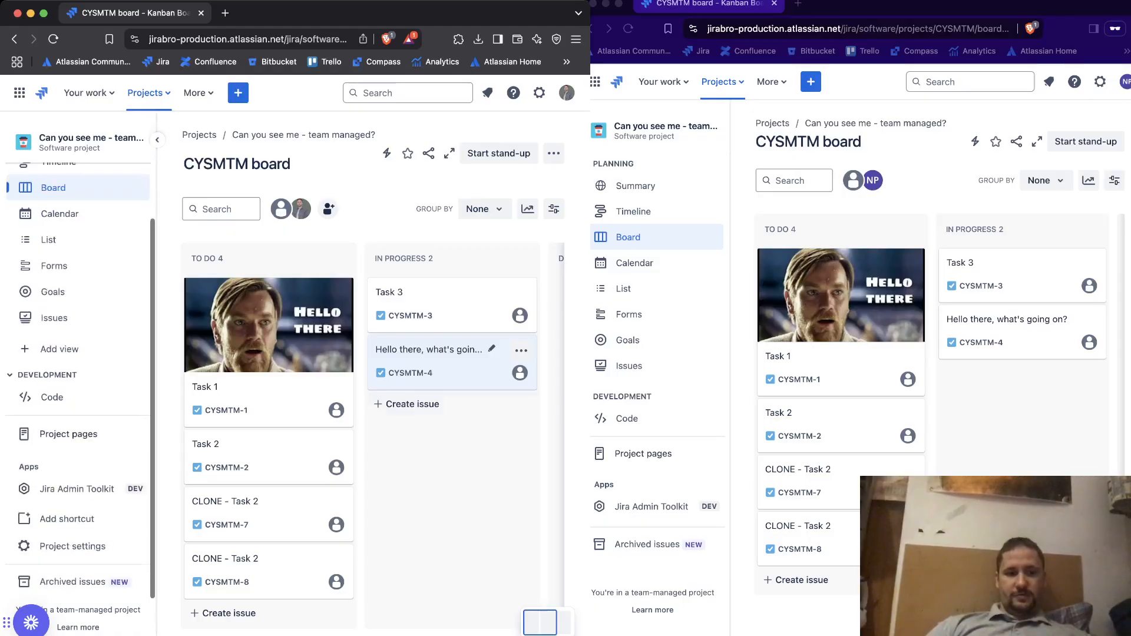
{"action": "left_click", "coordinate": [72, 546]}
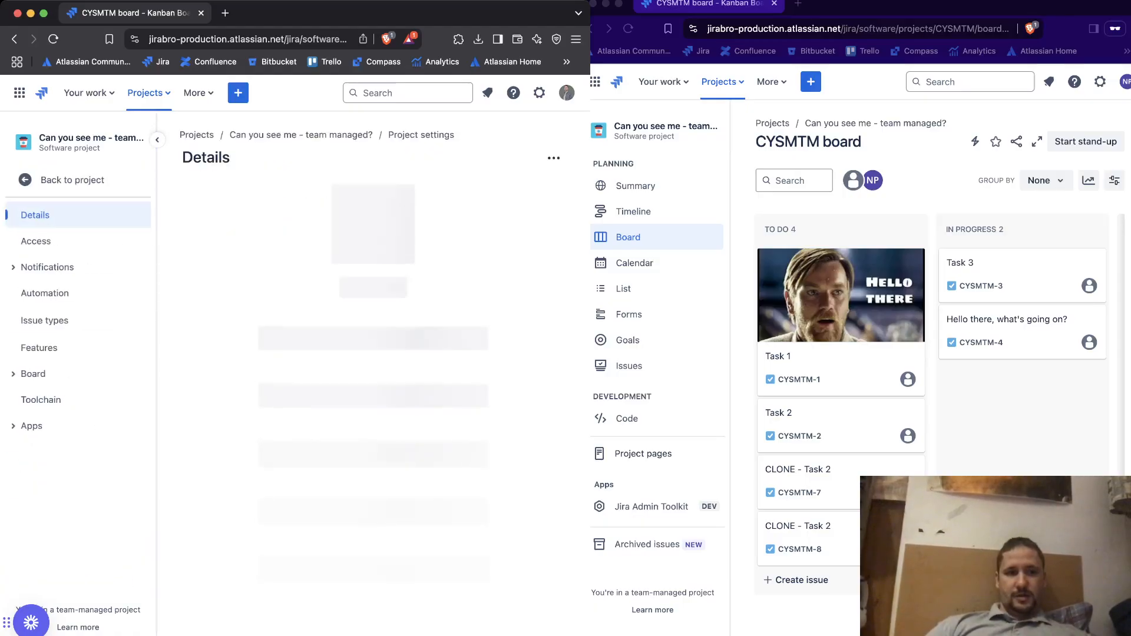
{"action": "left_click", "coordinate": [59, 241]}
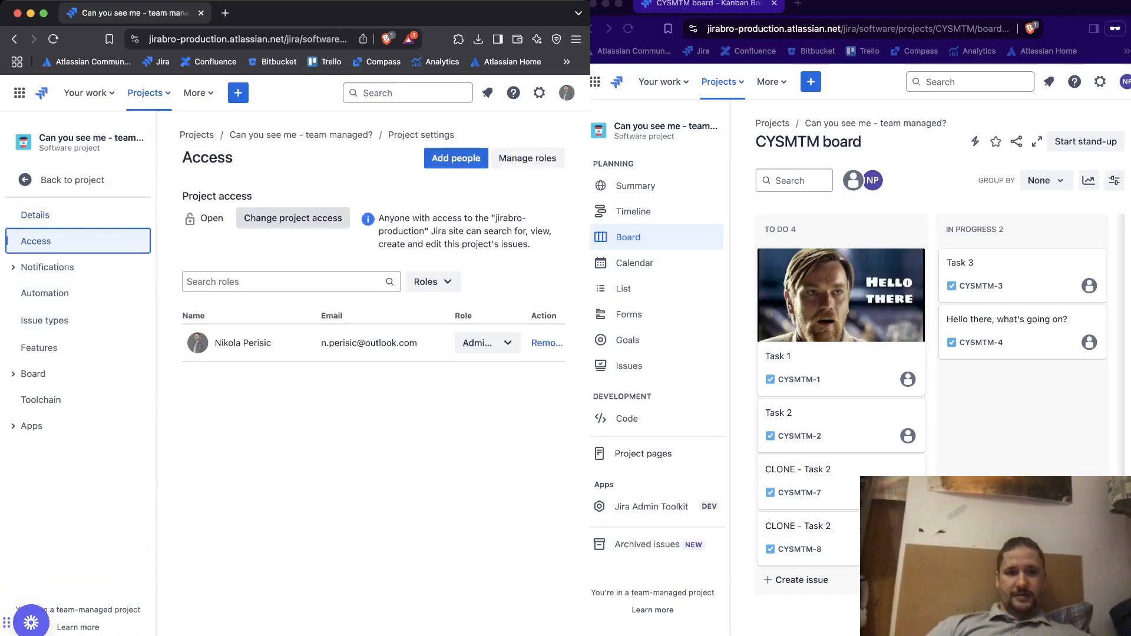
{"action": "left_click", "coordinate": [293, 218]}
{"action": "left_click", "coordinate": [295, 186]}
{"action": "left_click", "coordinate": [338, 387]}
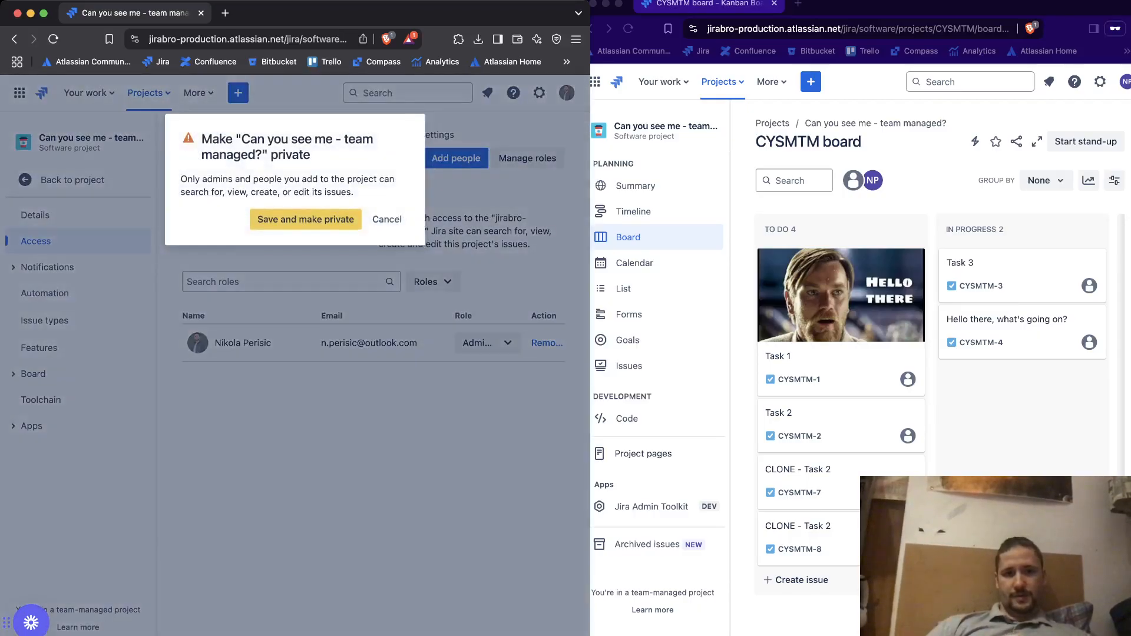
{"action": "left_click", "coordinate": [305, 219]}
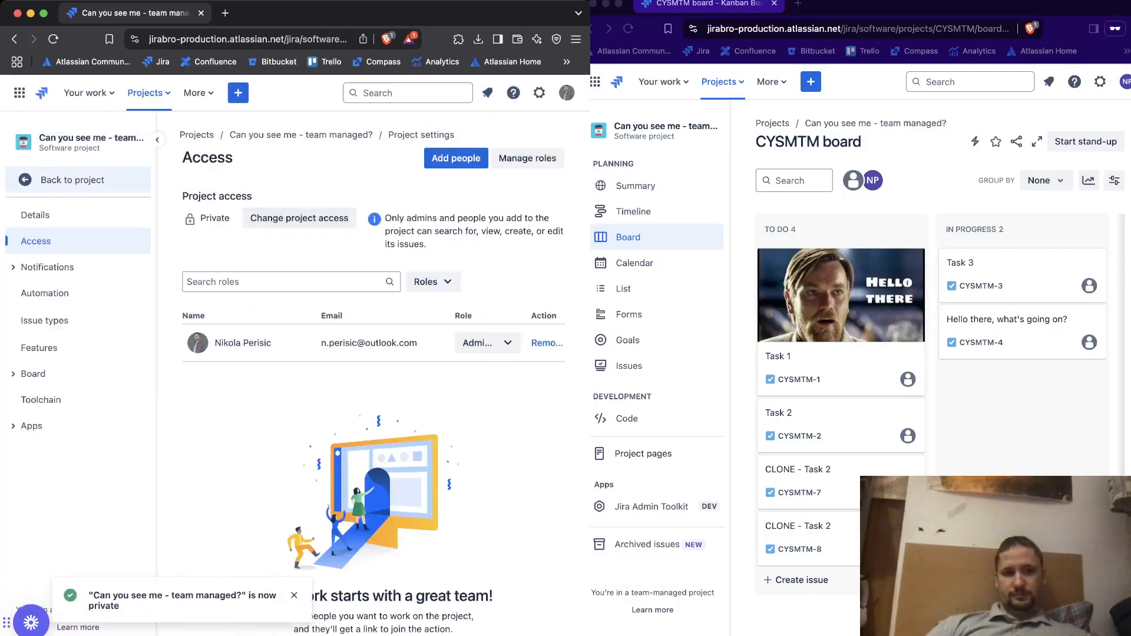
Return the admin's window to the project board and reload the project in the second user's window to check access
{"action": "left_click", "coordinate": [78, 180]}
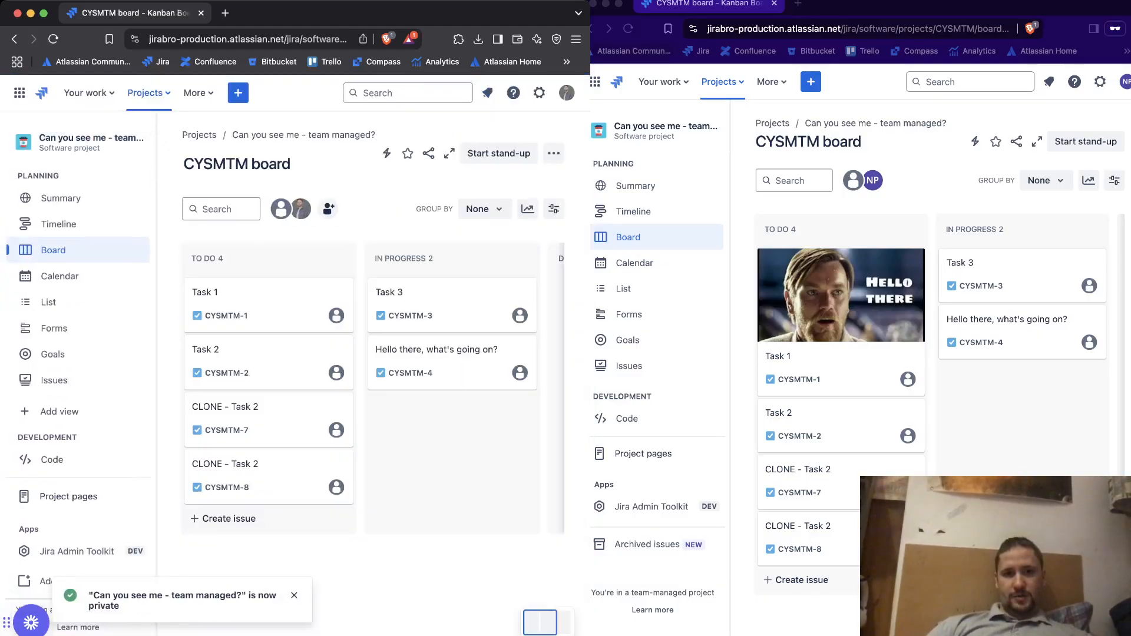
{"action": "left_click", "coordinate": [628, 28]}
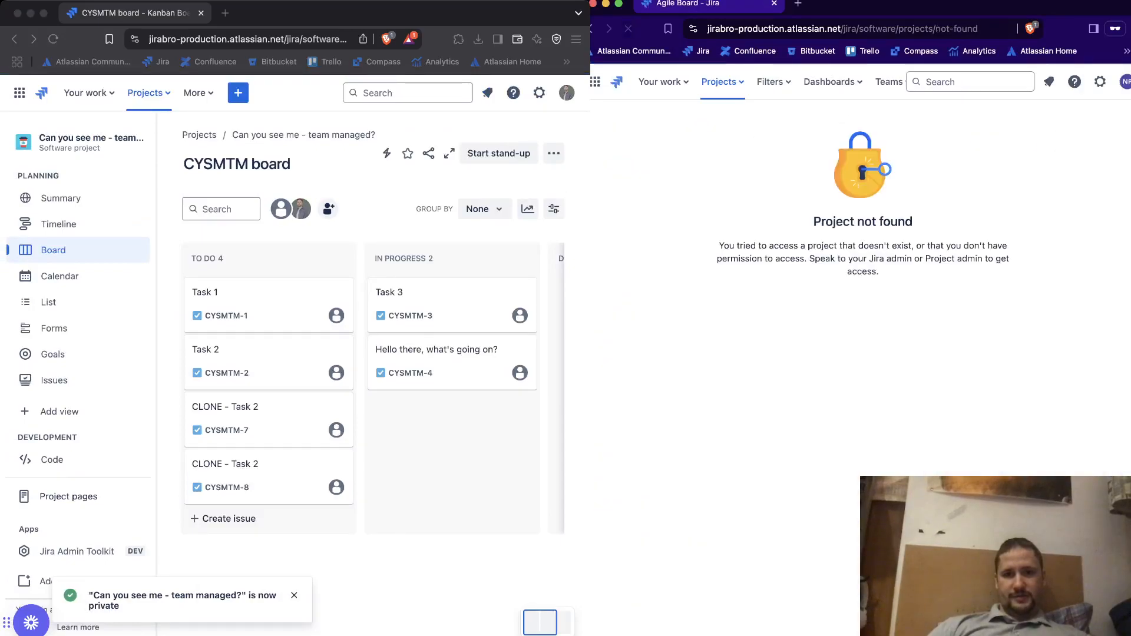
{"action": "left_click_drag", "start_coordinate": [813, 221], "coordinate": [913, 221]}
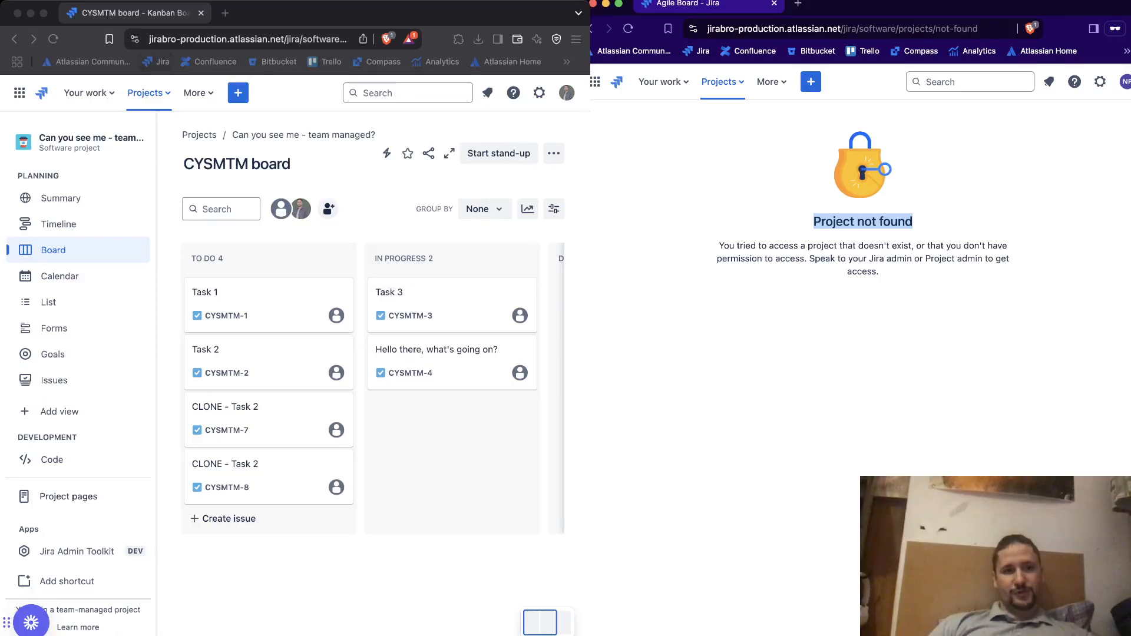
Open the permission settings of the company-managed project "Can you see me?" in the admin's window
{"action": "left_click", "coordinate": [154, 61]}
{"action": "left_click", "coordinate": [149, 92]}
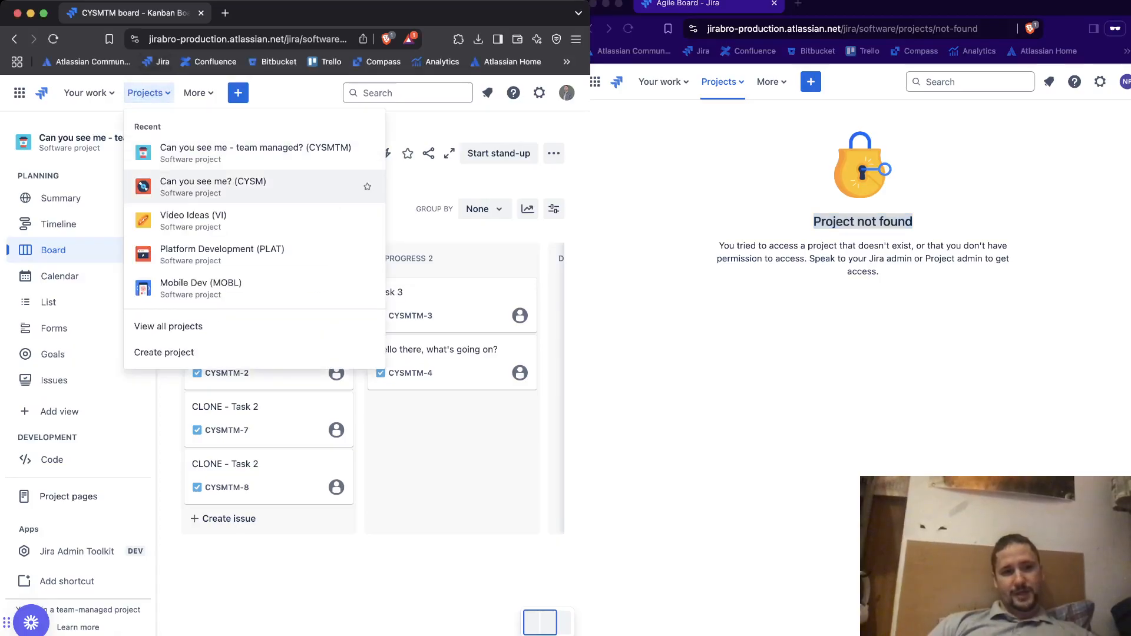
{"action": "left_click", "coordinate": [212, 187]}
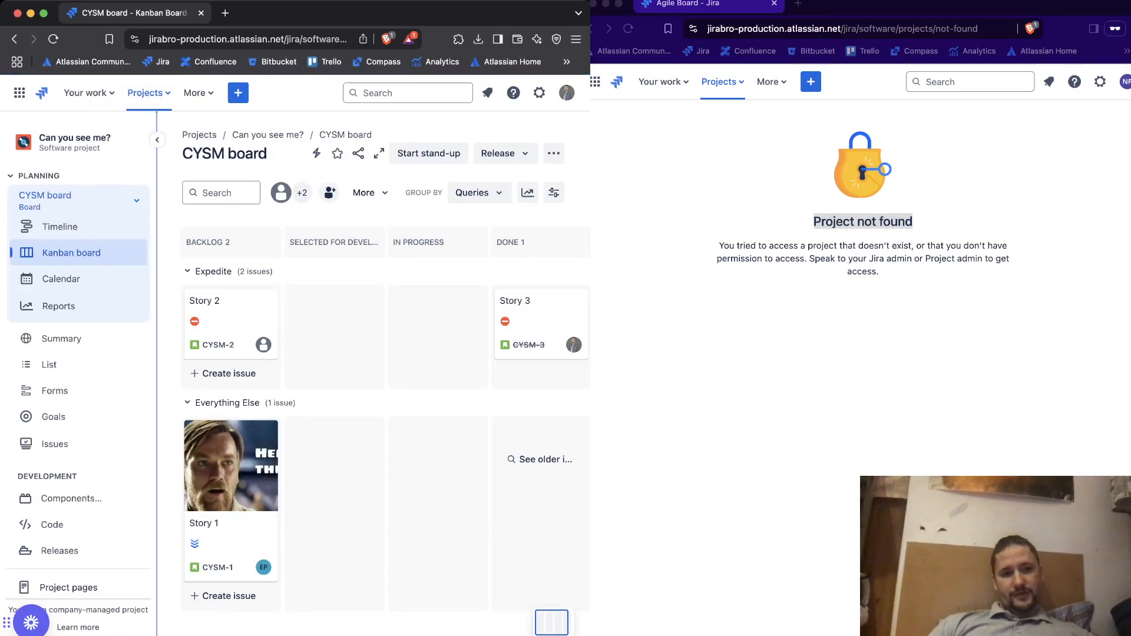
{"action": "scroll", "coordinate": [77, 244], "scroll_direction": "down", "scroll_amount": 3}
{"action": "scroll", "coordinate": [76, 565], "scroll_direction": "down", "scroll_amount": 1}
{"action": "left_click", "coordinate": [70, 542]}
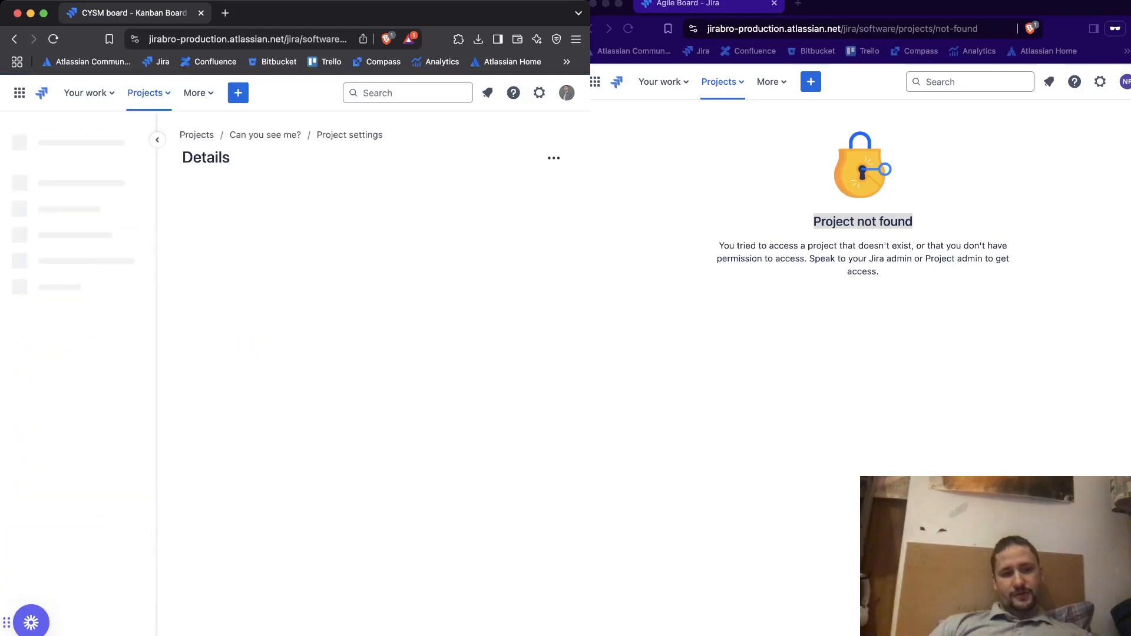
{"action": "left_click", "coordinate": [59, 293]}
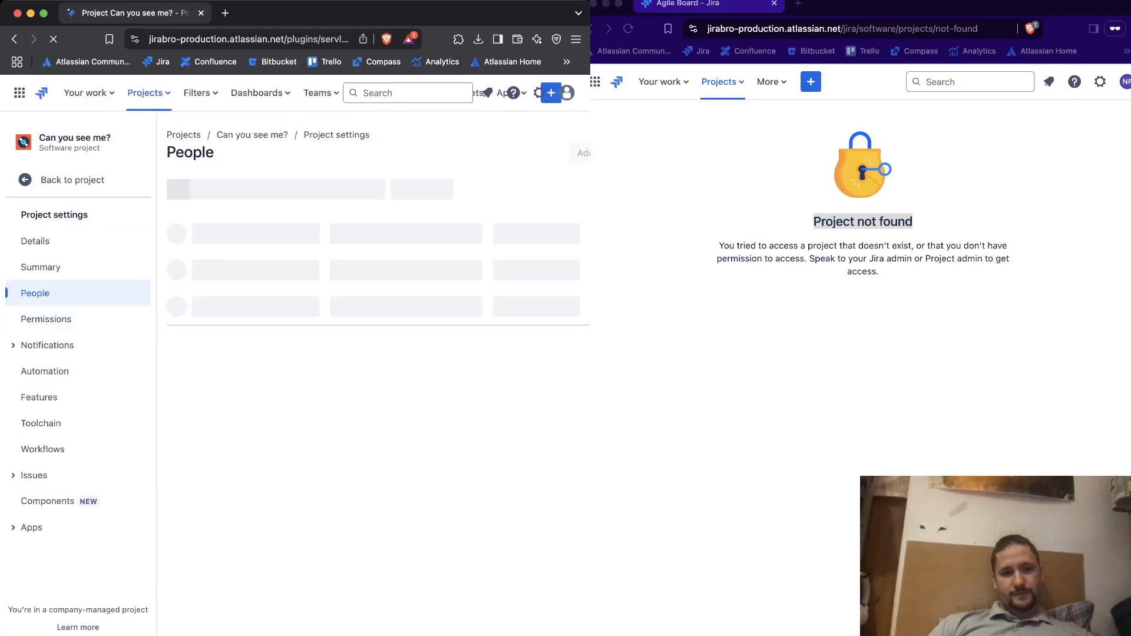
{"action": "left_click", "coordinate": [46, 318]}
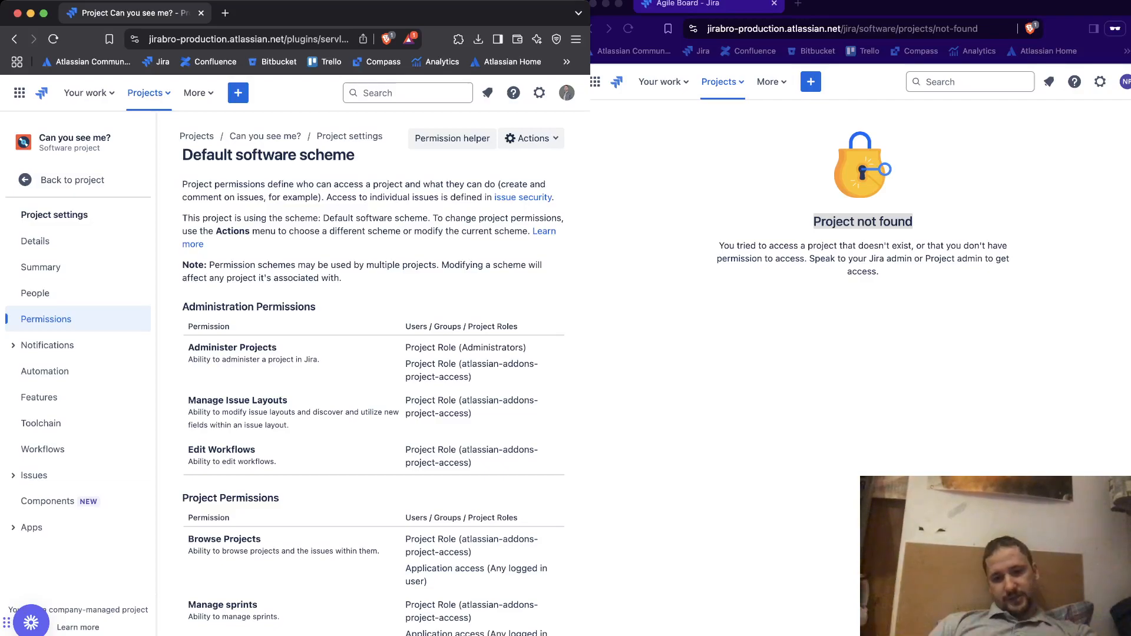
Open the project's Default software scheme for editing its permissions
{"action": "key", "text": "super+l"}
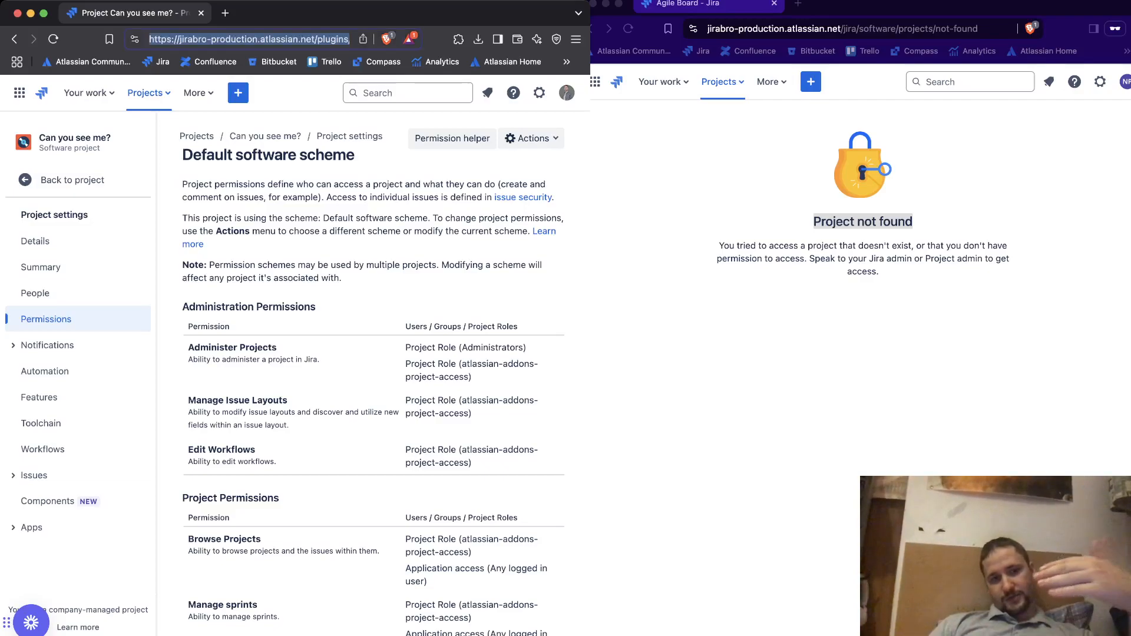
{"action": "key", "text": "Escape"}
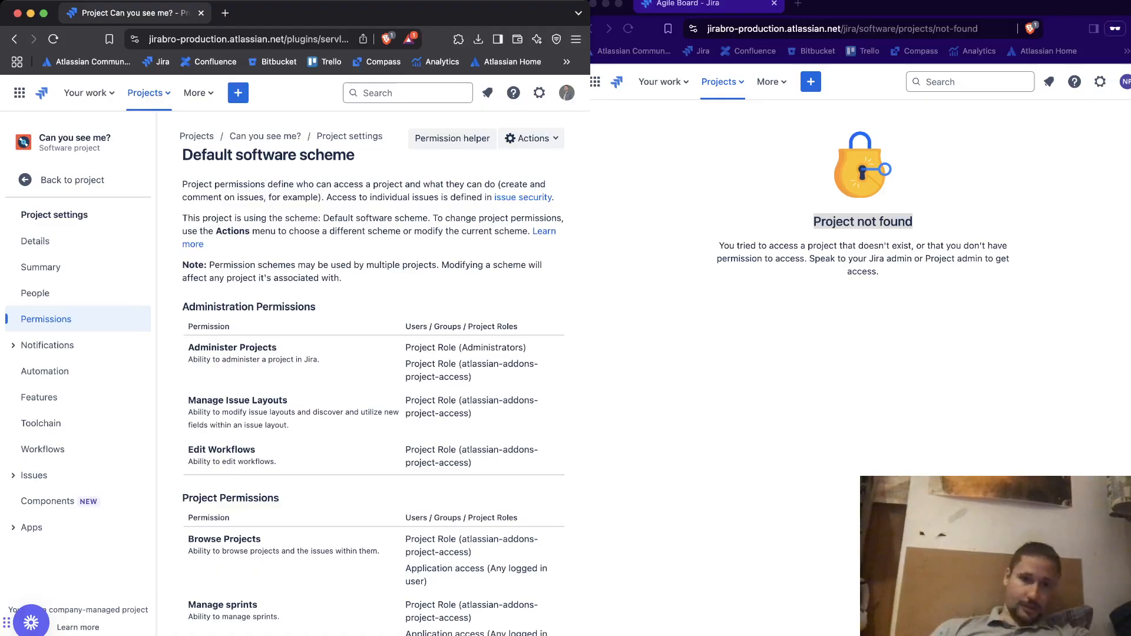
{"action": "left_click", "coordinate": [532, 139]}
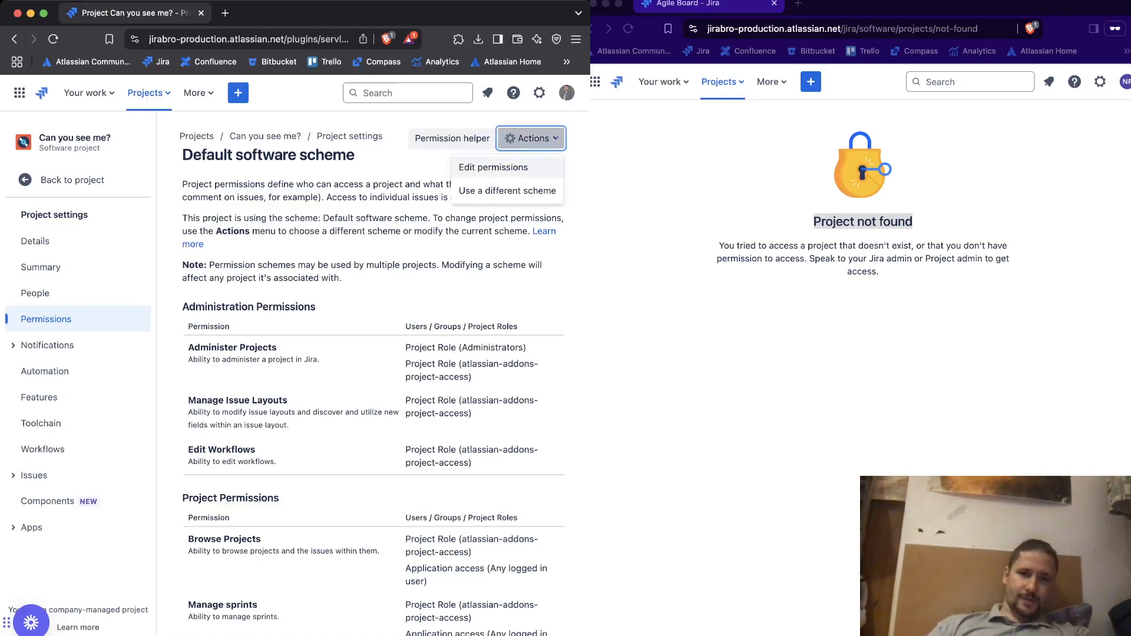
{"action": "left_click", "coordinate": [494, 167]}
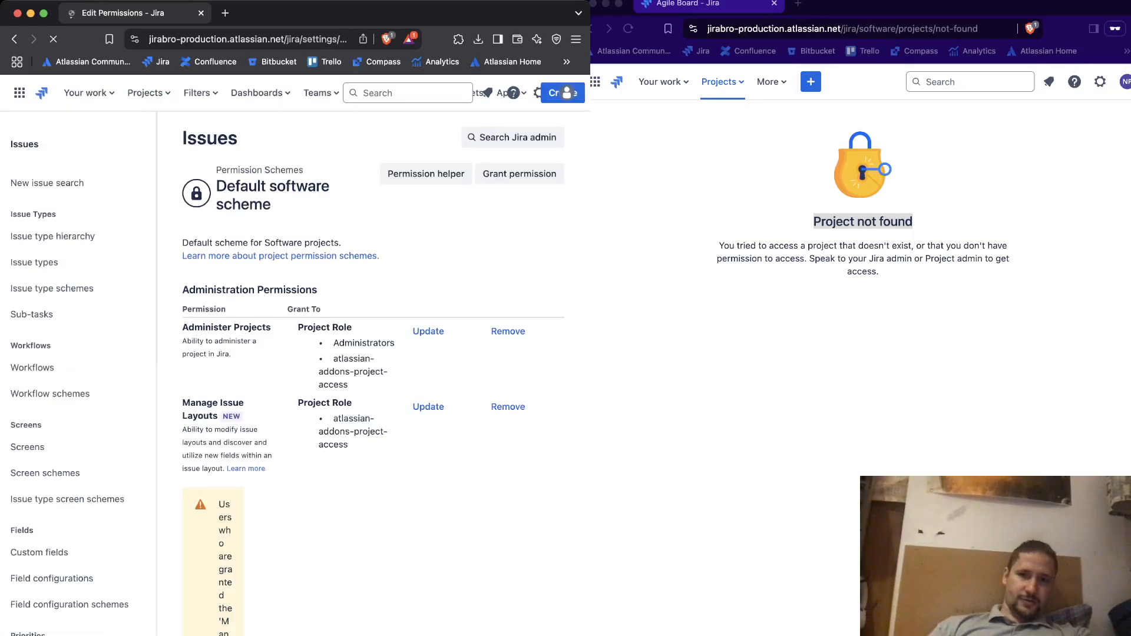
Show the full list of projects in the second user's window
{"action": "left_click", "coordinate": [707, 182]}
{"action": "left_click", "coordinate": [722, 82]}
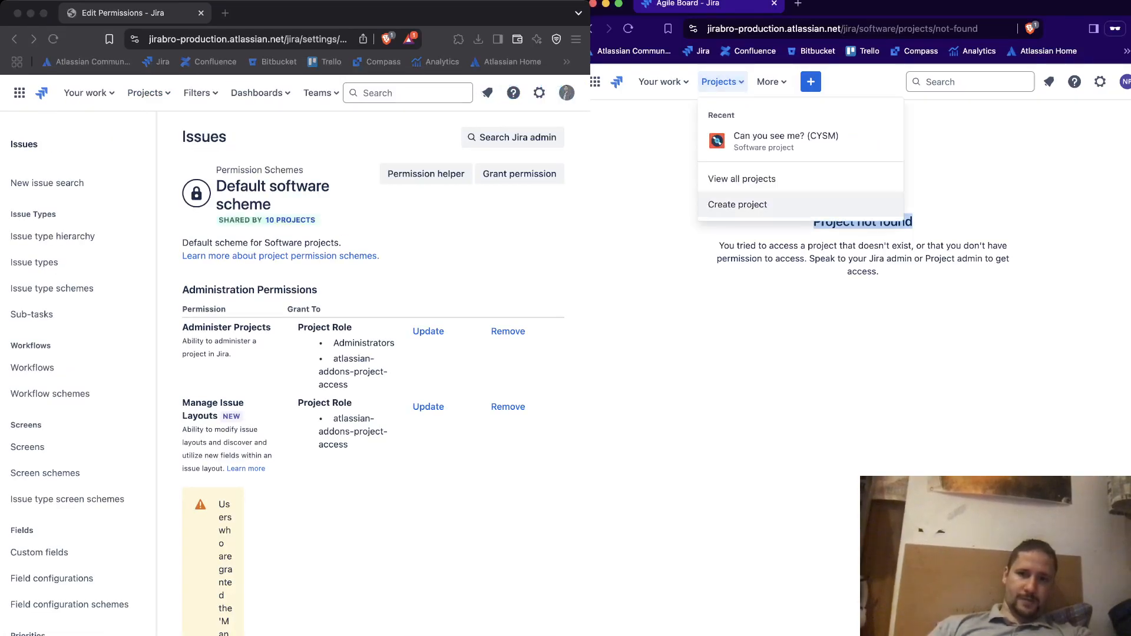
{"action": "left_click", "coordinate": [741, 178]}
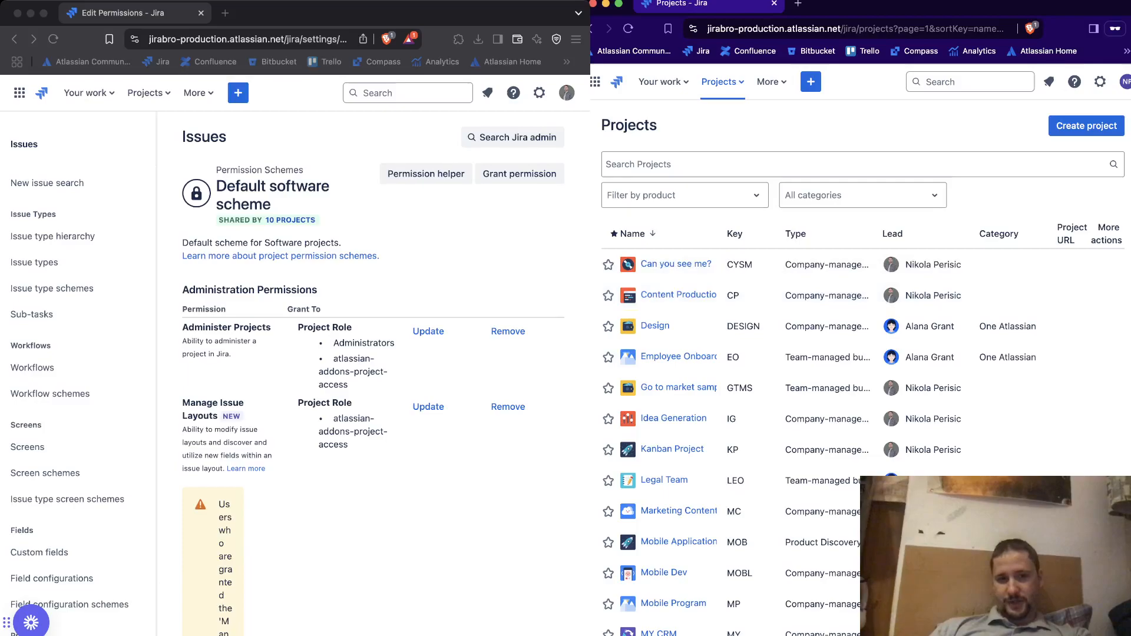
Remove the "Any logged in user" grant from the Browse Projects permission in the Default software scheme
{"action": "scroll", "coordinate": [373, 371], "scroll_direction": "down", "scroll_amount": 15}
{"action": "scroll", "coordinate": [373, 371], "scroll_direction": "down", "scroll_amount": 15}
{"action": "scroll", "coordinate": [372, 371], "scroll_direction": "up", "scroll_amount": 4}
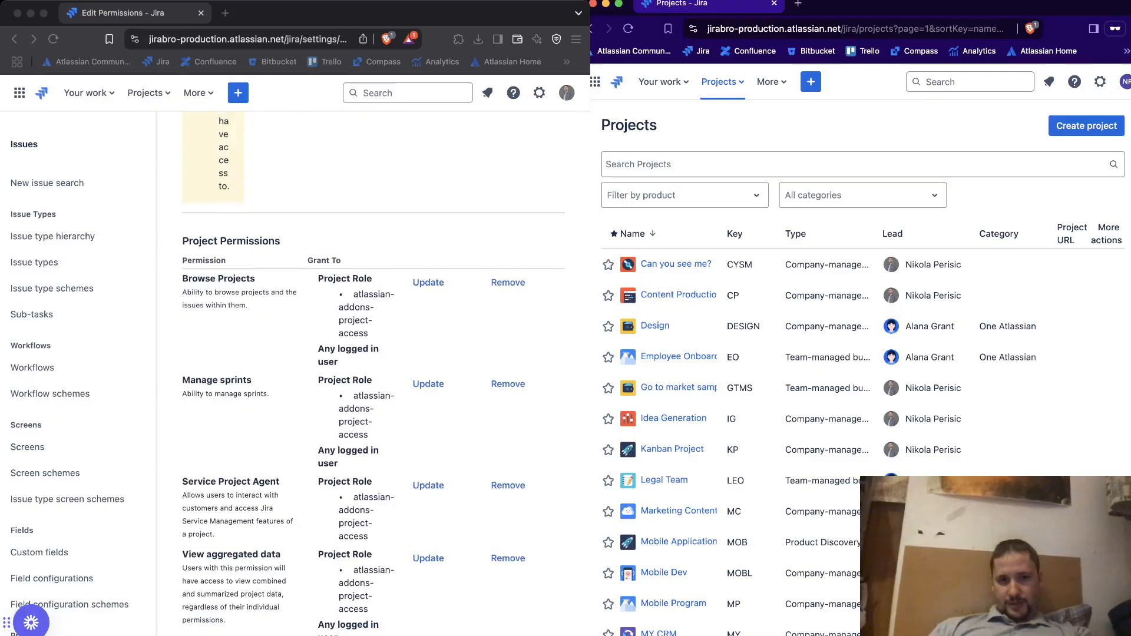
{"action": "left_click", "coordinate": [508, 283]}
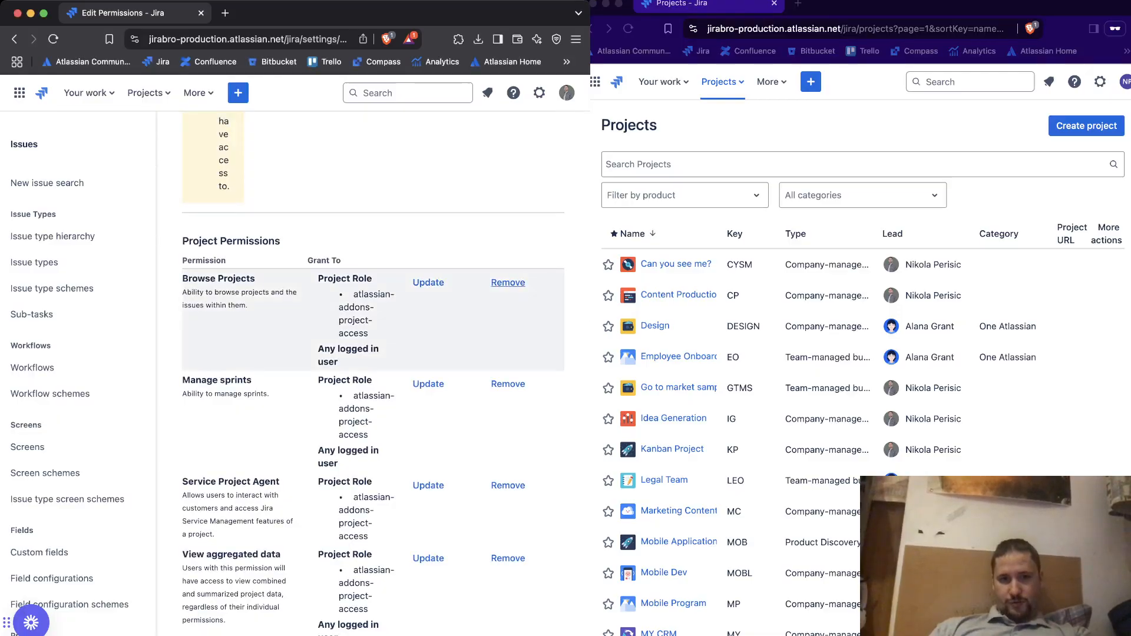
{"action": "left_click", "coordinate": [508, 283]}
{"action": "left_click", "coordinate": [124, 201]}
{"action": "left_click", "coordinate": [449, 392]}
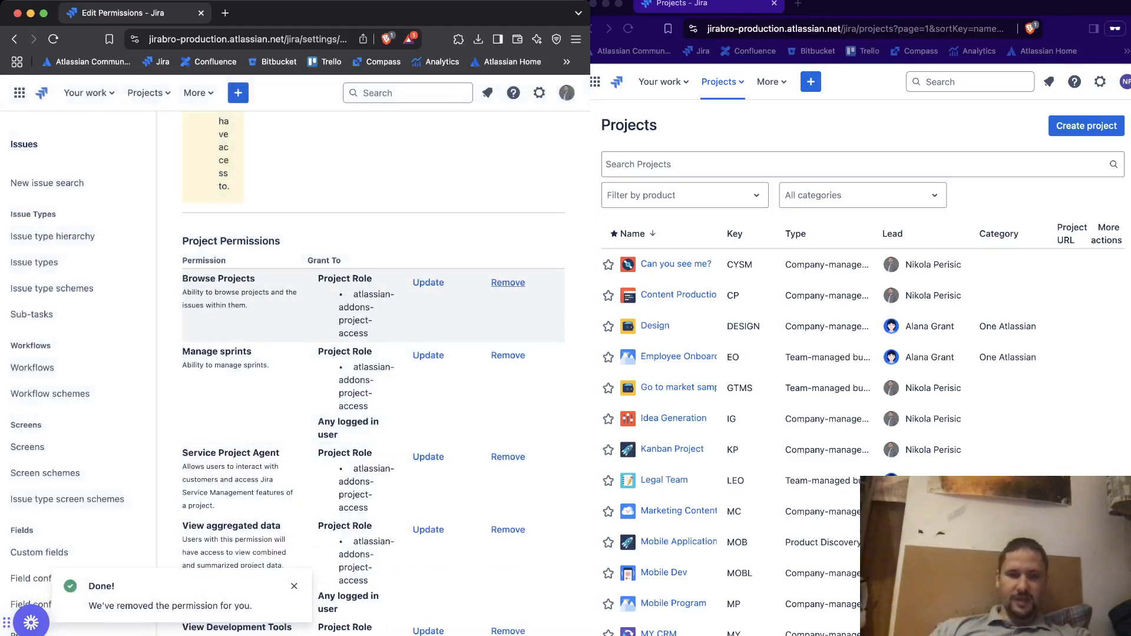
Grant the Browse Projects permission to the Administrators project role in the scheme
{"action": "scroll", "coordinate": [373, 373], "scroll_direction": "up", "scroll_amount": 2}
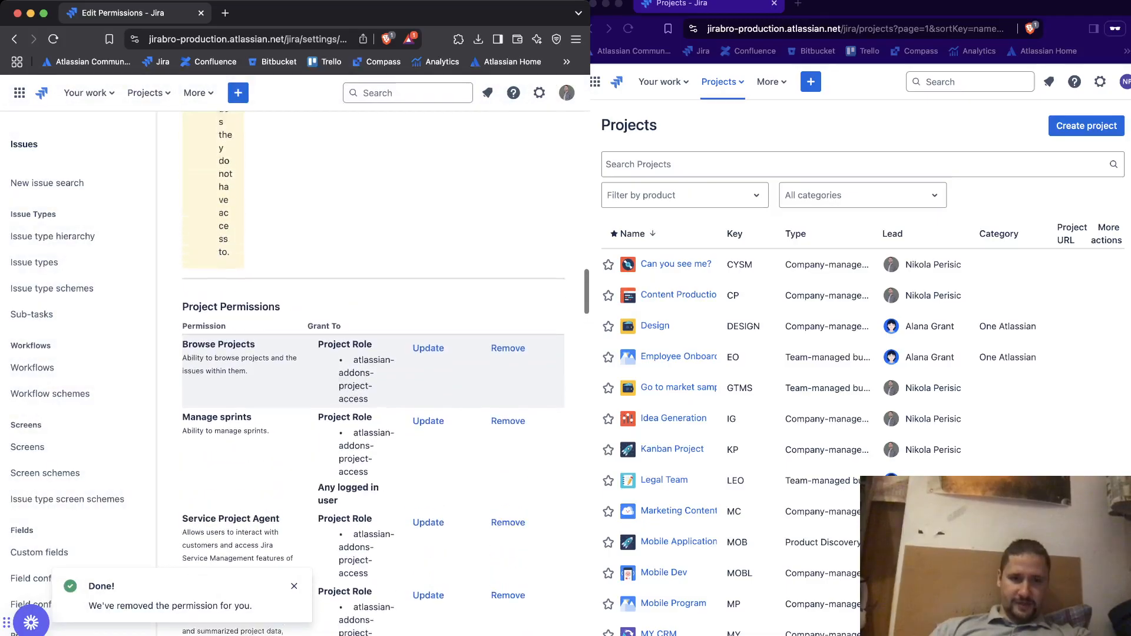
{"action": "left_click", "coordinate": [428, 356]}
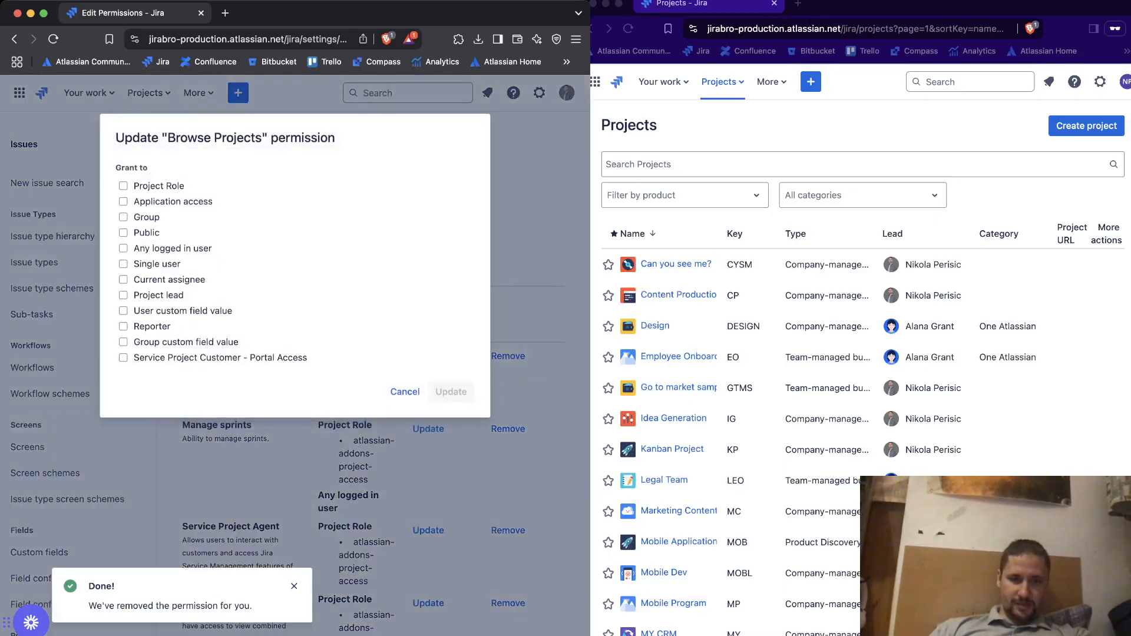
{"action": "left_click", "coordinate": [123, 185]}
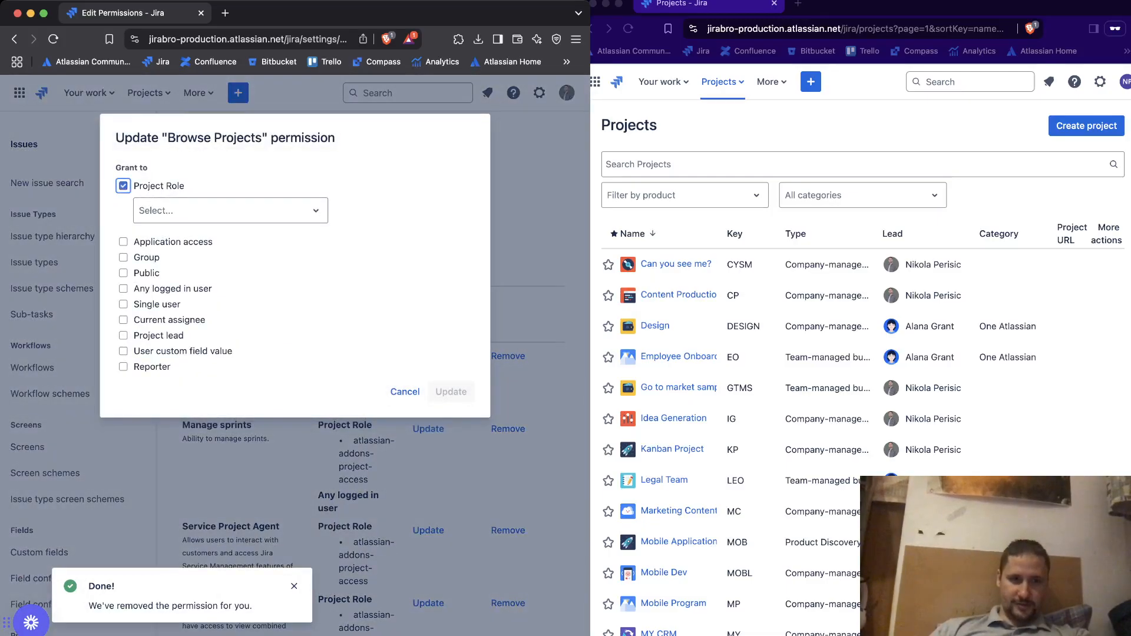
{"action": "left_click", "coordinate": [230, 211]}
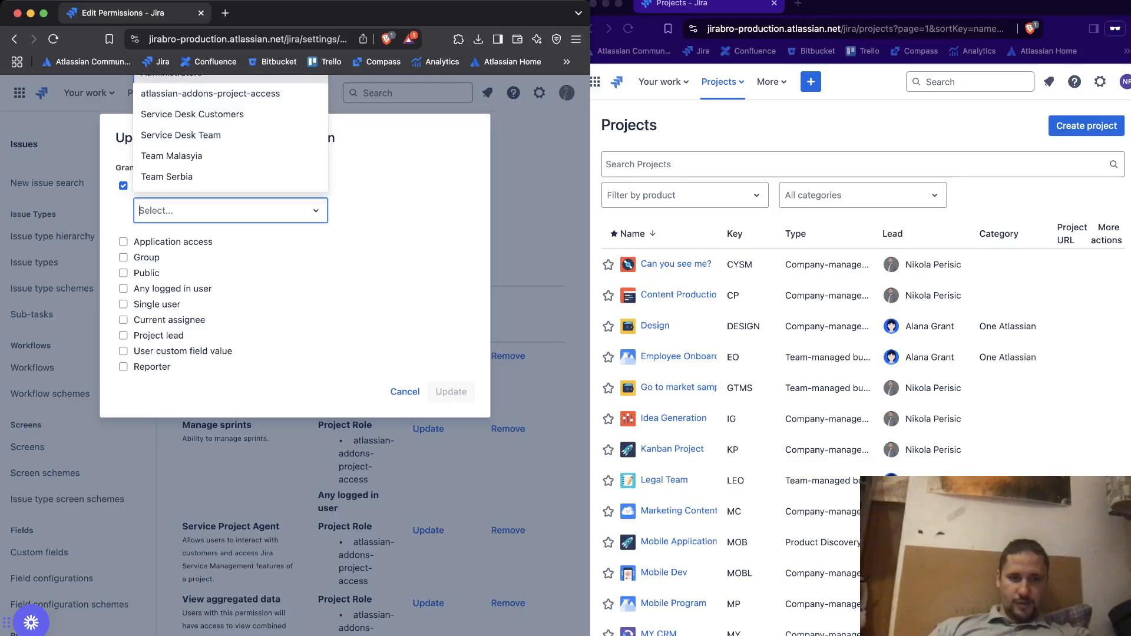
{"action": "left_click", "coordinate": [171, 77]}
{"action": "left_click", "coordinate": [451, 392]}
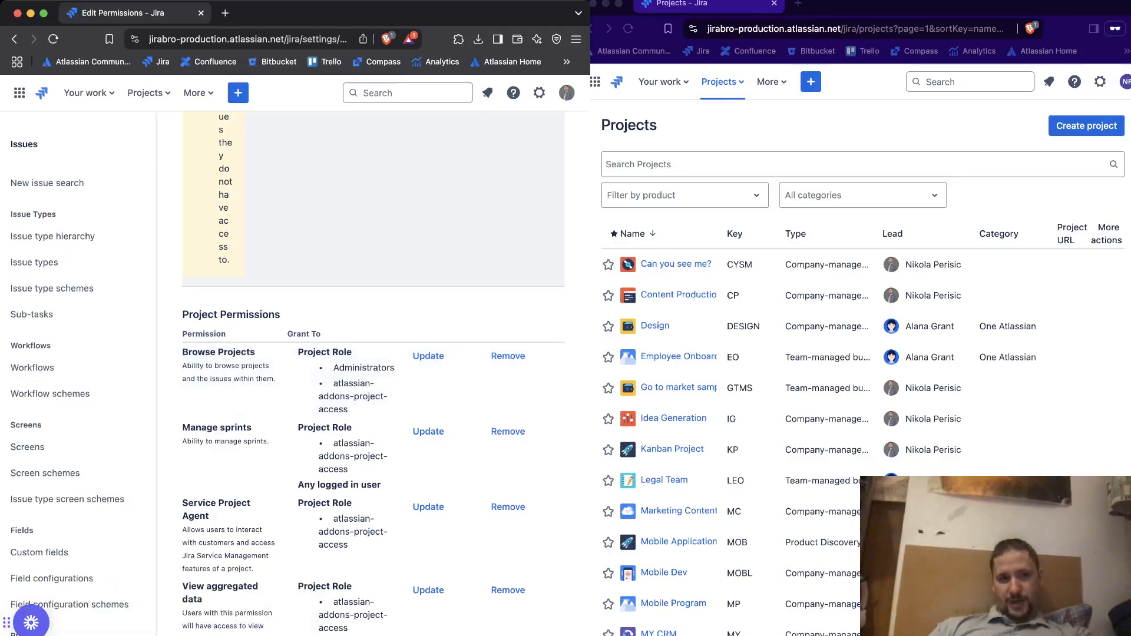
List all projects in the admin's window, try to open "Can you see me?" and go back to the list
{"action": "left_click", "coordinate": [148, 92]}
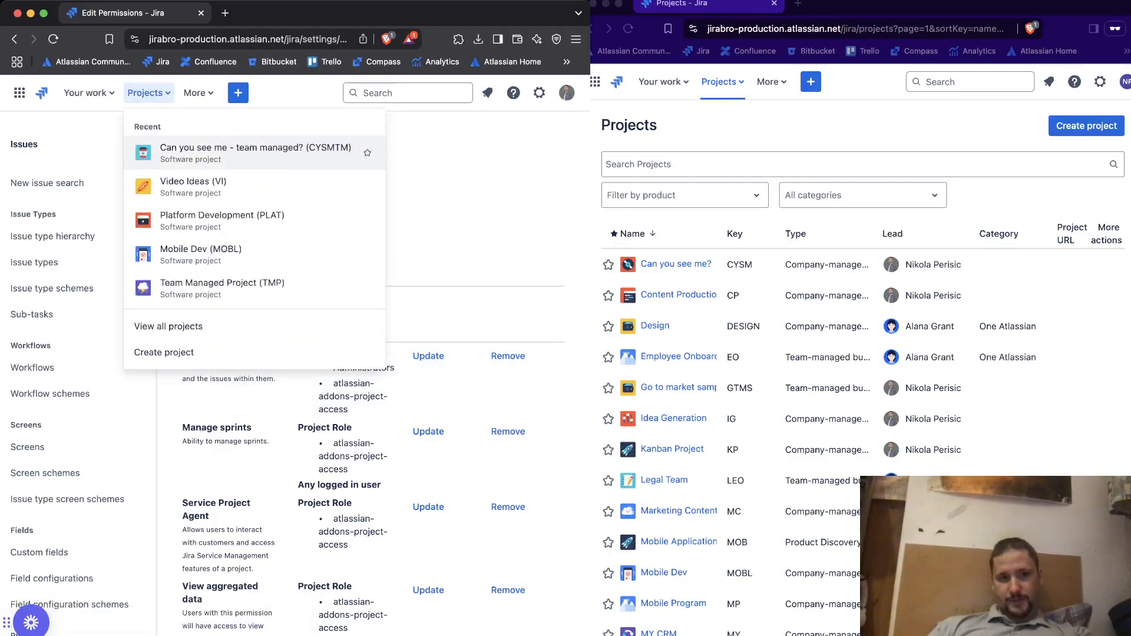
{"action": "left_click", "coordinate": [168, 326]}
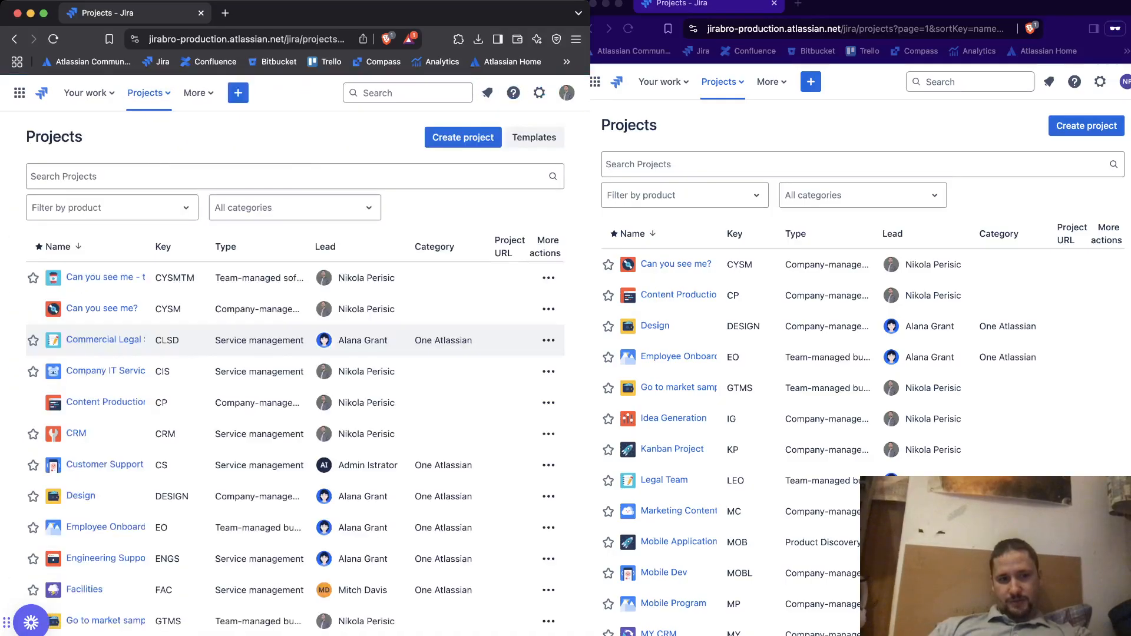
{"action": "left_click", "coordinate": [102, 308]}
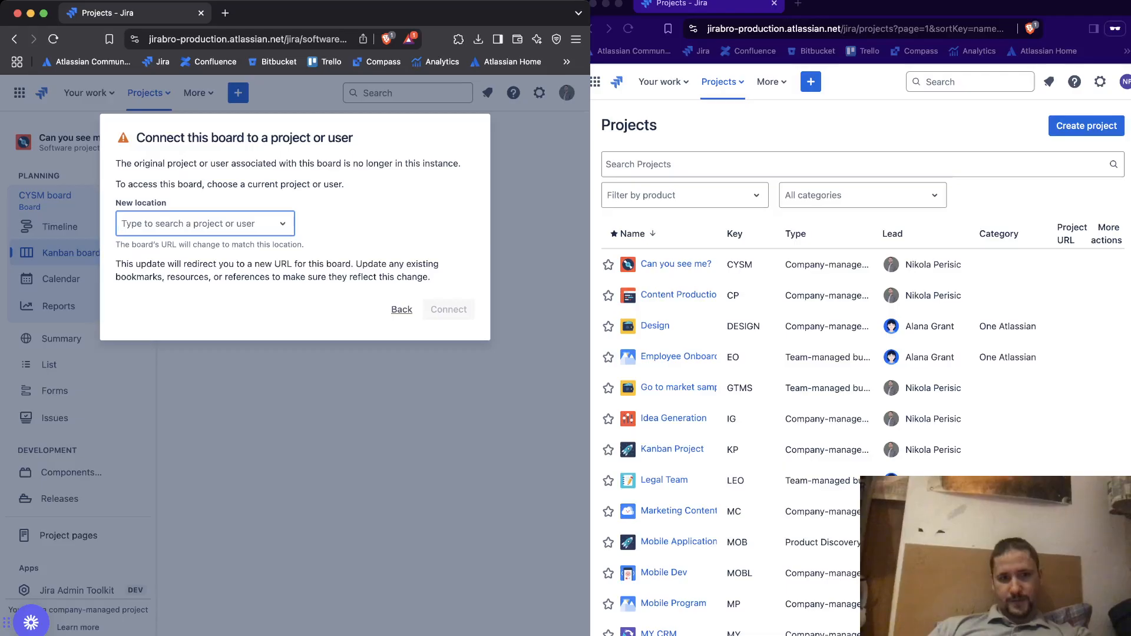
{"action": "left_click", "coordinate": [401, 309]}
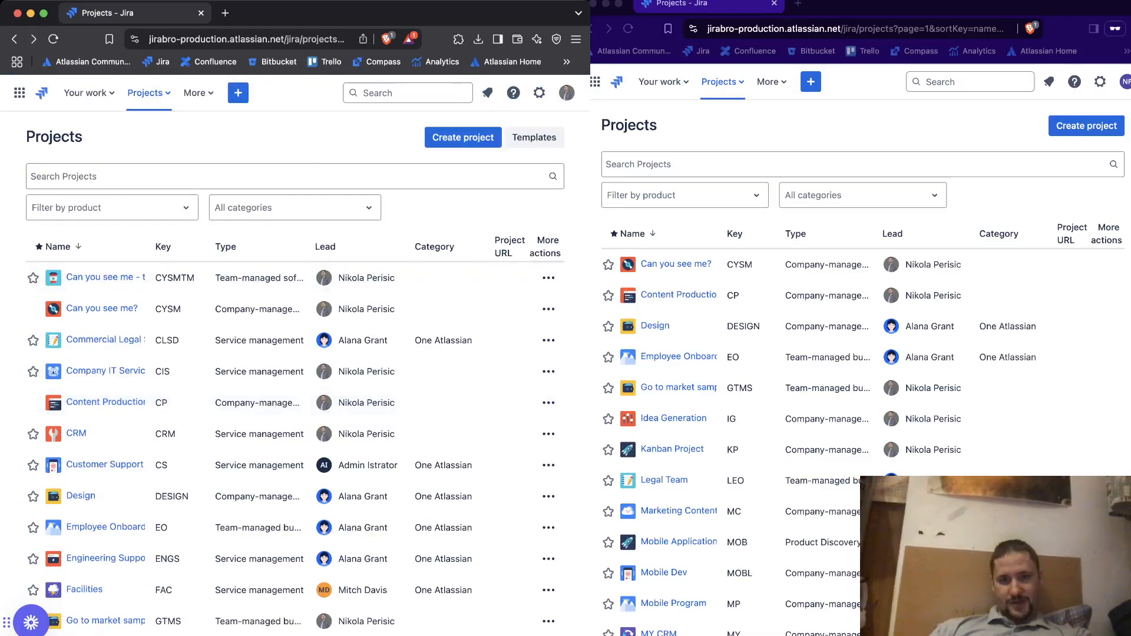
Reload the projects list in the second user's window to check which projects are accessible
{"action": "left_click", "coordinate": [714, 126]}
{"action": "left_click", "coordinate": [628, 28]}
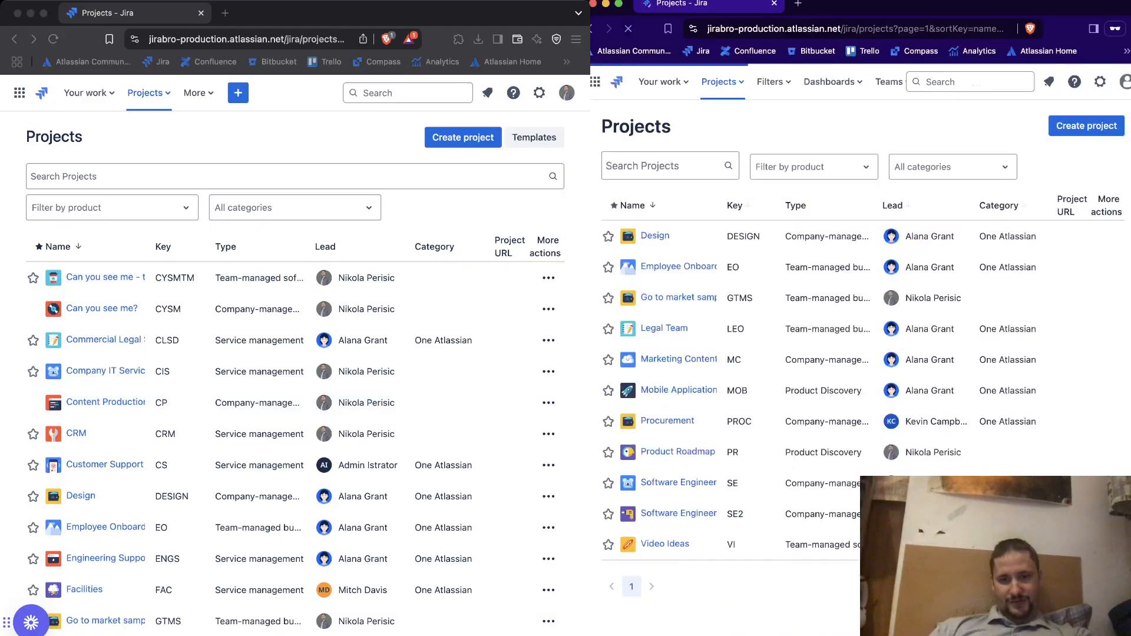